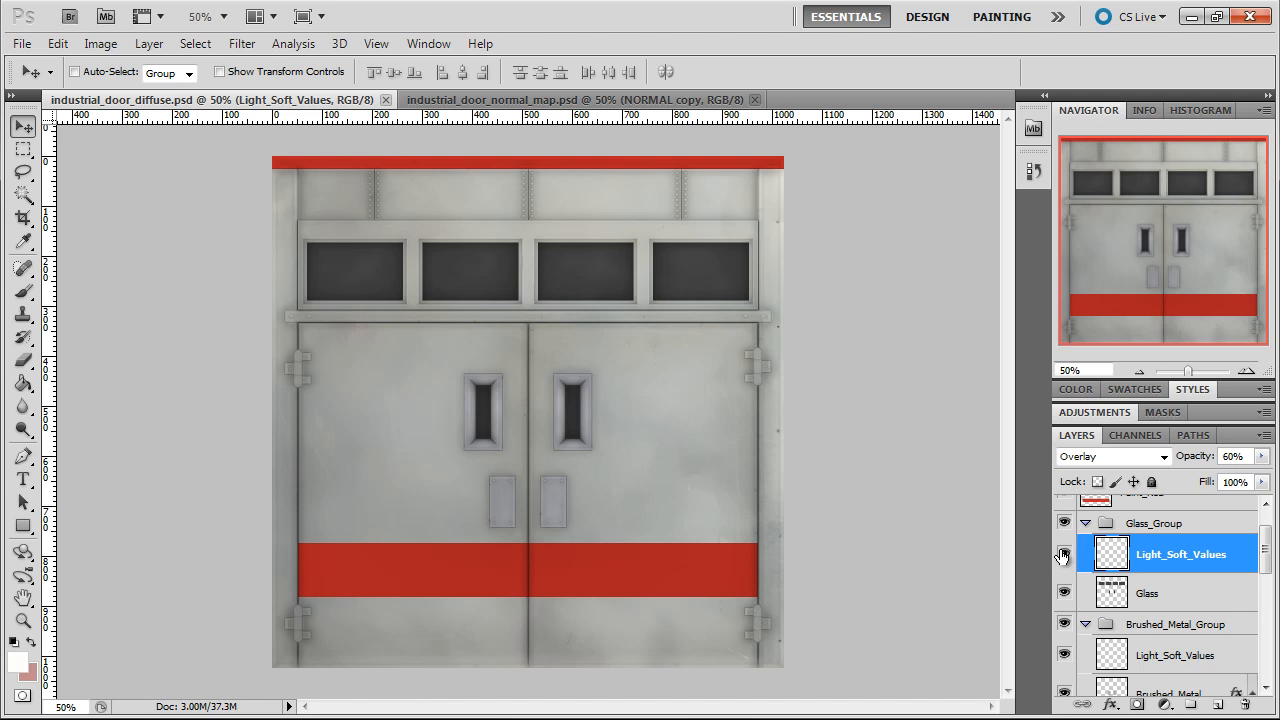
# Compare the door with and without the Light_Soft_Values layers of Glass_Group and Brushed_Metal_Group, leaving both layers visible
pyautogui.click(1063, 555)
pyautogui.click(1063, 555)
pyautogui.click(1063, 555)
pyautogui.click(1063, 555)
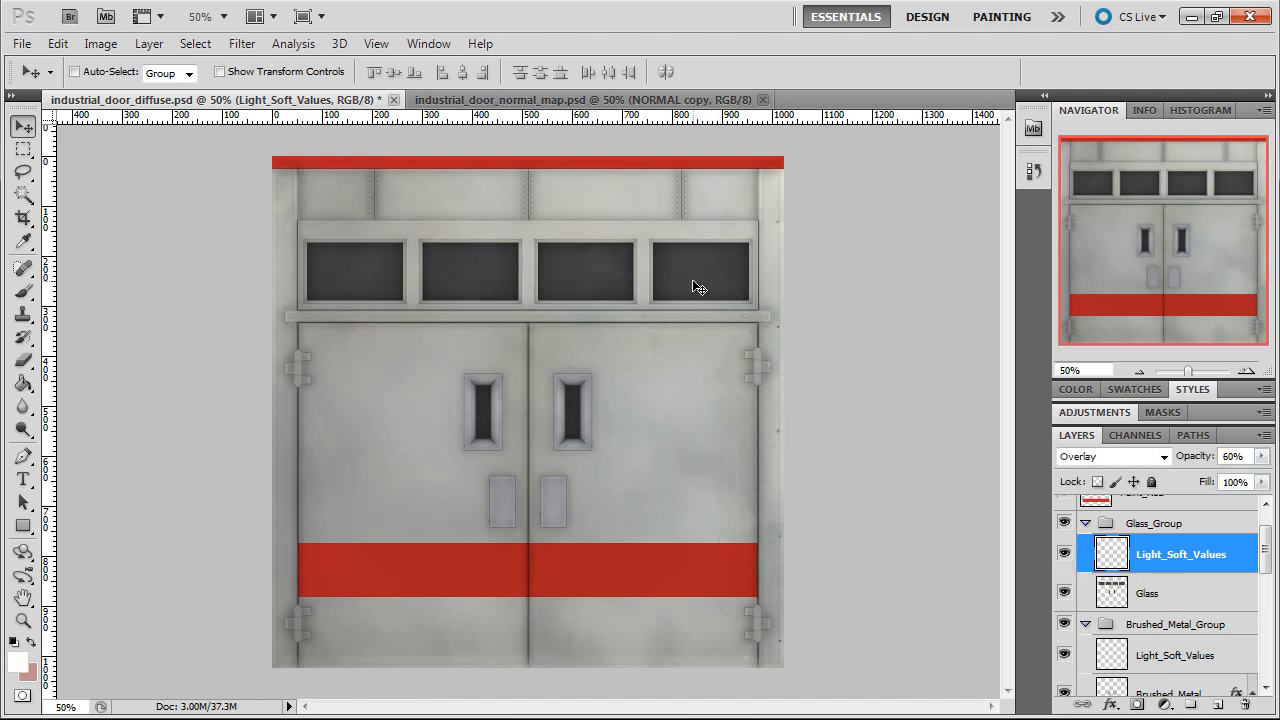
pyautogui.click(1150, 658)
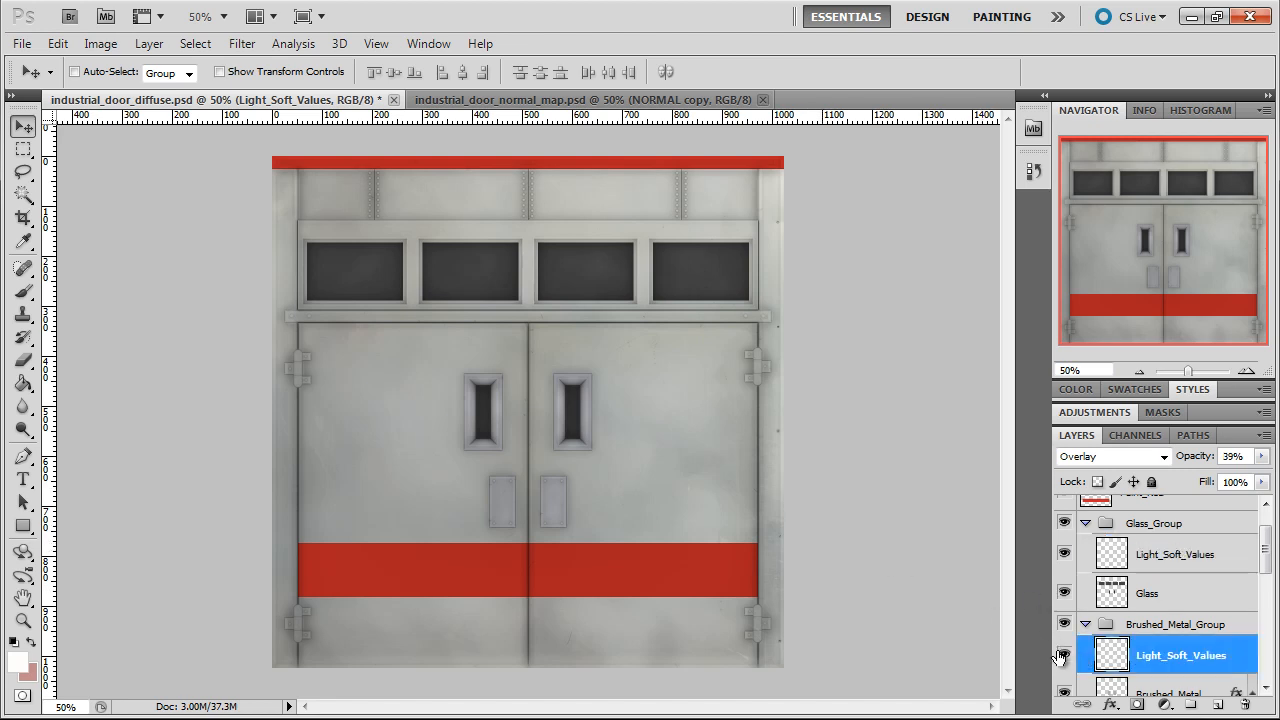
pyautogui.click(1062, 655)
pyautogui.click(1062, 655)
pyautogui.click(1062, 655)
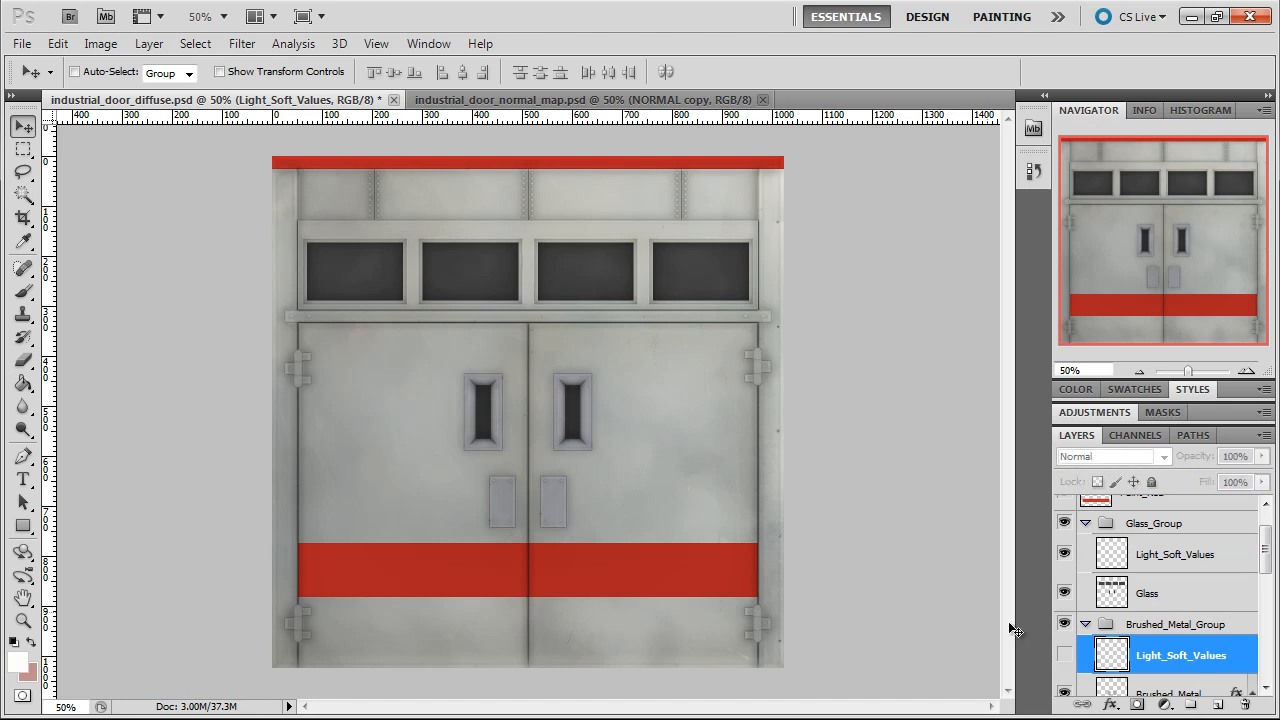
pyautogui.click(1064, 655)
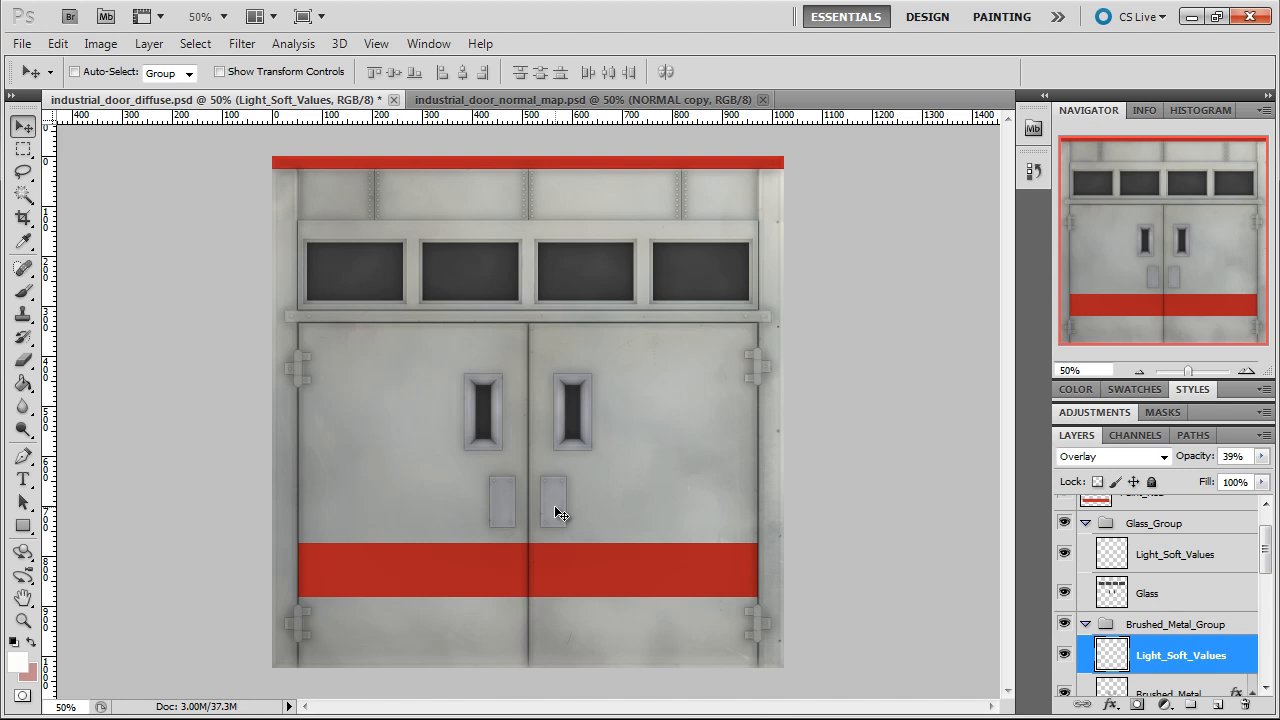
# Collapse Brushed_Metal_Group and Glass_Group in the layer stack
pyautogui.click(1085, 624)
pyautogui.click(1090, 522)
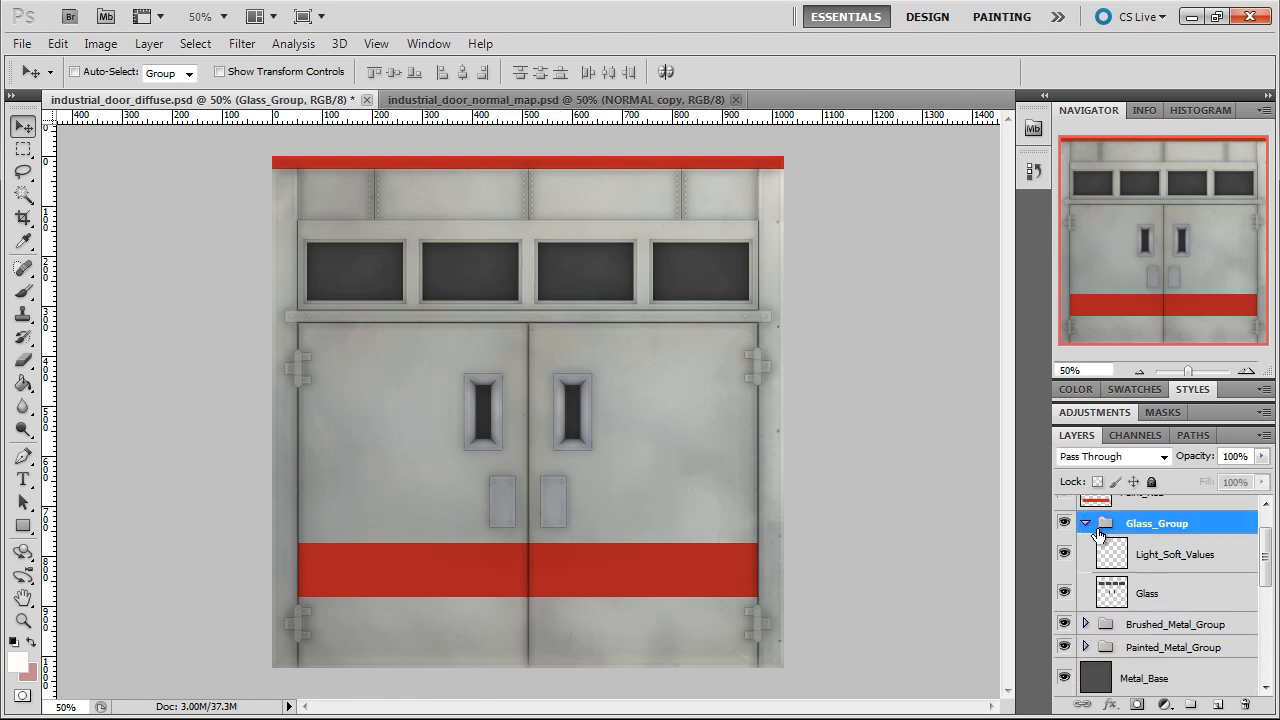
pyautogui.click(1086, 522)
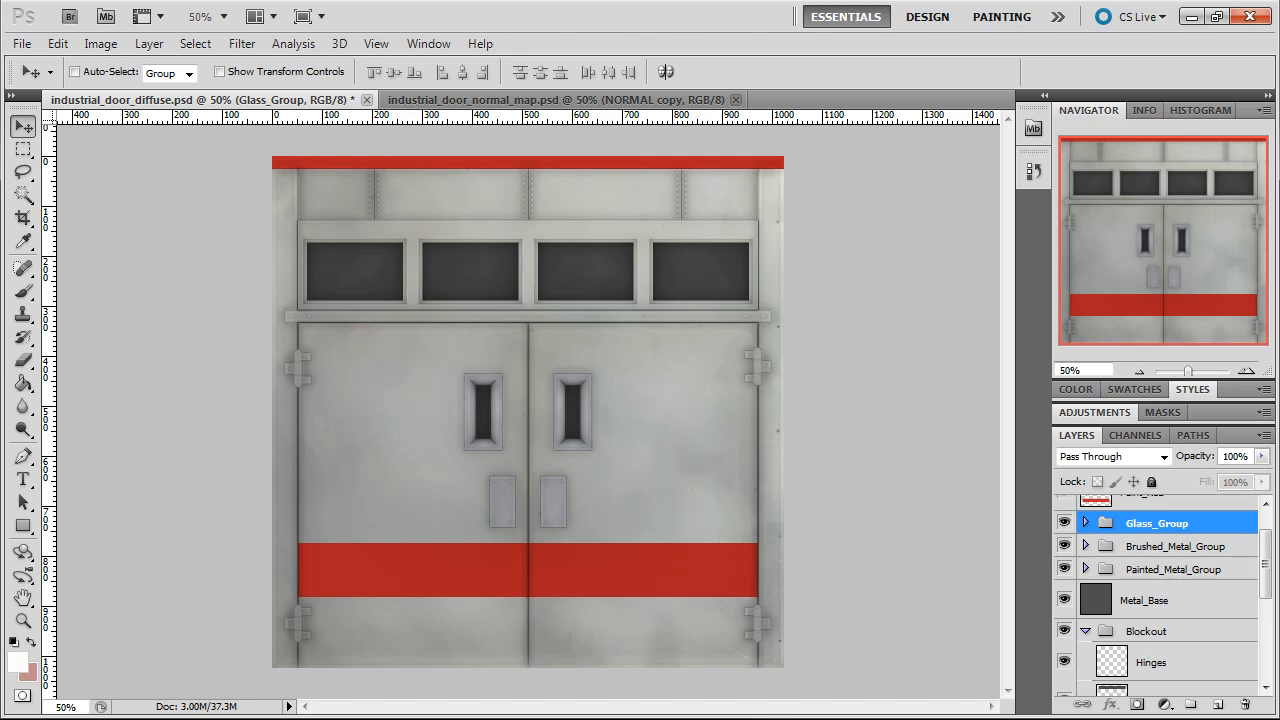
# Switch to the Textures folder in Windows Explorer and preview the yellow scratched metal texture MetalBase0056_1_L
pyautogui.hotkey('alt', 'Tab')
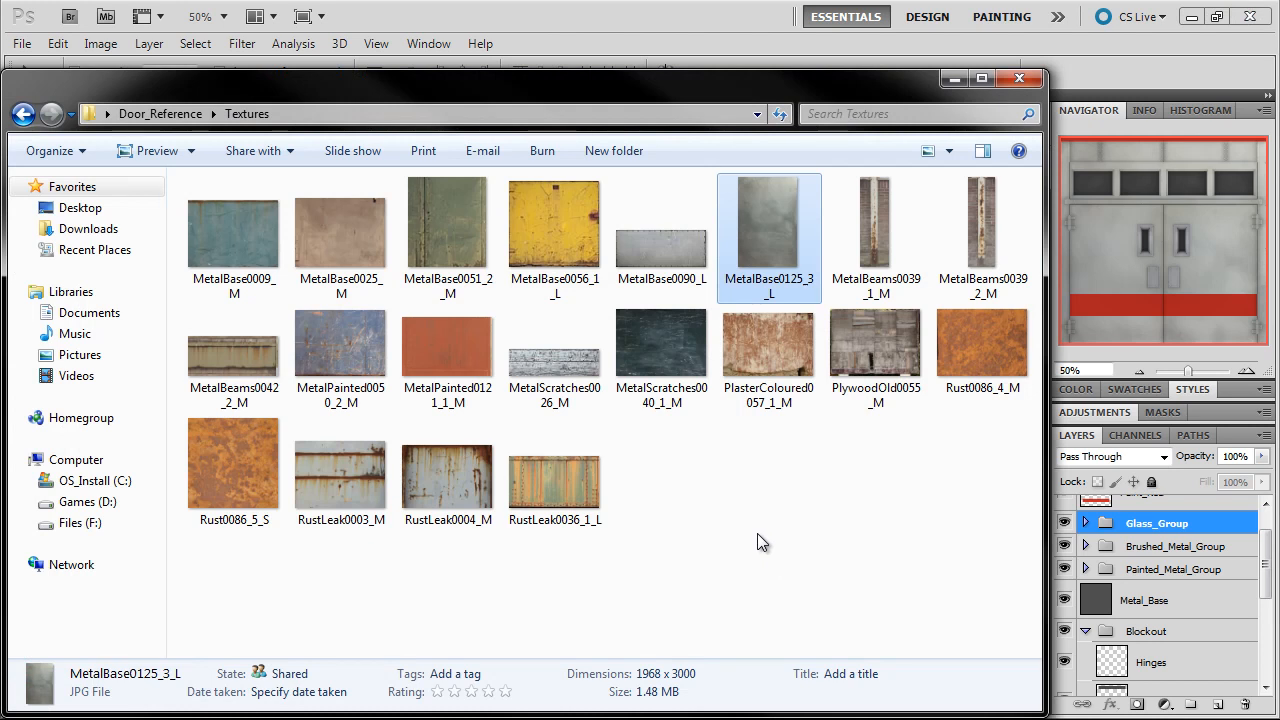
pyautogui.click(733, 502)
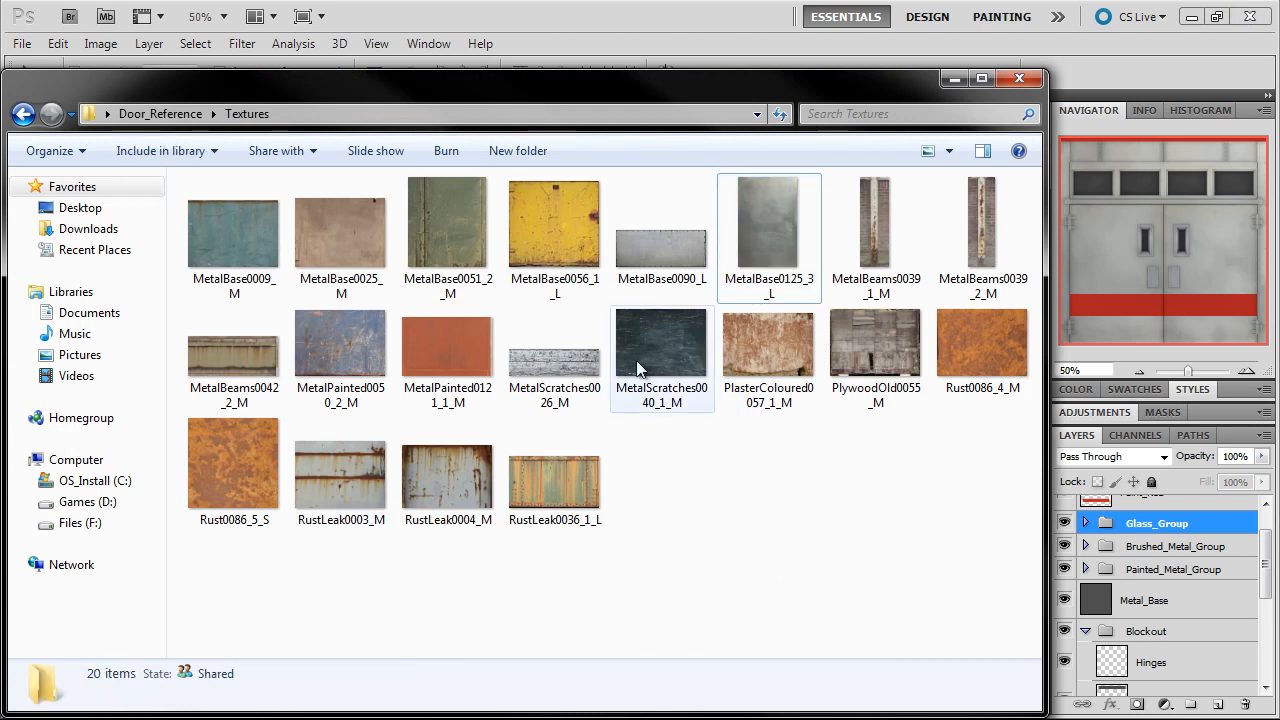
pyautogui.click(560, 230)
pyautogui.doubleClick(560, 230)
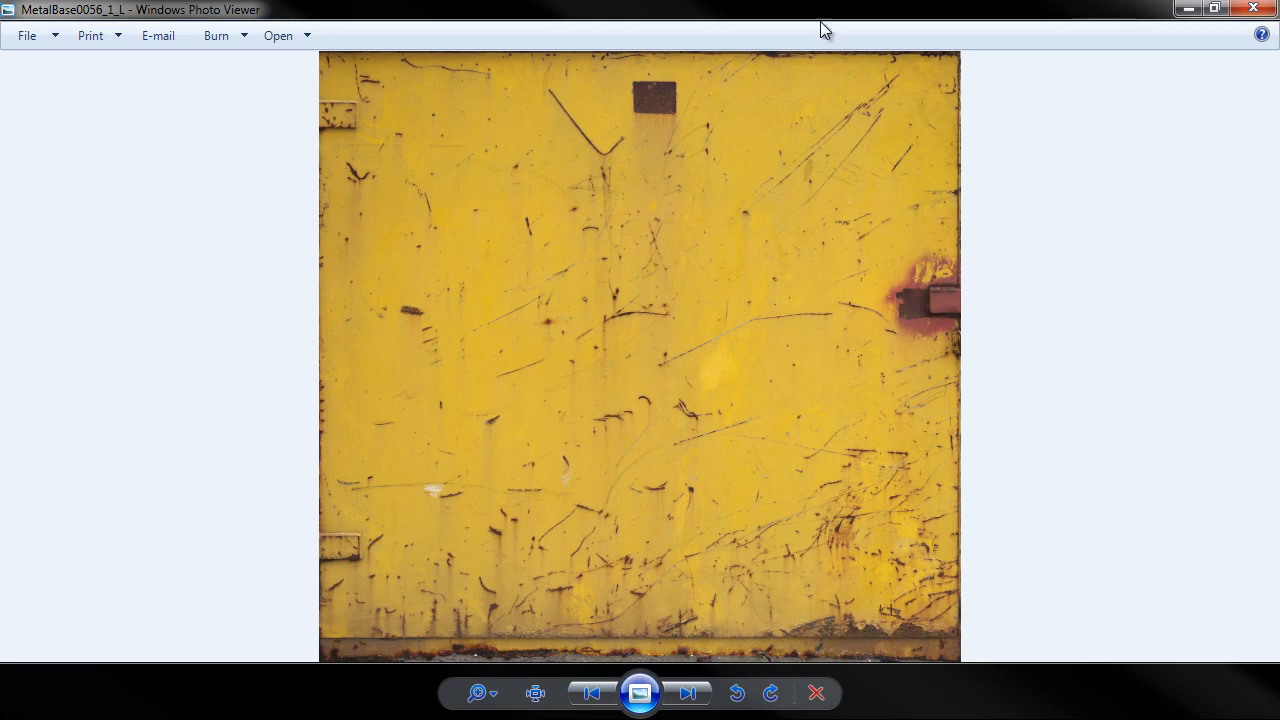
pyautogui.click(1252, 9)
# Open MetalBase0056_1_L in Photoshop, copy the whole image and return to industrial_door_diffuse.psd
pyautogui.moveTo(544, 219); pyautogui.dragTo(1168, 240)
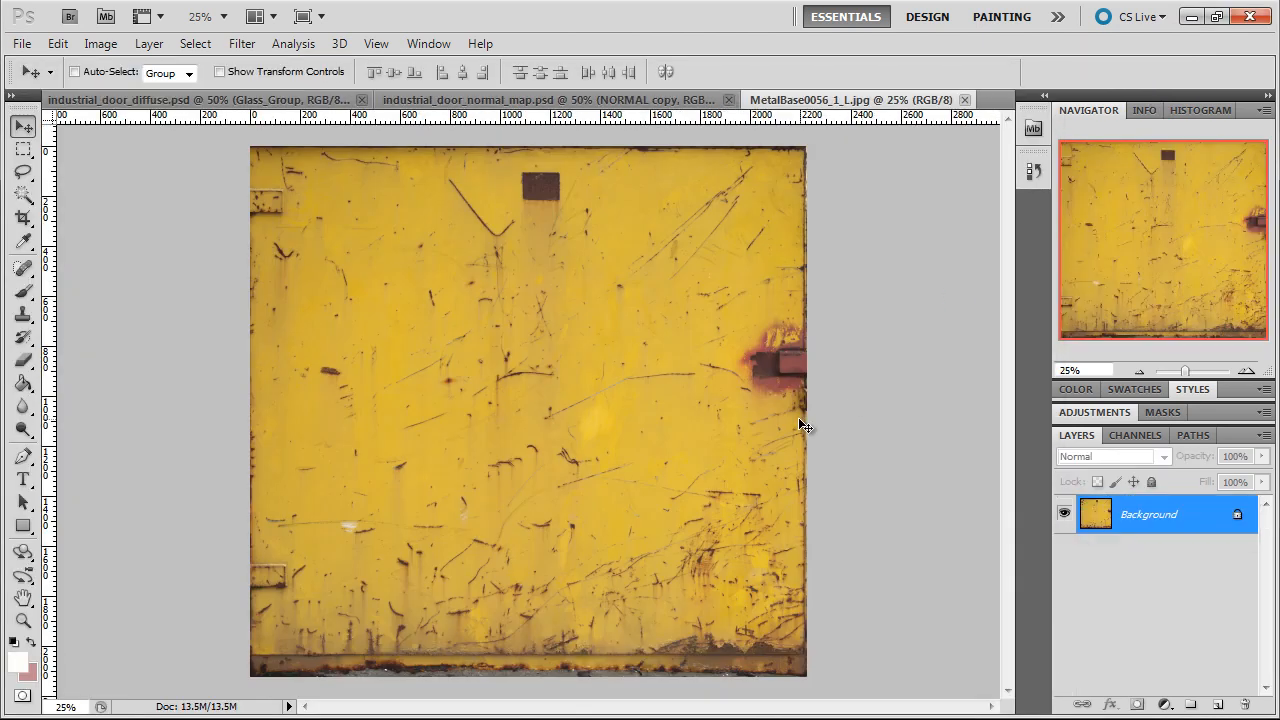
pyautogui.hotkey('ctrl', 'a')
pyautogui.click(216, 104)
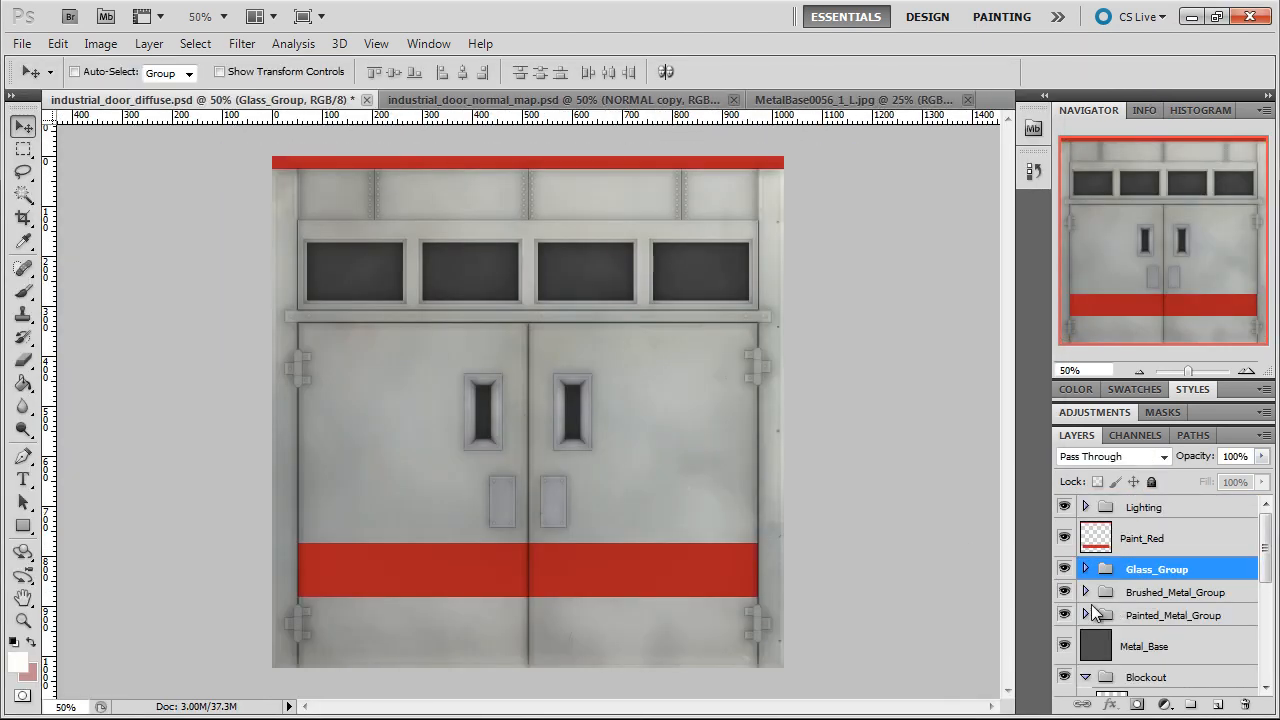
# Paste the yellow texture above Light_Soft_Values in Painted_Metal_Group and move it so its scratched lower part covers the door's base
pyautogui.click(1108, 618)
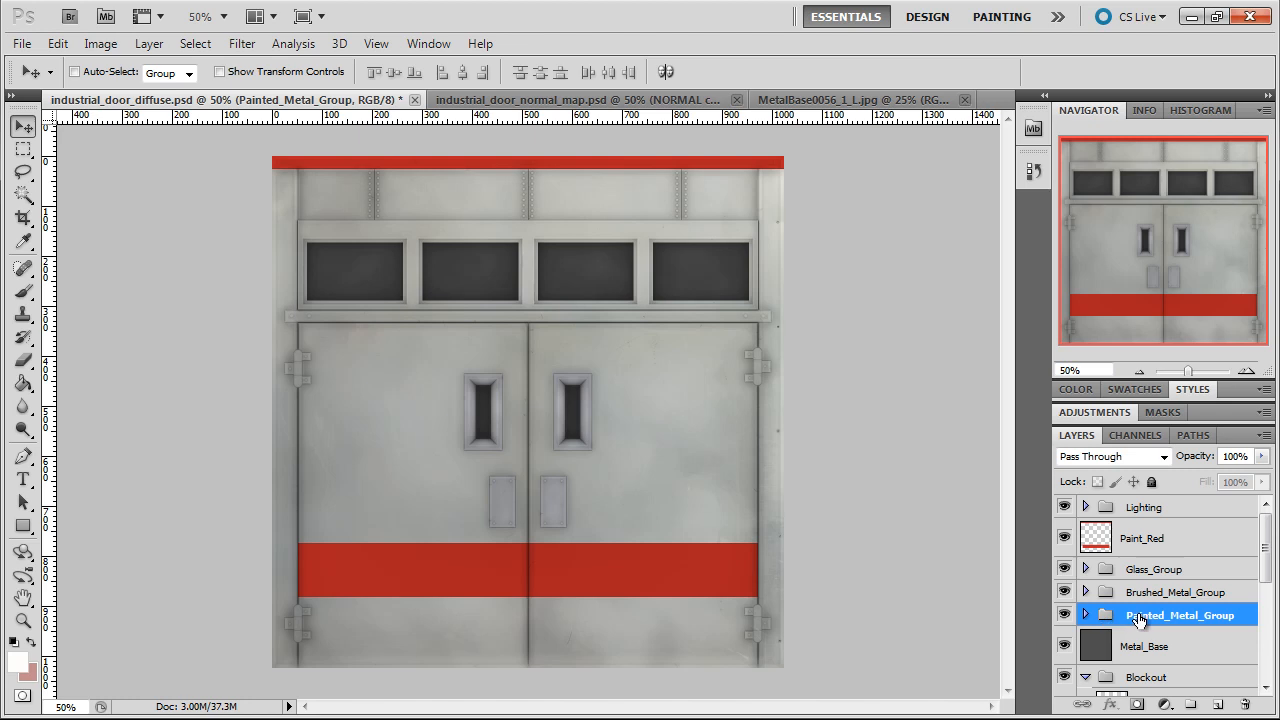
pyautogui.click(1086, 615)
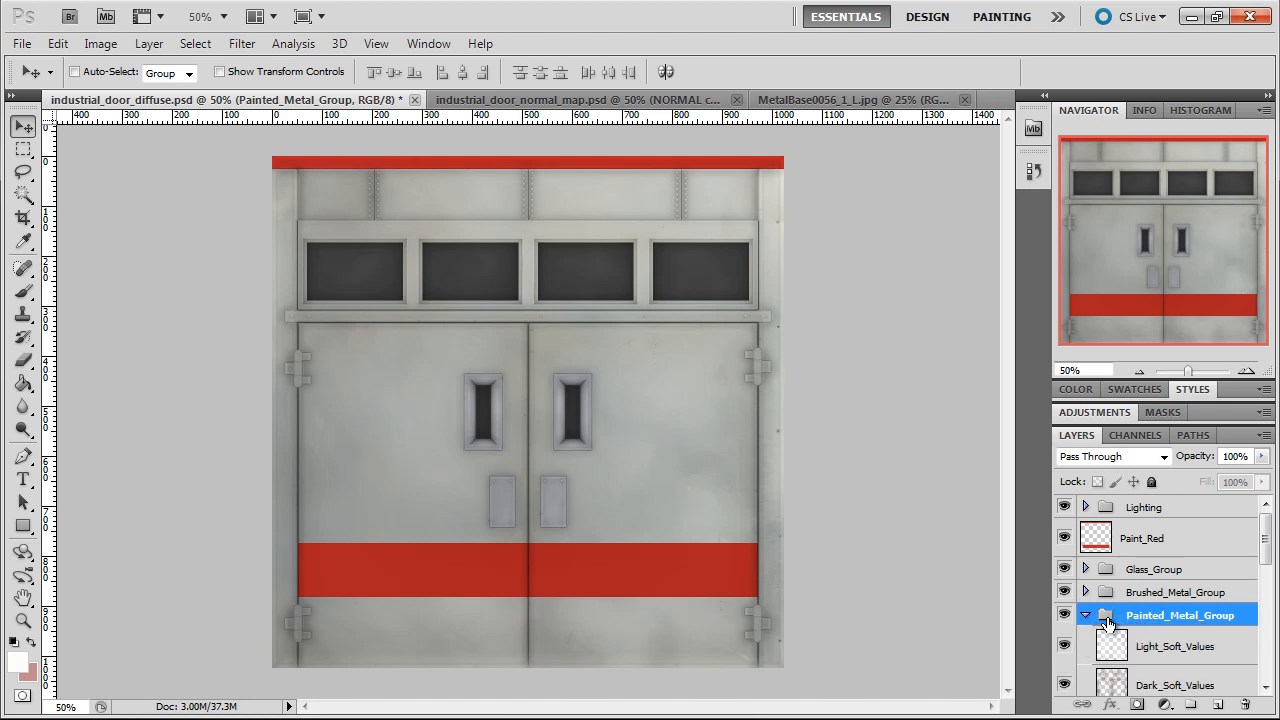
pyautogui.scroll(-3, 1092, 618)
pyautogui.scroll(2, 1093, 612)
pyautogui.click(1162, 597)
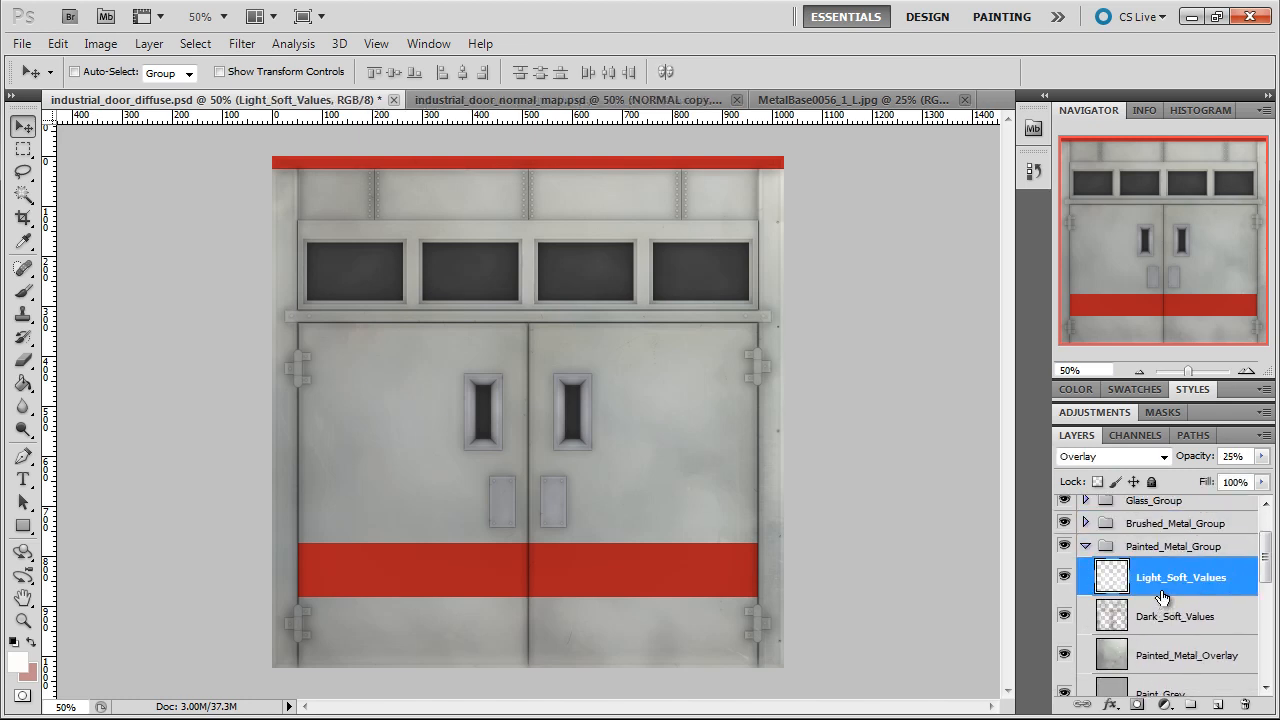
pyautogui.hotkey('ctrl', 'v')
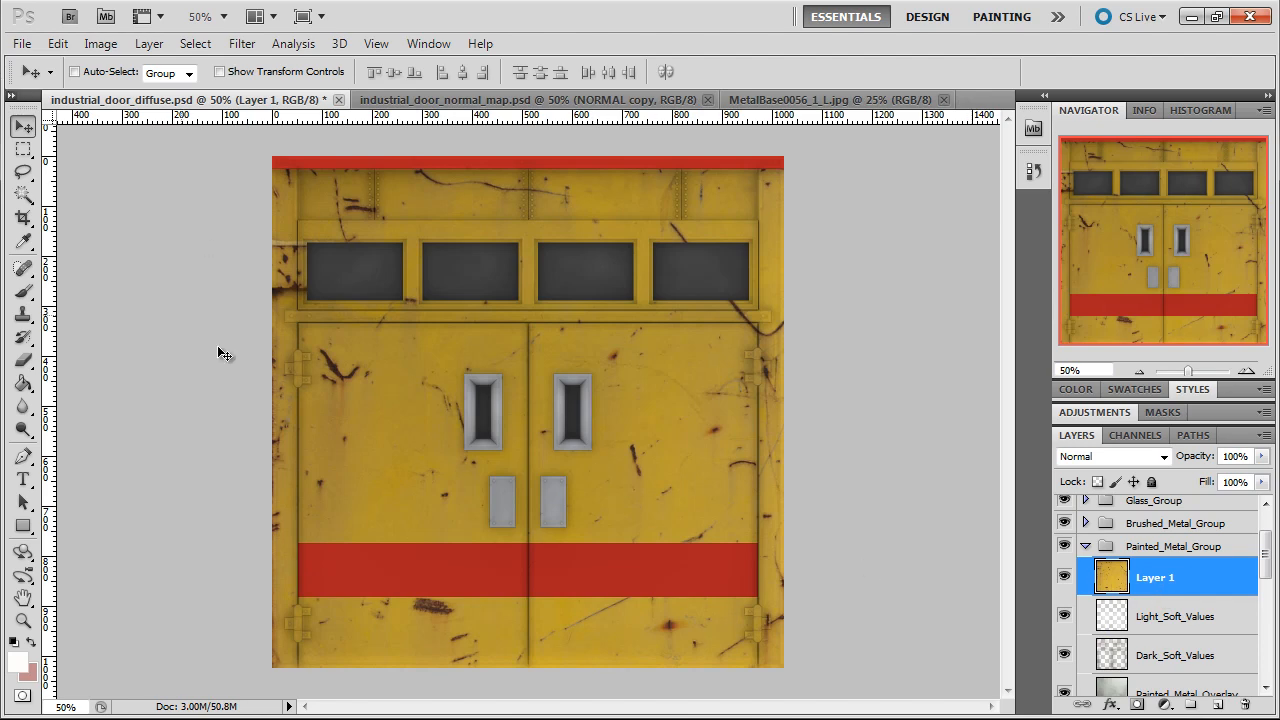
pyautogui.moveTo(570, 504); pyautogui.dragTo(512, 222)
pyautogui.moveTo(557, 573); pyautogui.dragTo(573, 642)
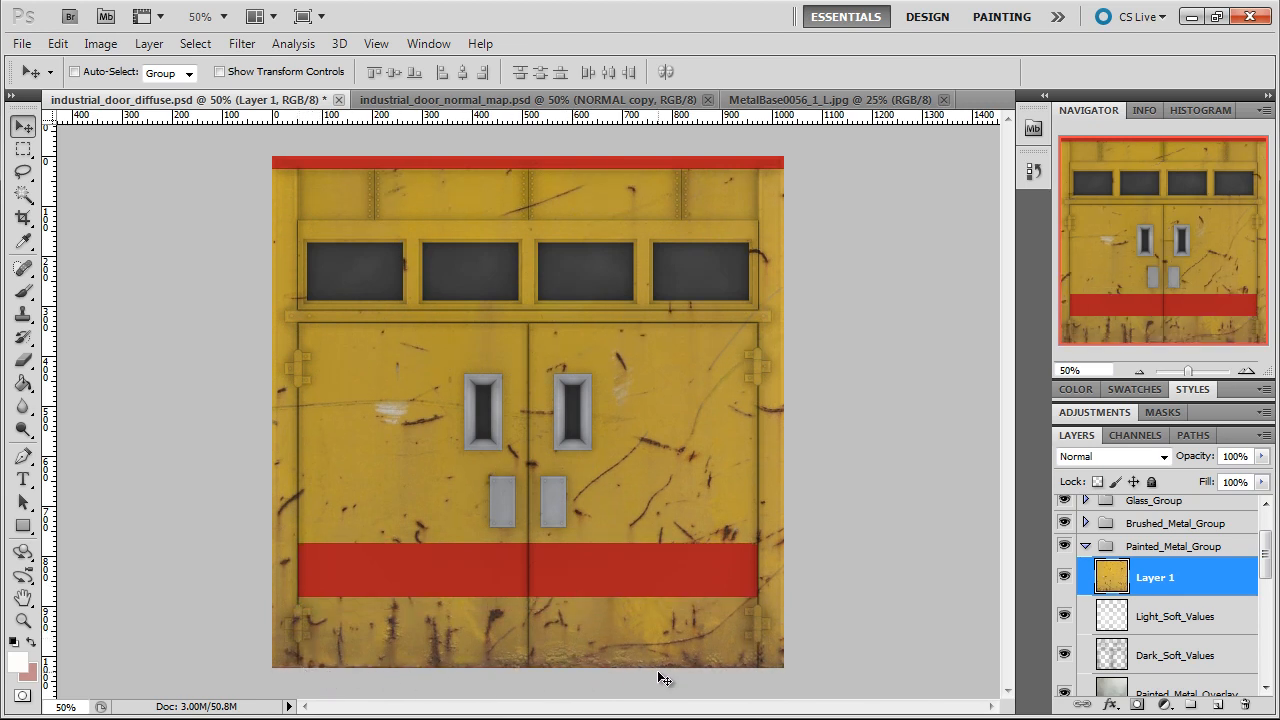
# Free-transform the yellow texture layer, scaling it to about 49.69% width and 46.35% height
pyautogui.click(58, 44)
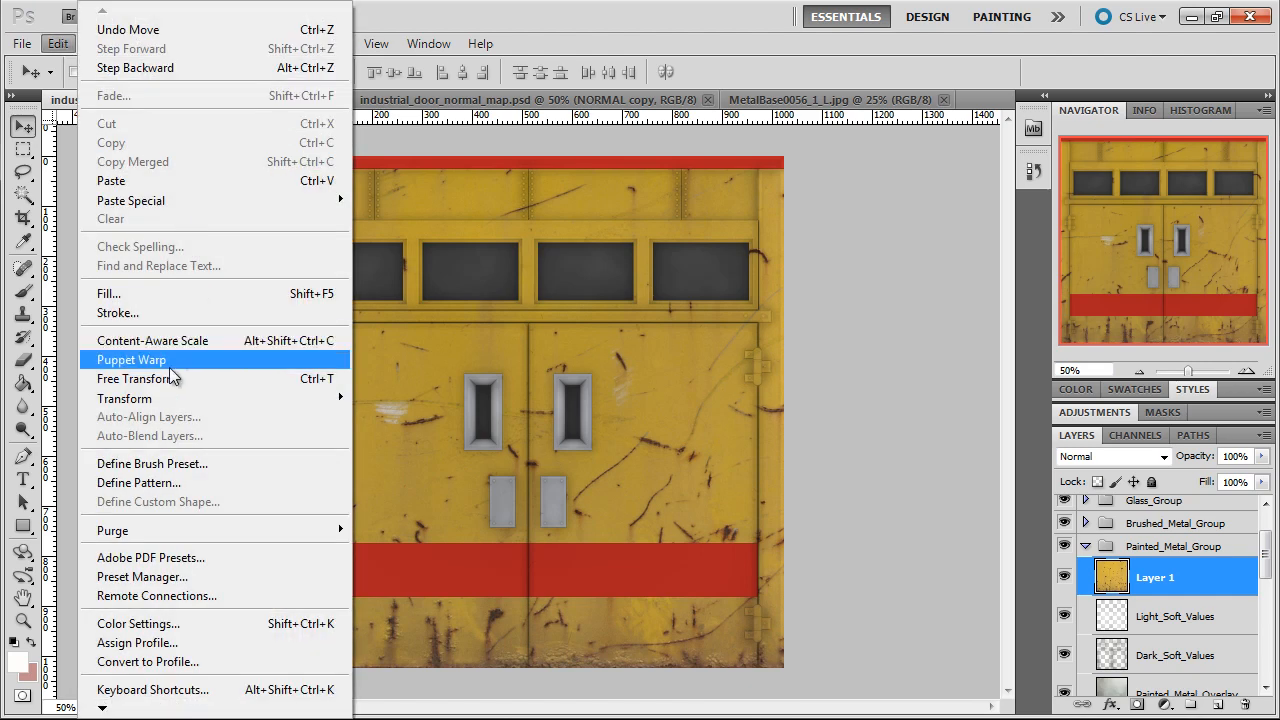
pyautogui.click(251, 377)
pyautogui.click(1145, 367)
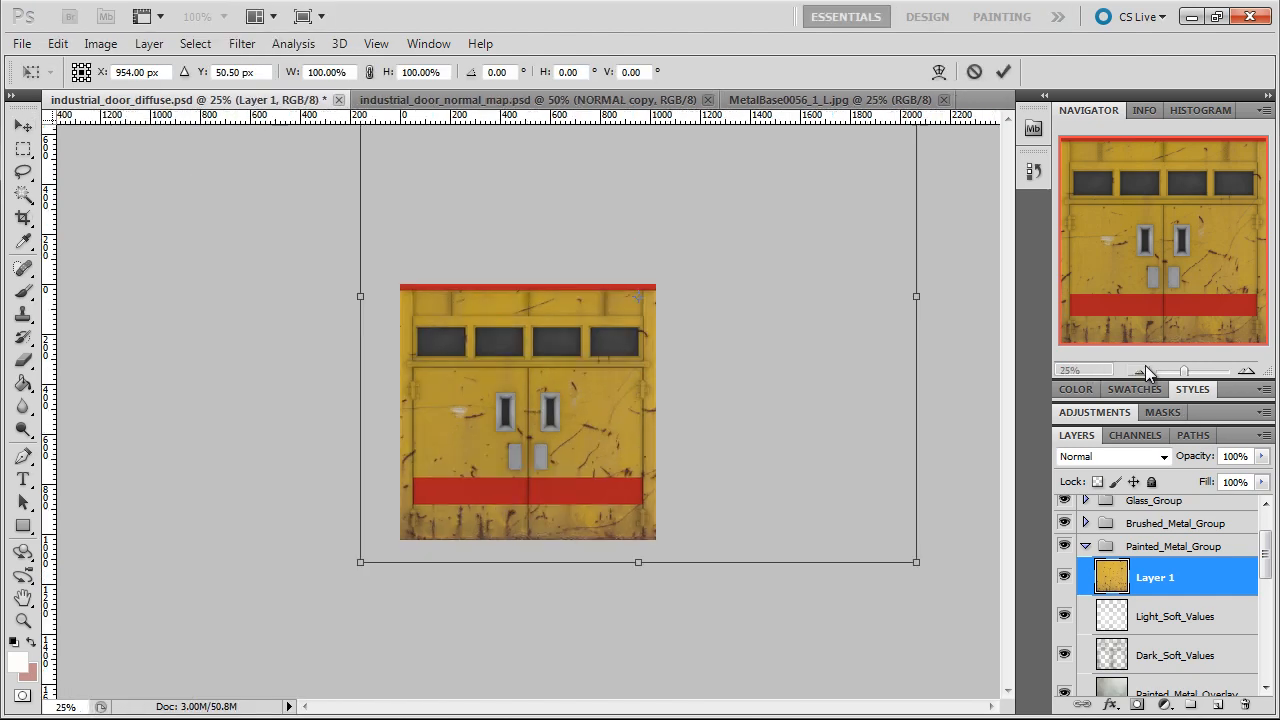
pyautogui.moveTo(355, 297)
pyautogui.mouseDown()
pyautogui.moveTo(400, 305)
pyautogui.moveTo(371, 311)
pyautogui.mouseUp()
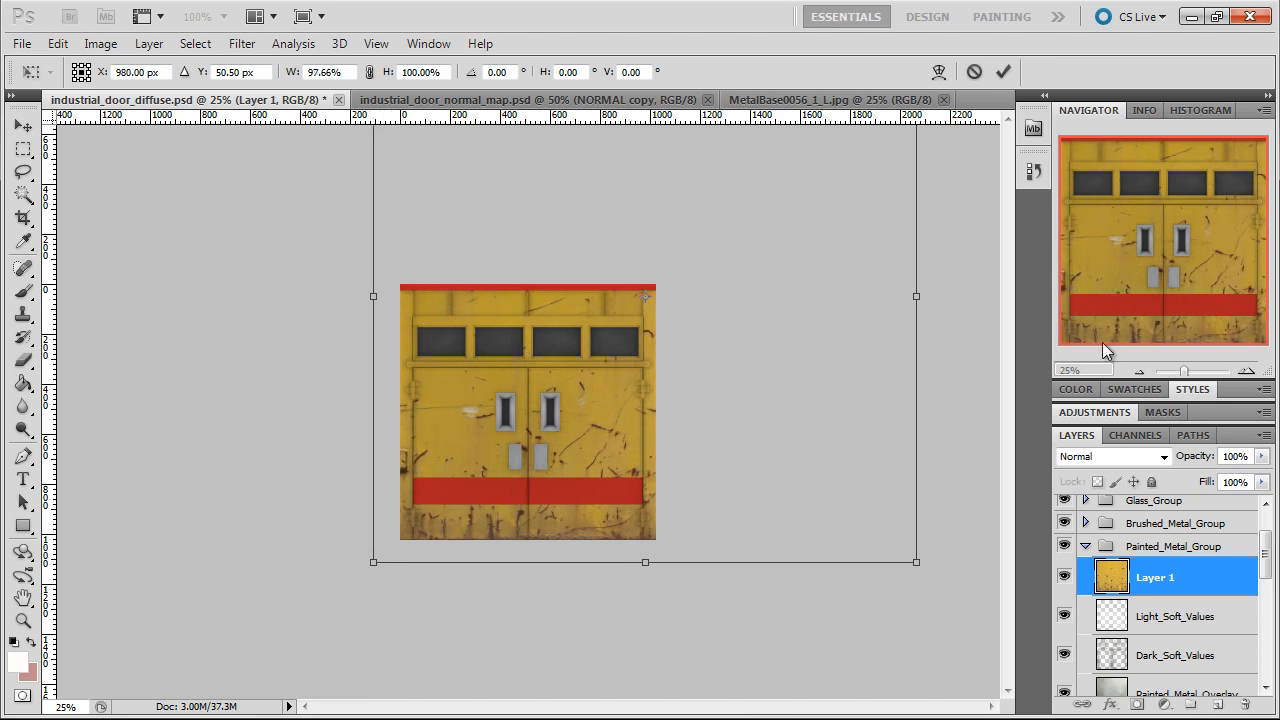
pyautogui.moveTo(921, 300); pyautogui.dragTo(652, 313)
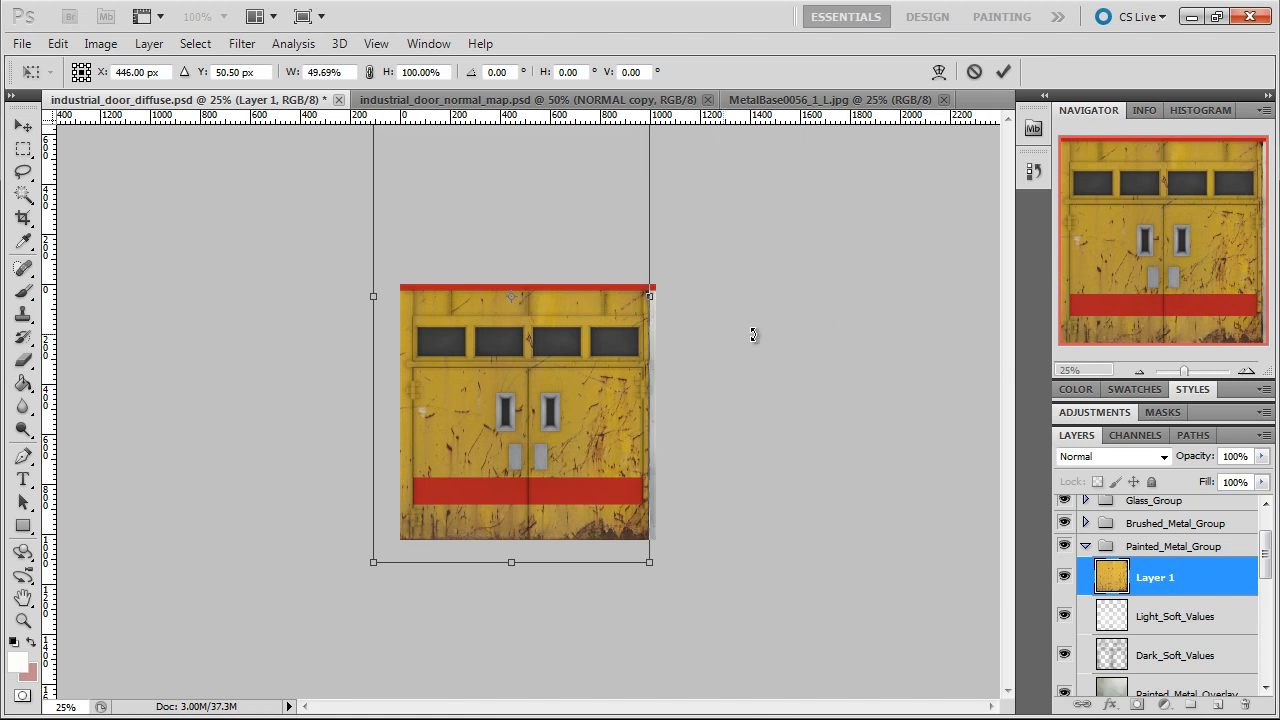
pyautogui.click(1147, 369)
pyautogui.click(1147, 369)
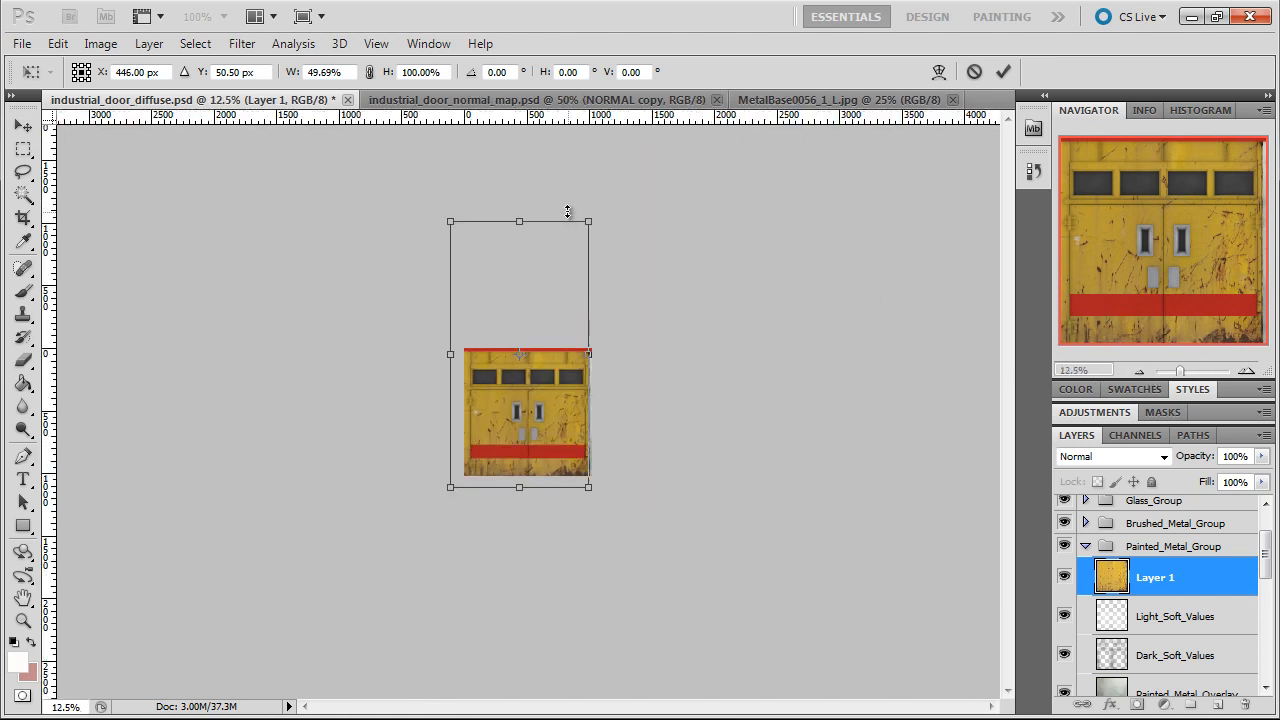
pyautogui.moveTo(518, 218); pyautogui.dragTo(519, 364)
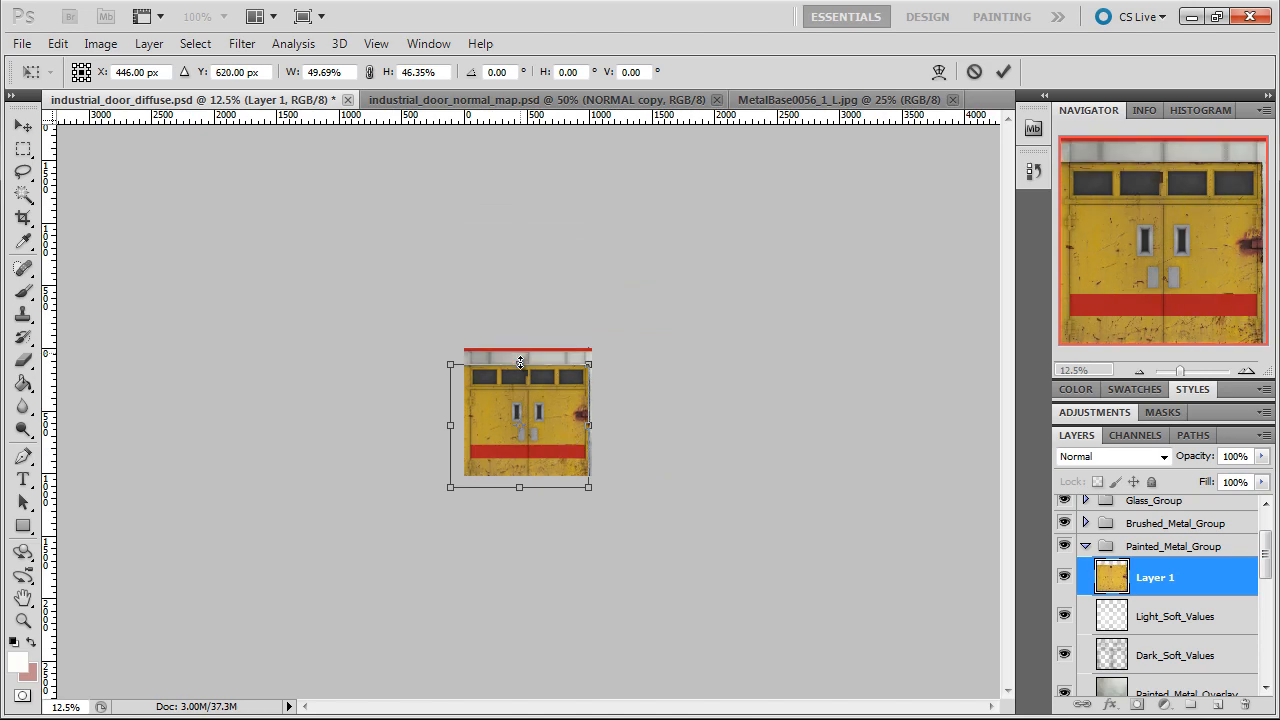
# Refine the yellow texture's scale to about 46.54% width and 43.90% height, and apply the transform
pyautogui.click(1247, 371)
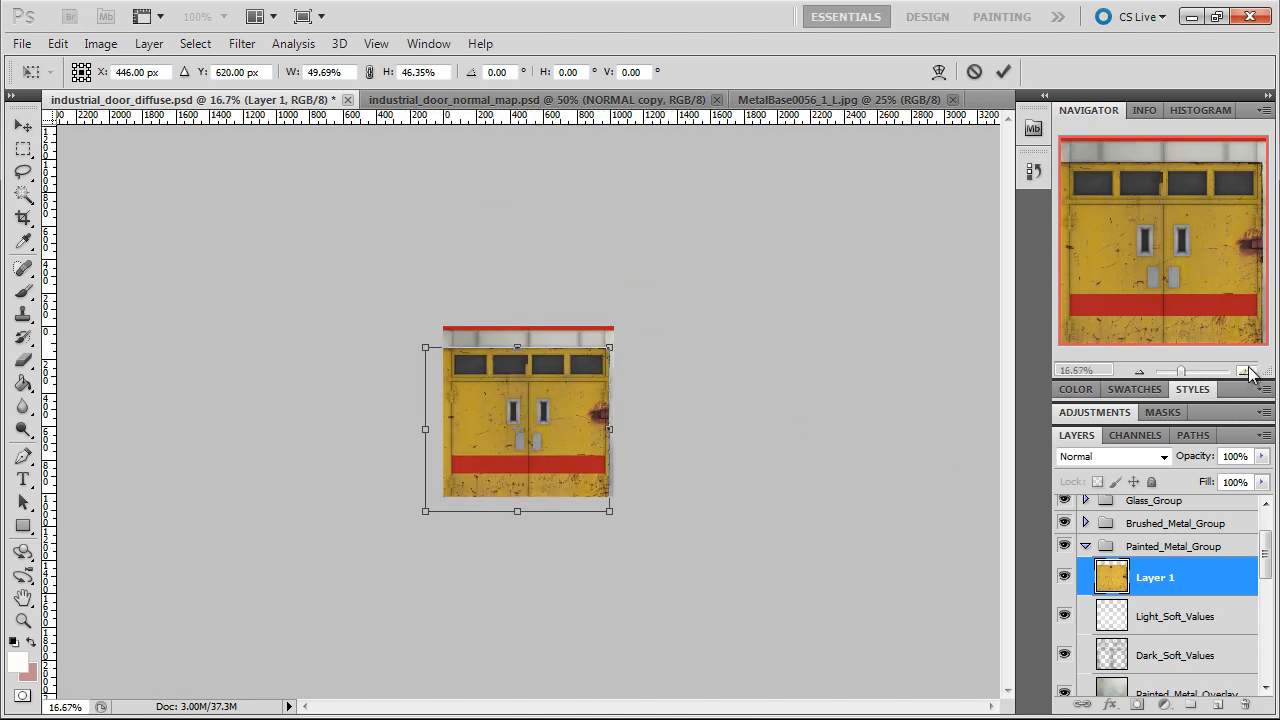
pyautogui.click(1247, 371)
pyautogui.click(1247, 371)
pyautogui.click(1247, 371)
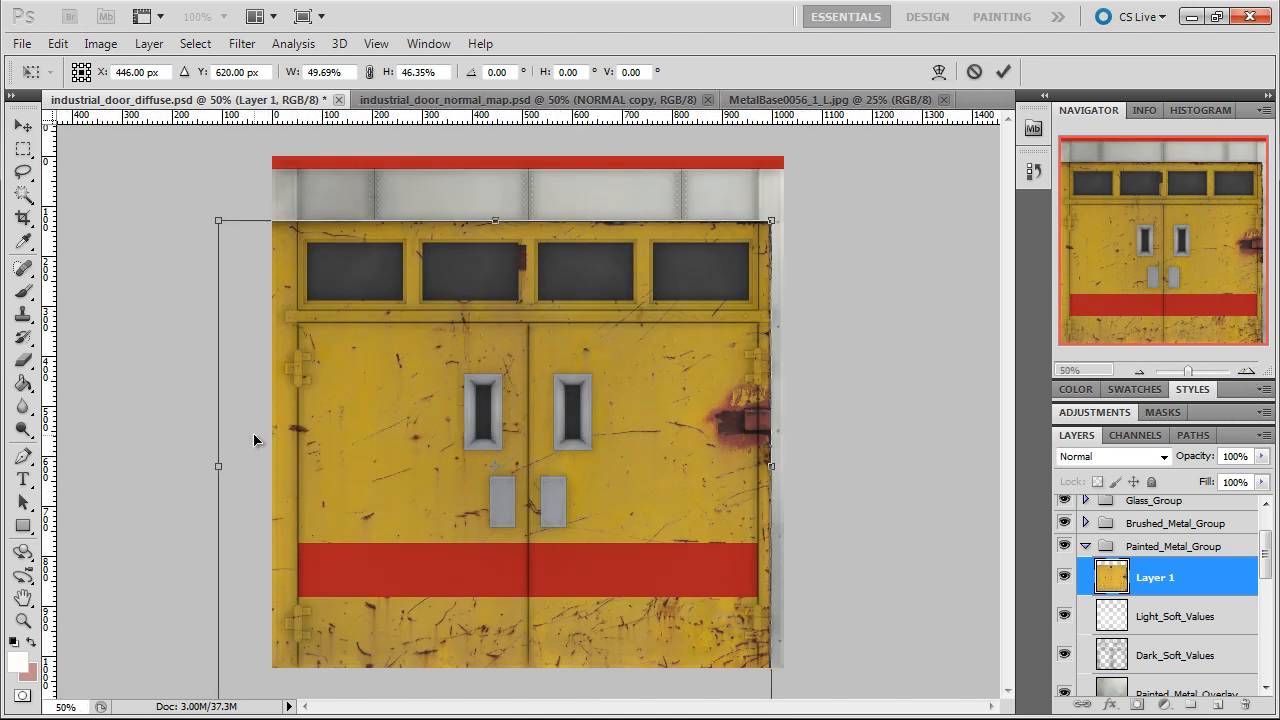
pyautogui.moveTo(219, 466); pyautogui.dragTo(253, 466)
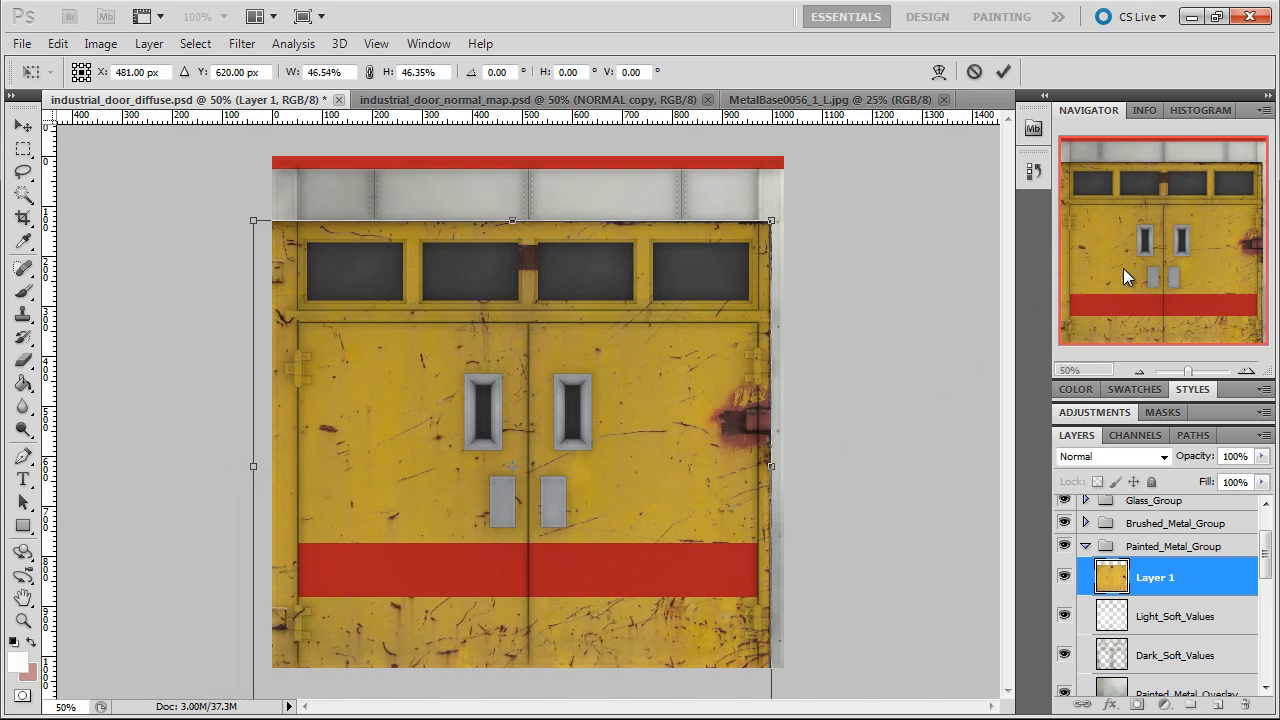
pyautogui.click(1139, 371)
pyautogui.moveTo(520, 562)
pyautogui.mouseDown()
pyautogui.moveTo(521, 542)
pyautogui.moveTo(521, 557)
pyautogui.mouseUp()
pyautogui.click(1246, 371)
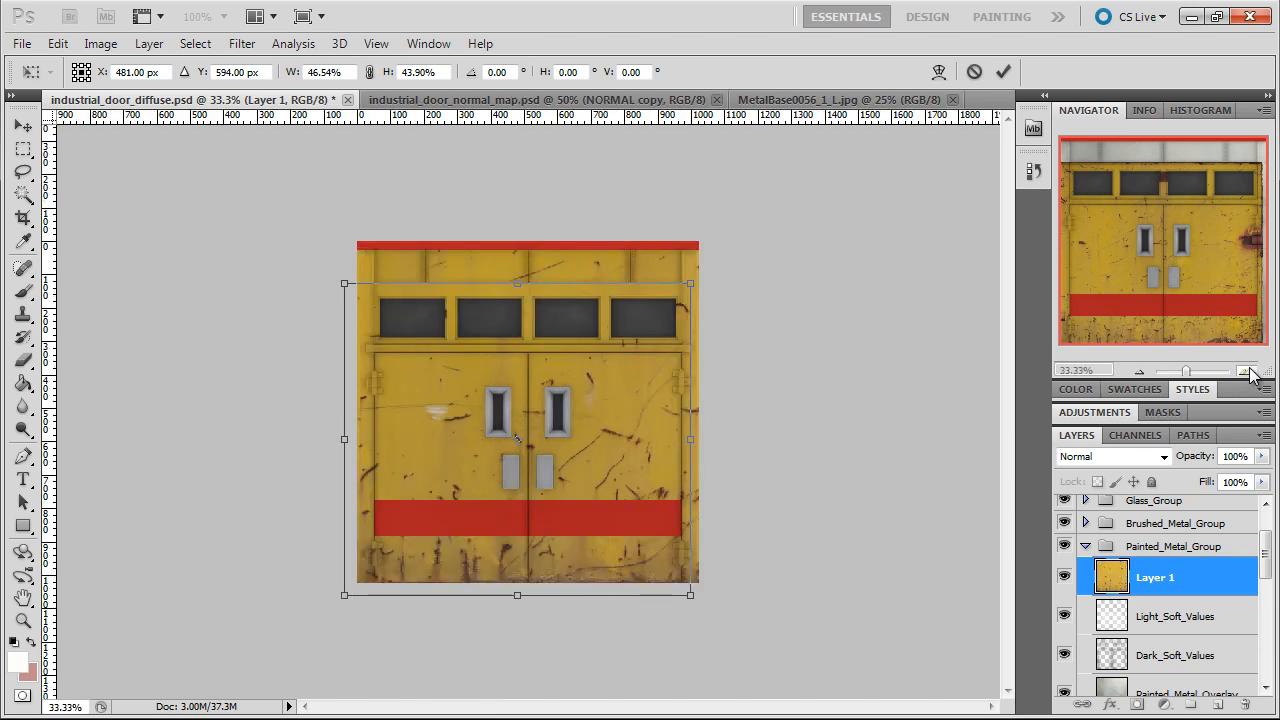
pyautogui.click(1246, 371)
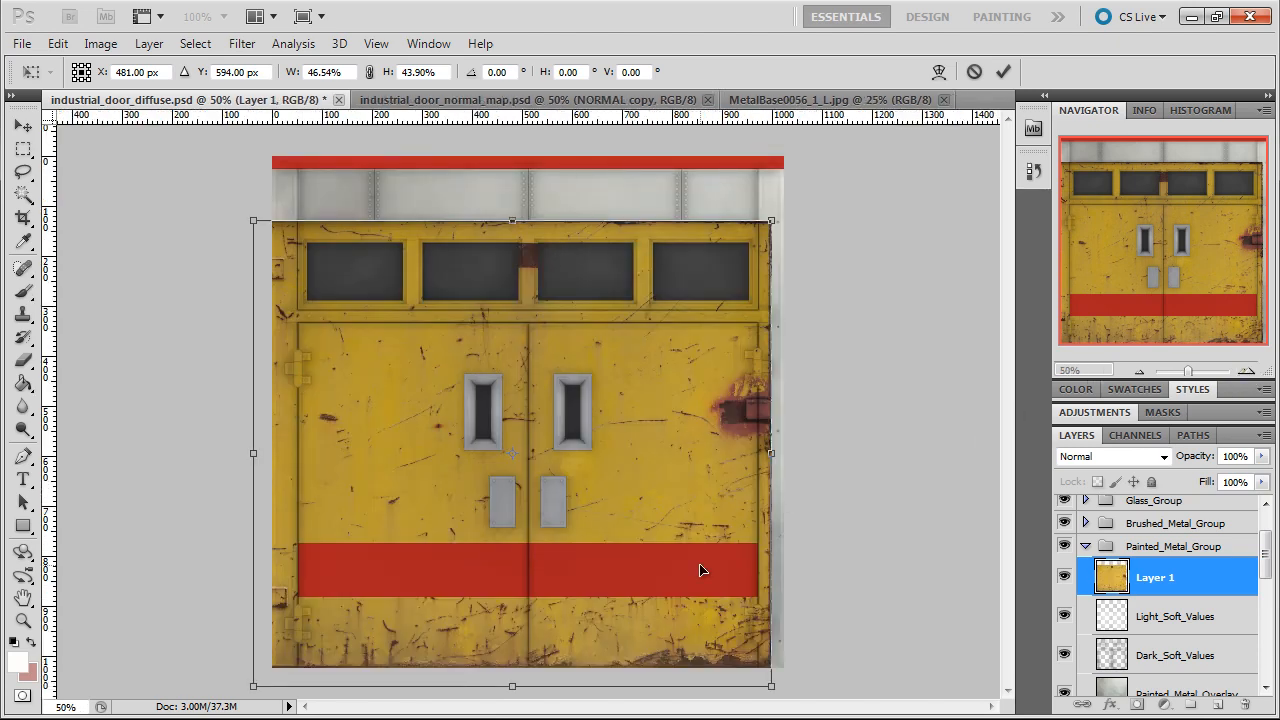
pyautogui.click(1001, 74)
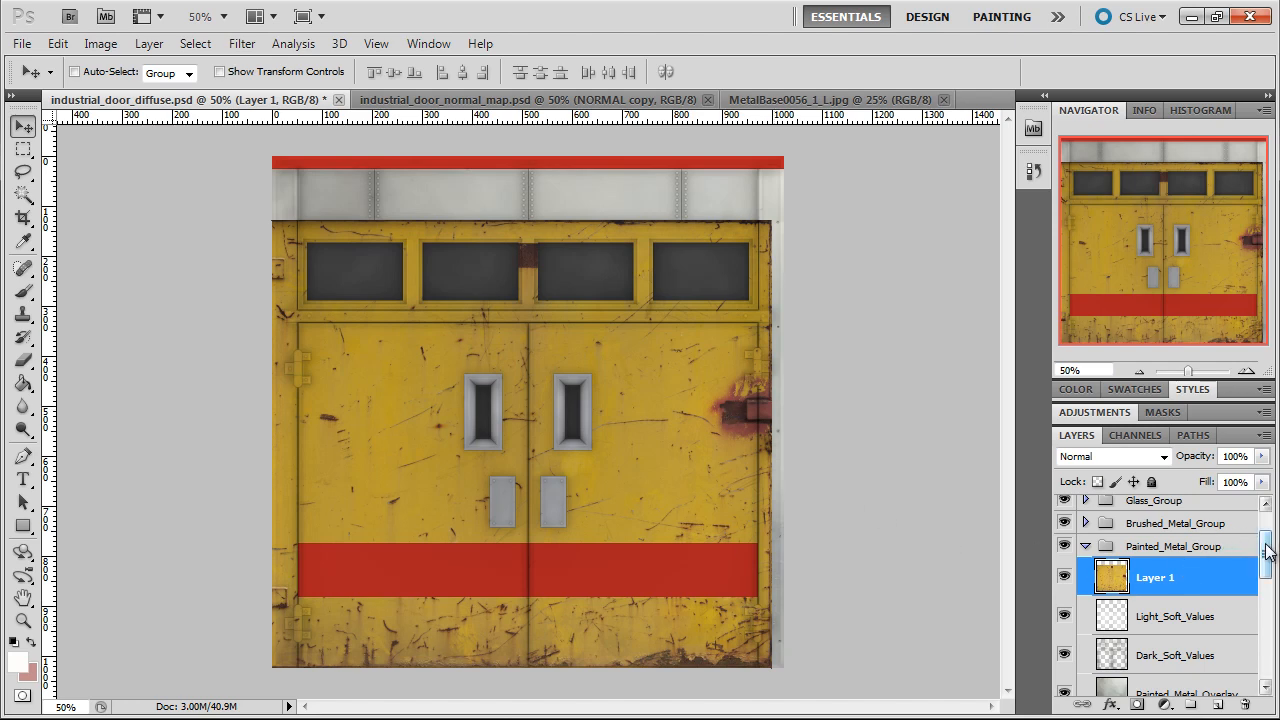
# Load the Door_Panels layer's pixels as a selection and add it as a layer mask to the yellow texture layer
pyautogui.moveTo(1267, 553); pyautogui.dragTo(1266, 640)
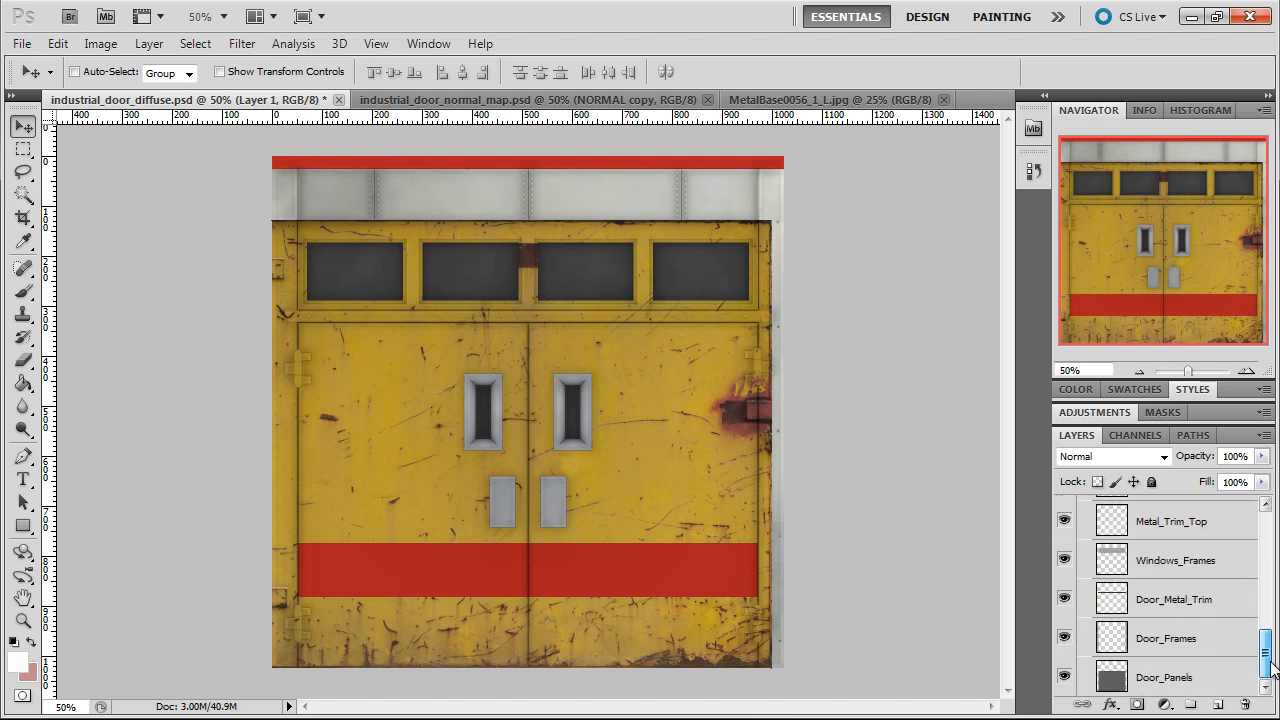
pyautogui.rightClick(1113, 688)
pyautogui.click(1058, 446)
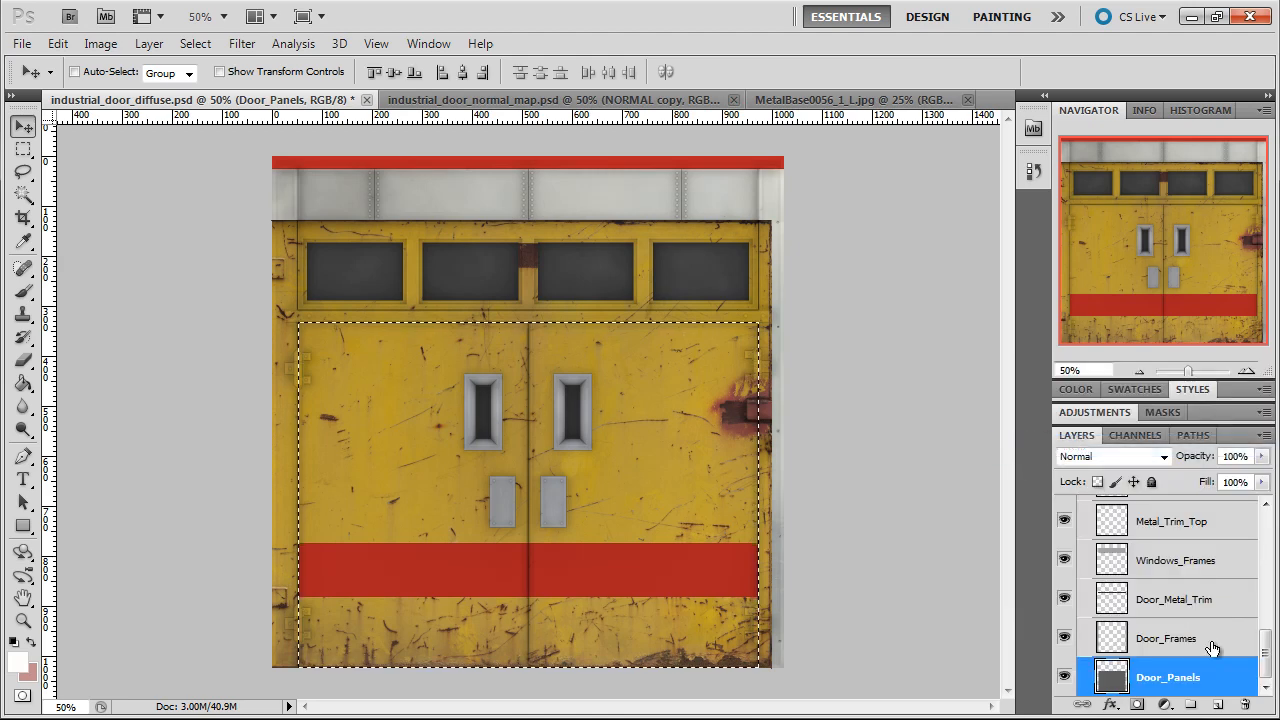
pyautogui.moveTo(1266, 650); pyautogui.dragTo(1266, 556)
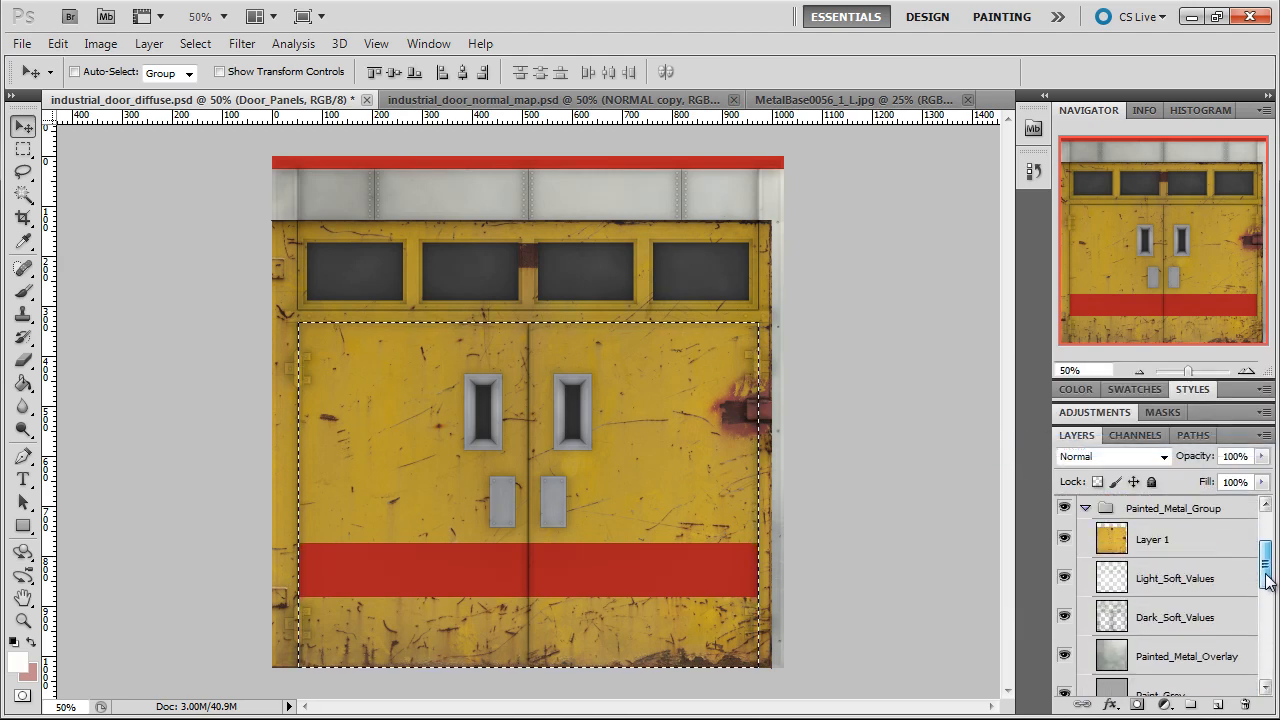
pyautogui.click(1127, 540)
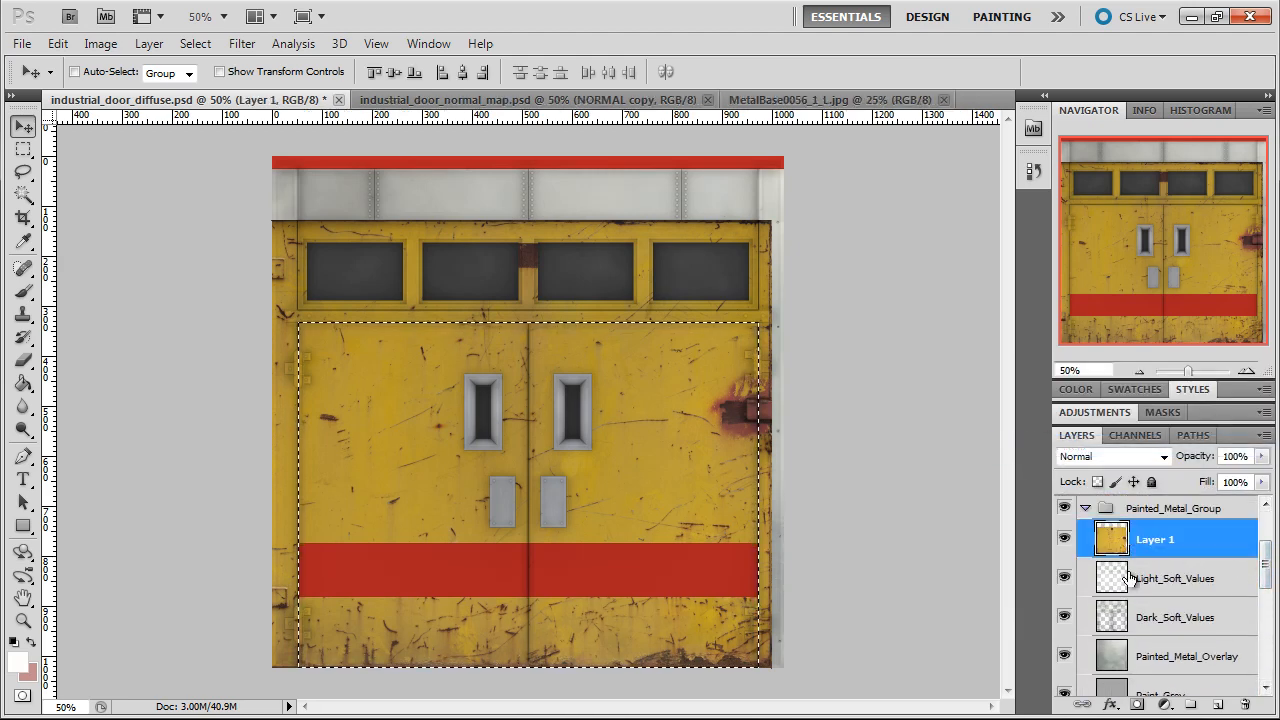
pyautogui.click(1137, 706)
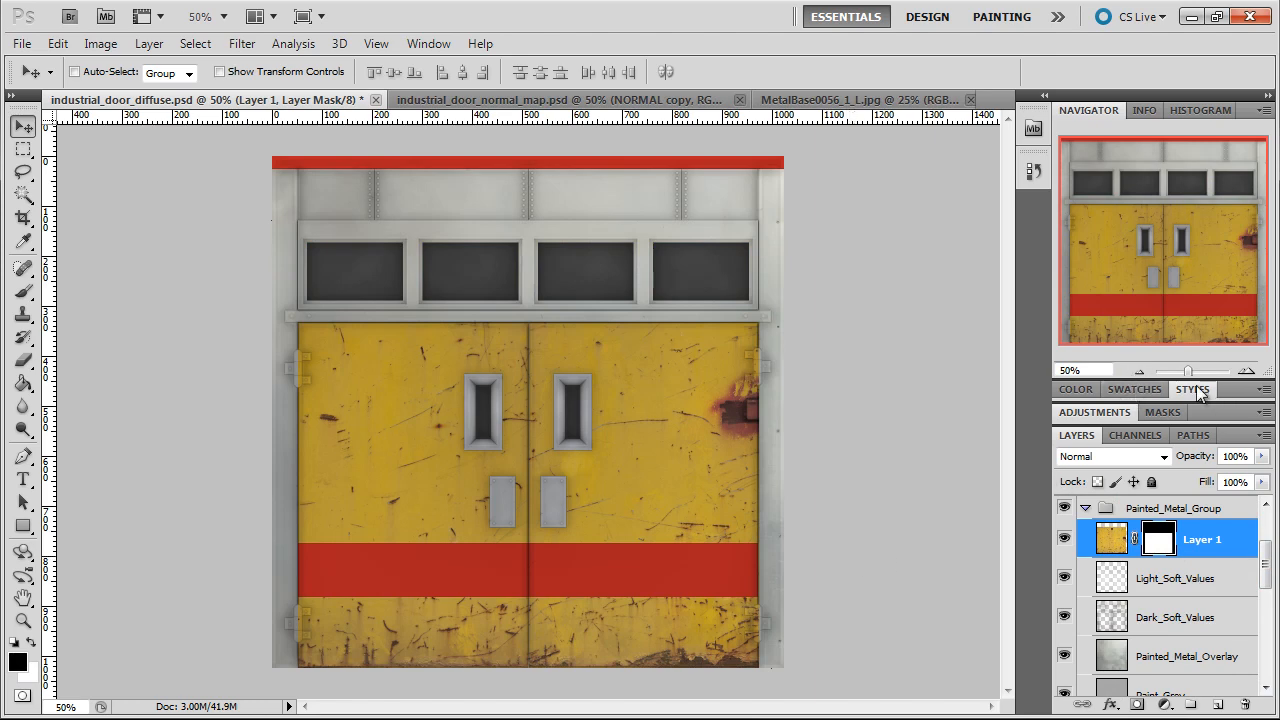
# Examine the masked yellow texture at 100% around the right door's upper hinge
pyautogui.click(1246, 371)
pyautogui.click(1246, 371)
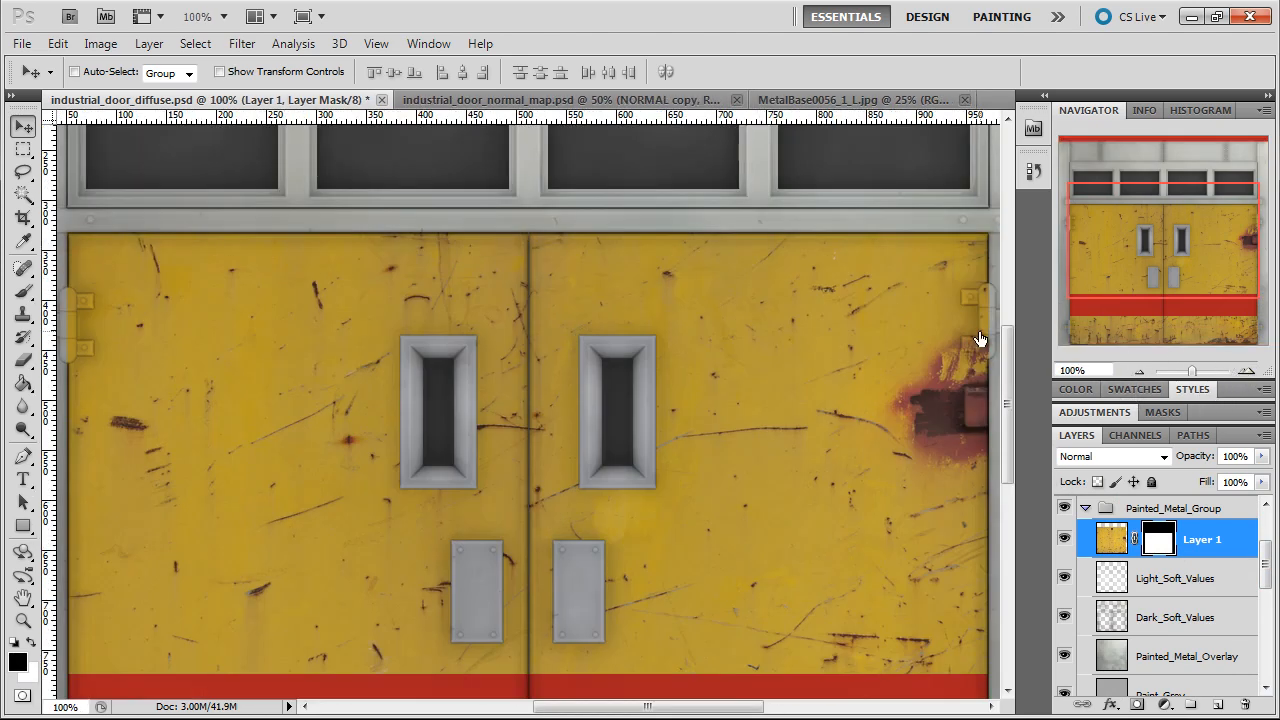
pyautogui.moveTo(1129, 264); pyautogui.dragTo(1213, 222)
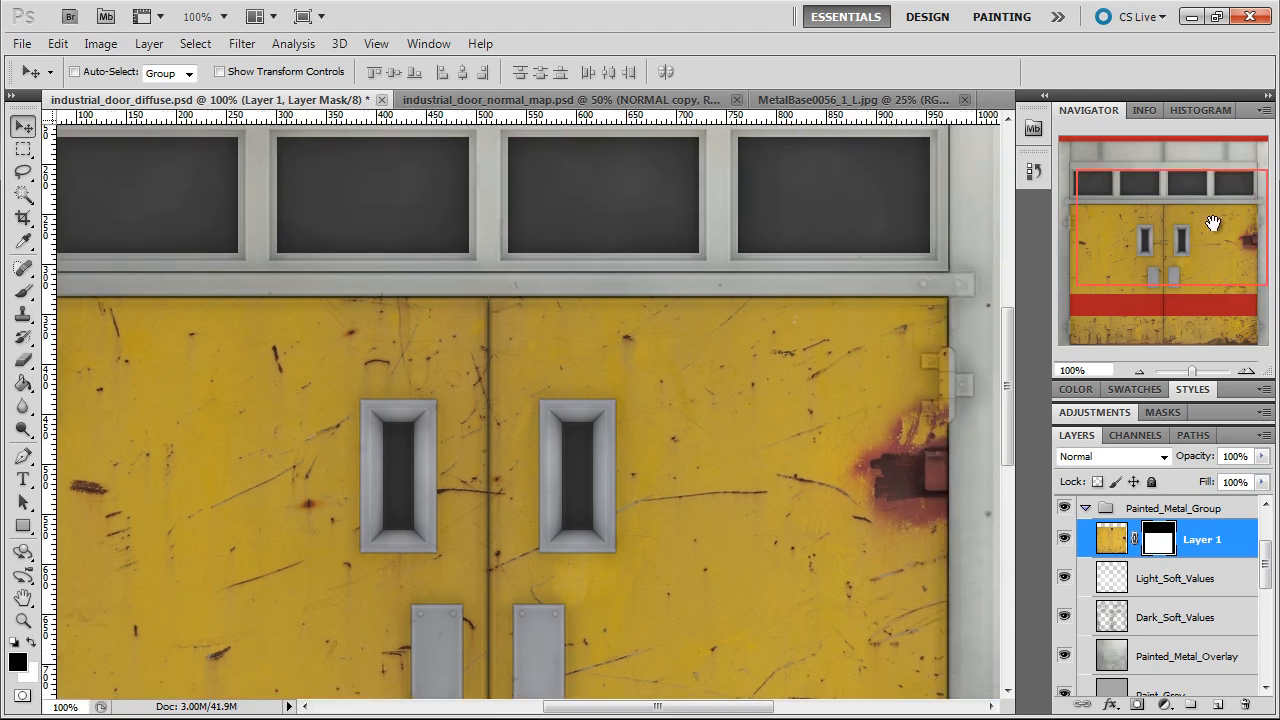
# Load the Hinges layer's pixels as a selection, clear that area from the yellow texture on Layer 1, and deselect
pyautogui.moveTo(1213, 222); pyautogui.dragTo(1201, 282)
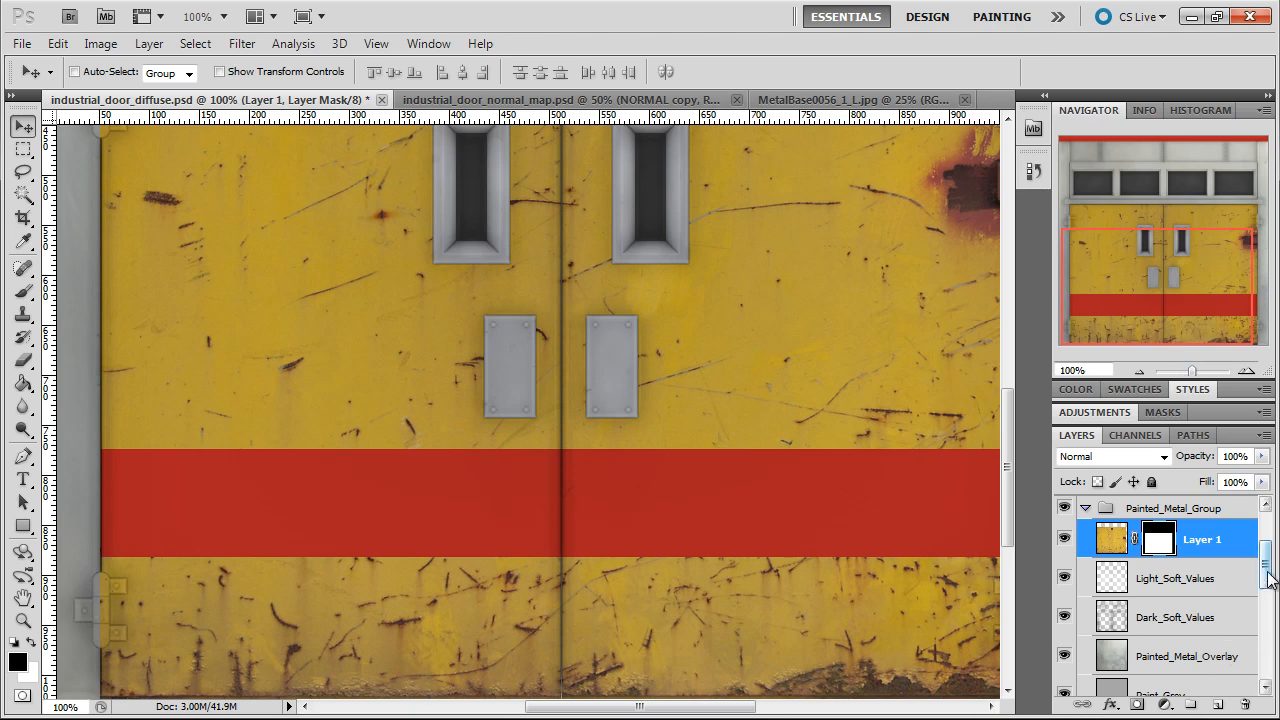
pyautogui.moveTo(1268, 580)
pyautogui.mouseDown()
pyautogui.moveTo(1268, 684)
pyautogui.moveTo(1268, 630)
pyautogui.mouseUp()
pyautogui.rightClick(1143, 545)
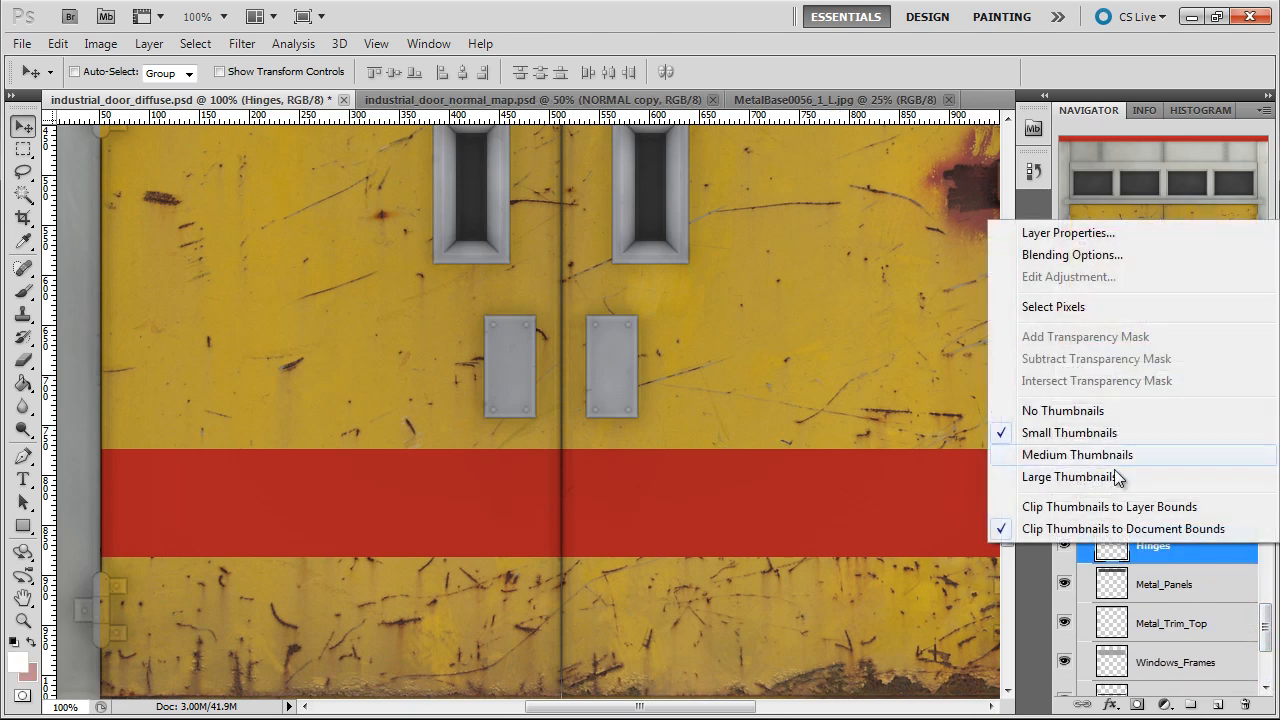
pyautogui.click(1071, 311)
pyautogui.moveTo(1268, 638); pyautogui.dragTo(1265, 563)
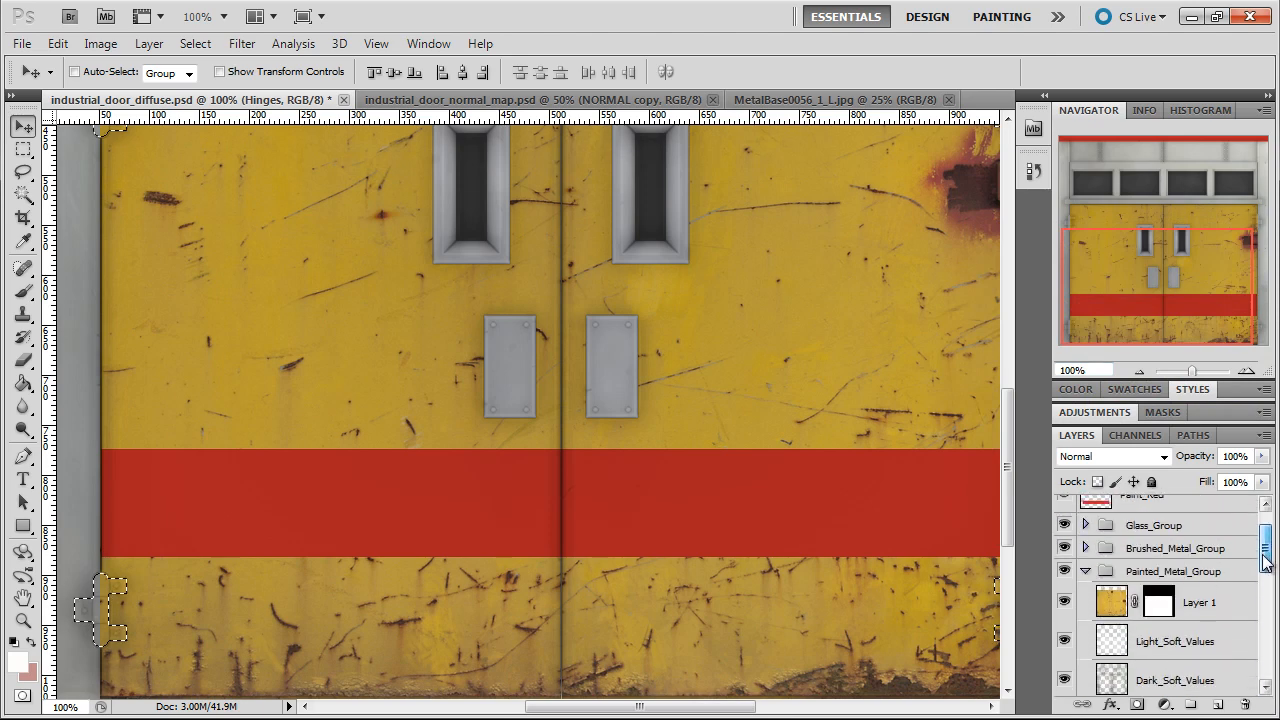
pyautogui.click(1124, 608)
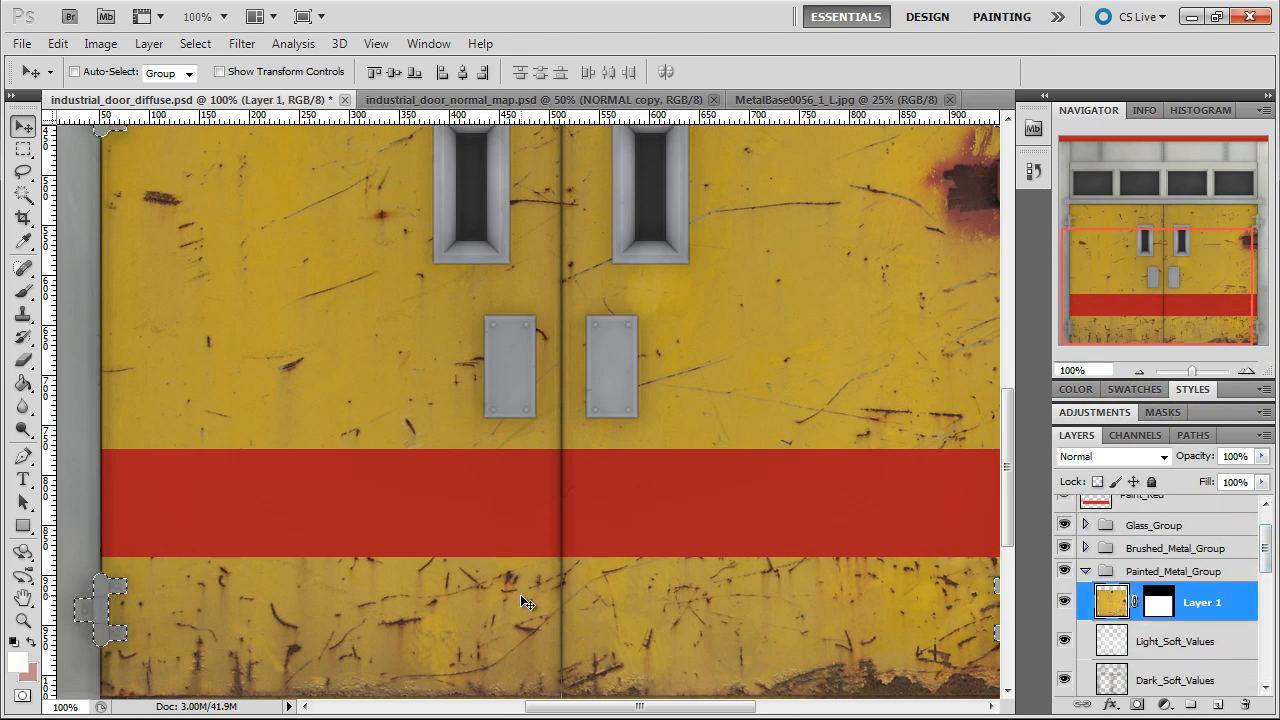
pyautogui.hotkey('ctrl', 'd')
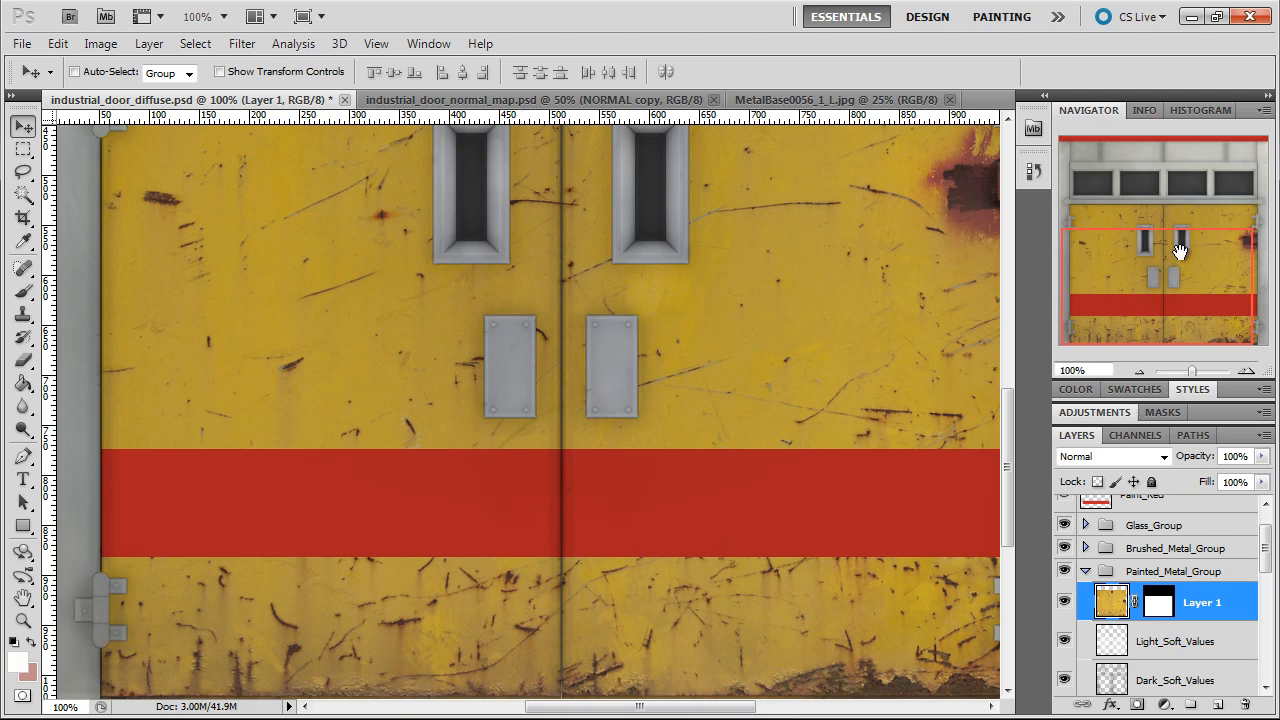
# Apply a Surface Blur to the yellow texture layer with a radius of 8 pixels and a threshold of 5 levels
pyautogui.moveTo(1178, 250); pyautogui.dragTo(1199, 206)
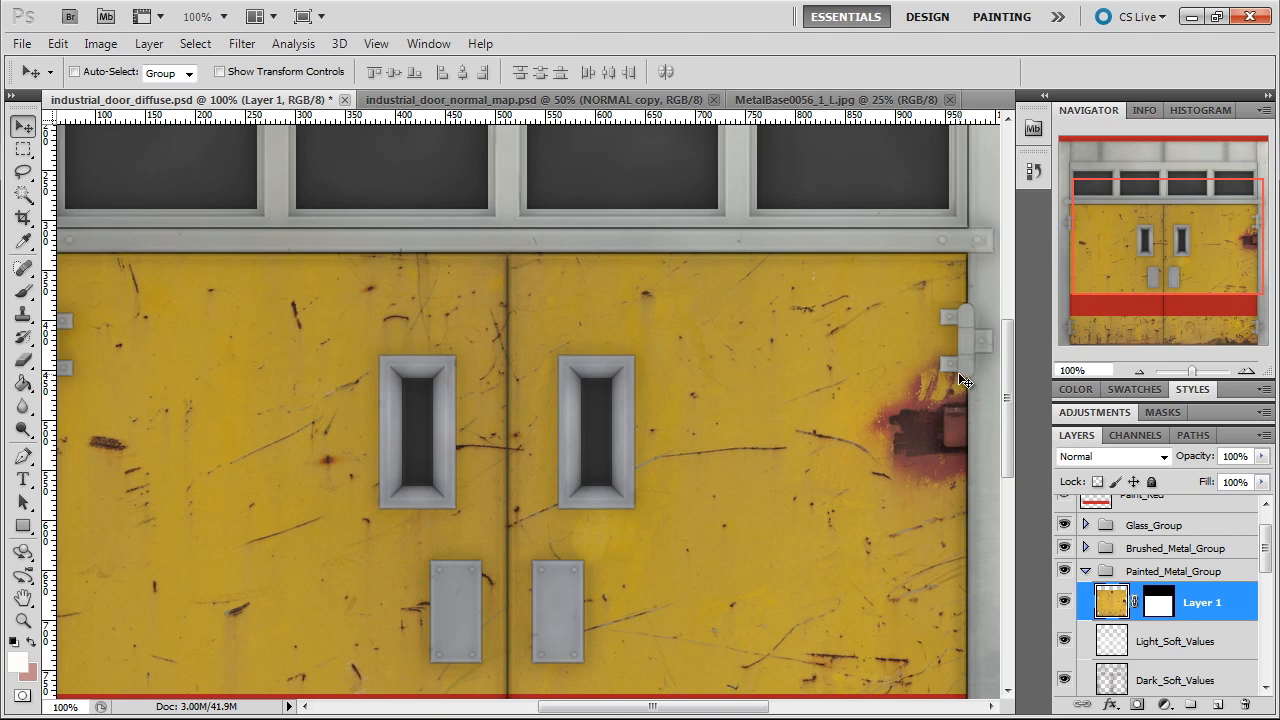
pyautogui.moveTo(1160, 235); pyautogui.dragTo(1155, 298)
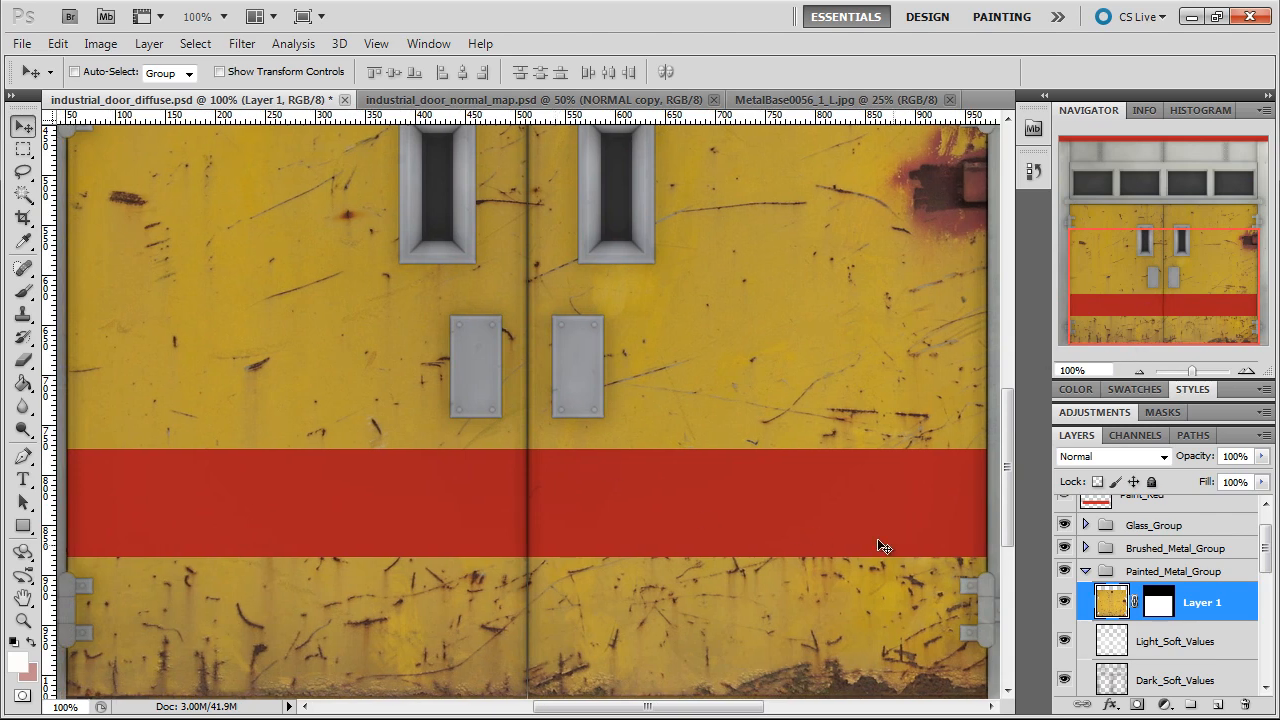
pyautogui.click(241, 43)
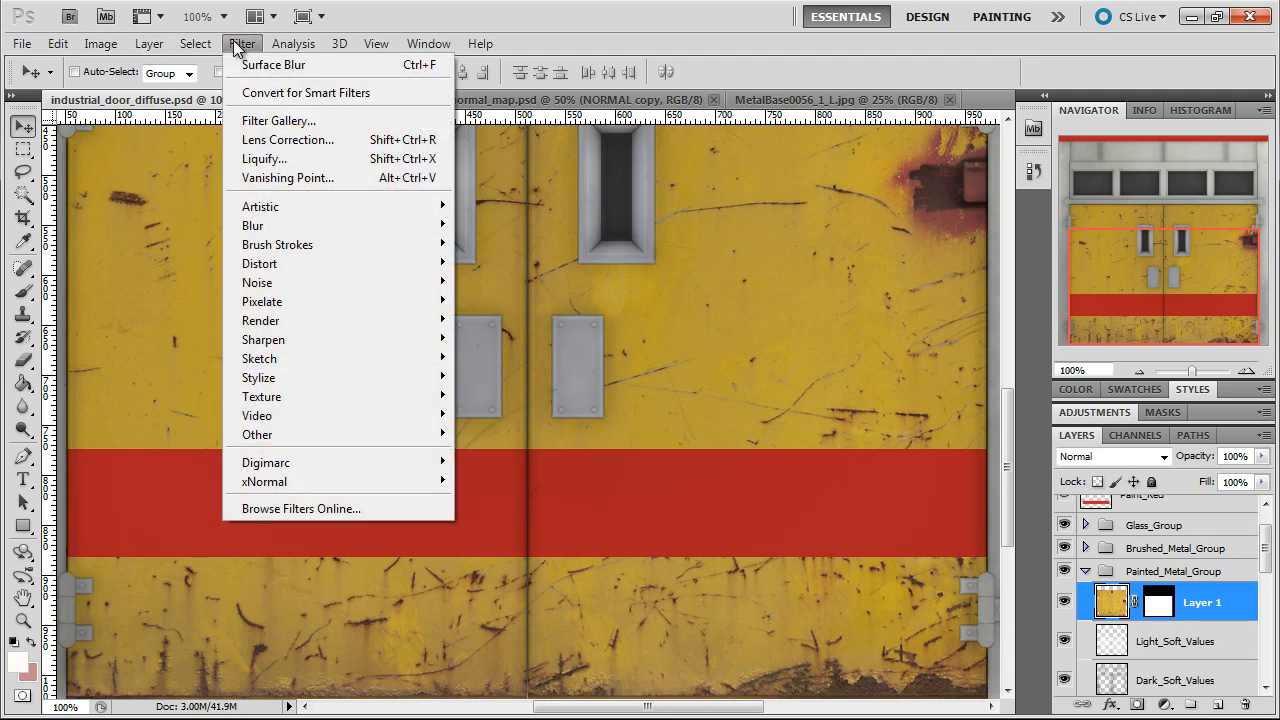
pyautogui.moveTo(259, 225)
pyautogui.click(165, 414)
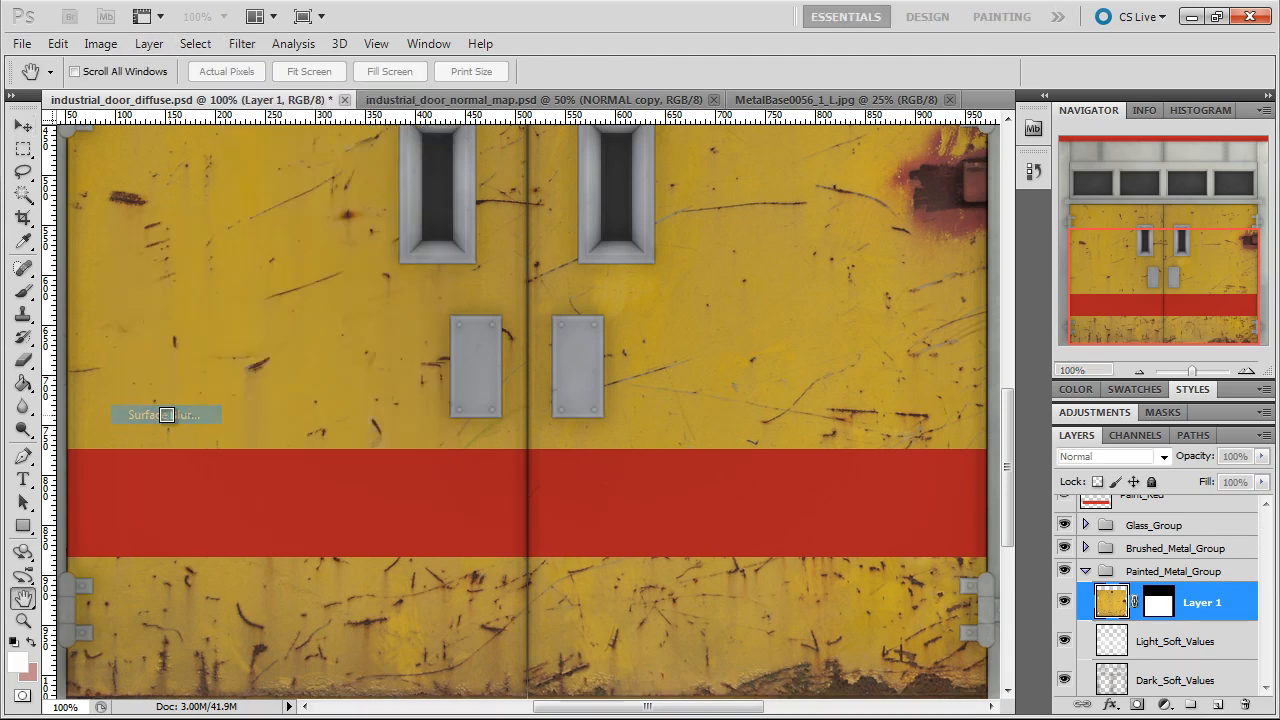
pyautogui.moveTo(763, 277); pyautogui.dragTo(819, 277)
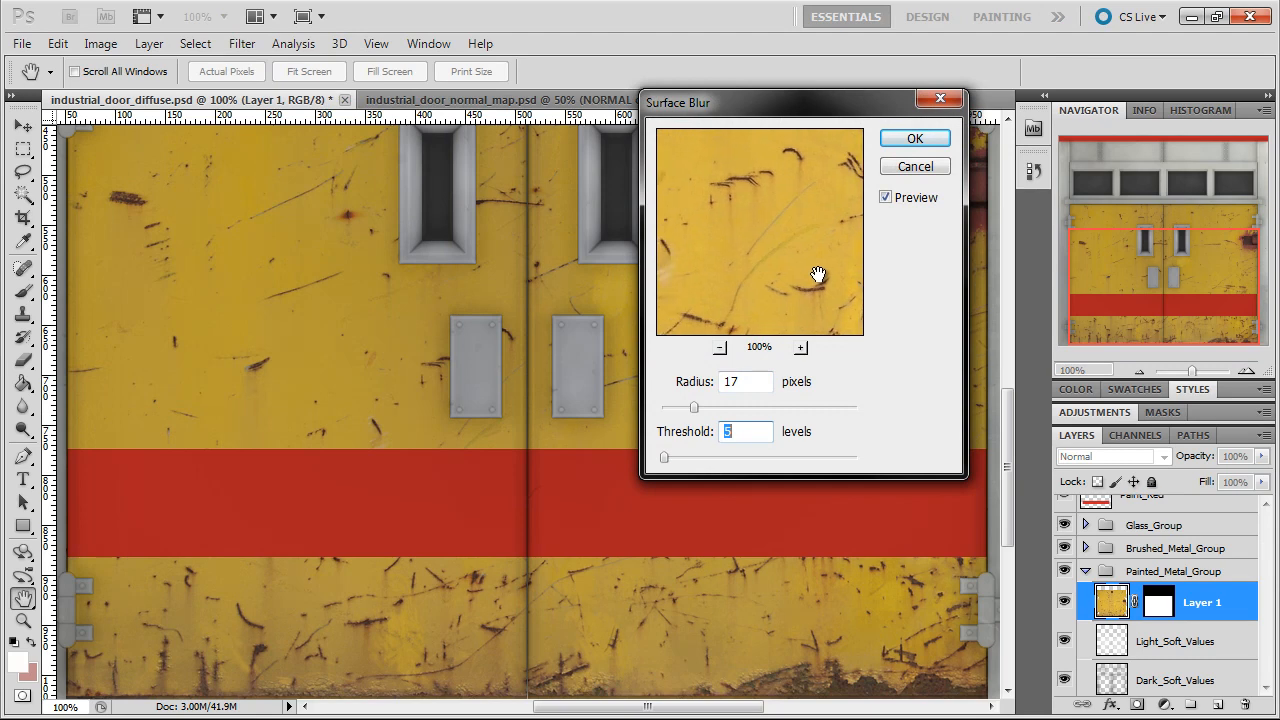
pyautogui.moveTo(759, 311); pyautogui.dragTo(771, 275)
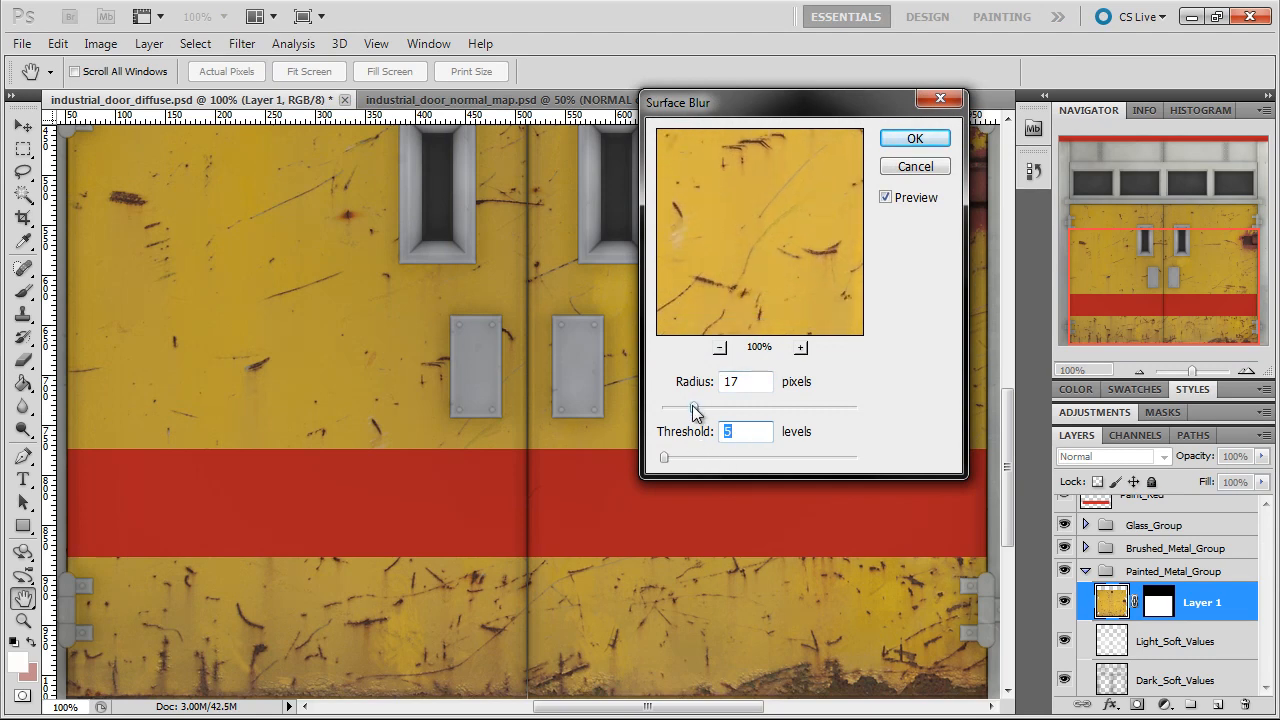
pyautogui.moveTo(694, 408); pyautogui.dragTo(675, 407)
pyautogui.click(887, 198)
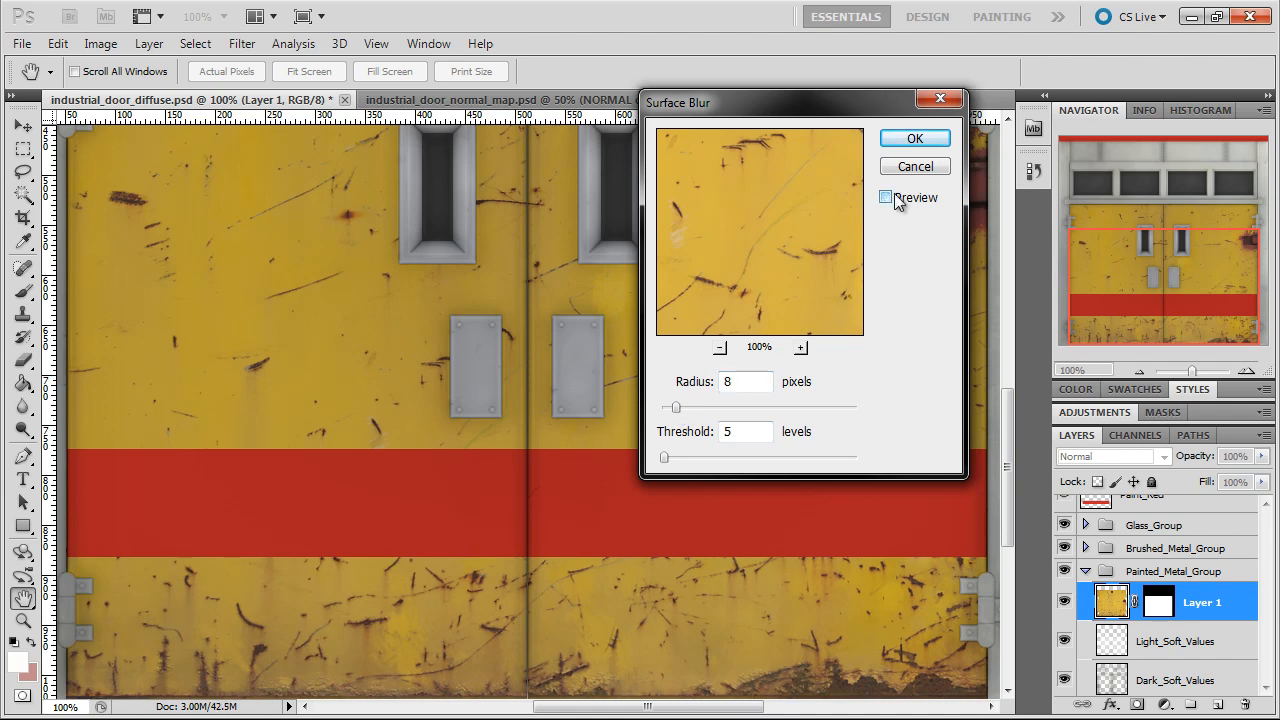
pyautogui.click(906, 142)
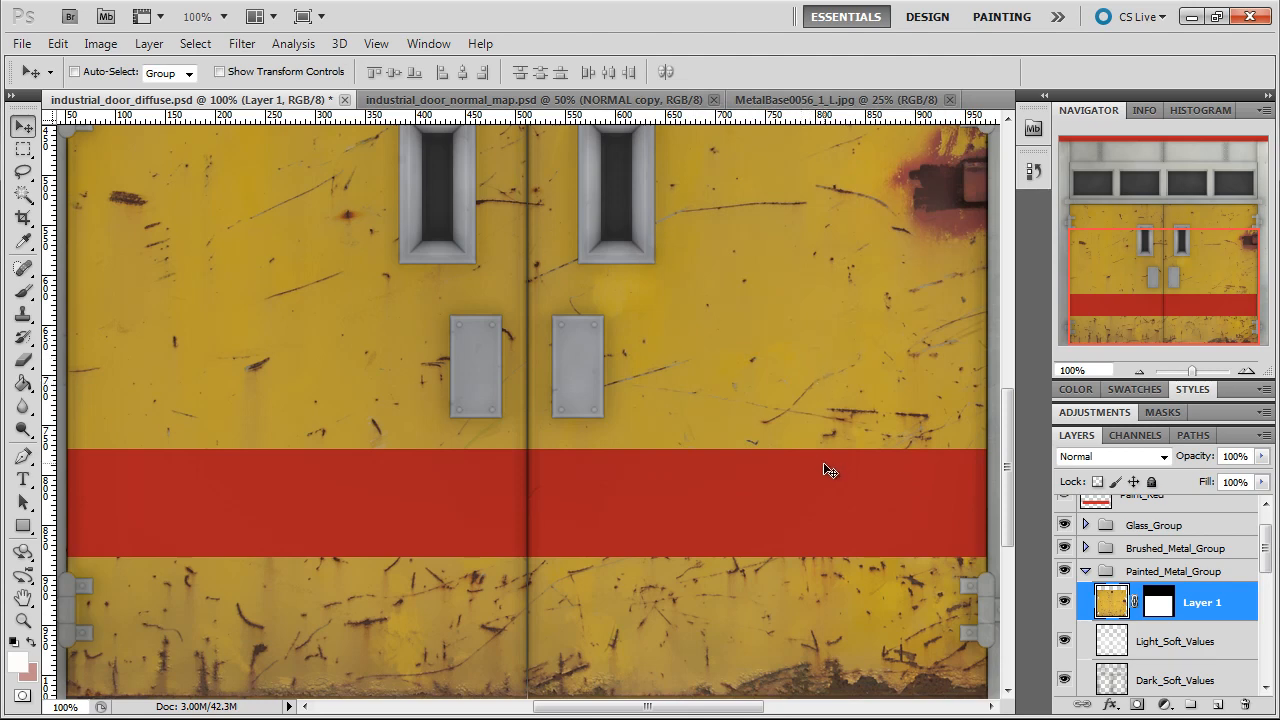
# In Layer 1's blending options, hide the light paint by splitting the Blend If Gray white slider for This Layer to 96 / 145
pyautogui.scroll(5, 818, 455)
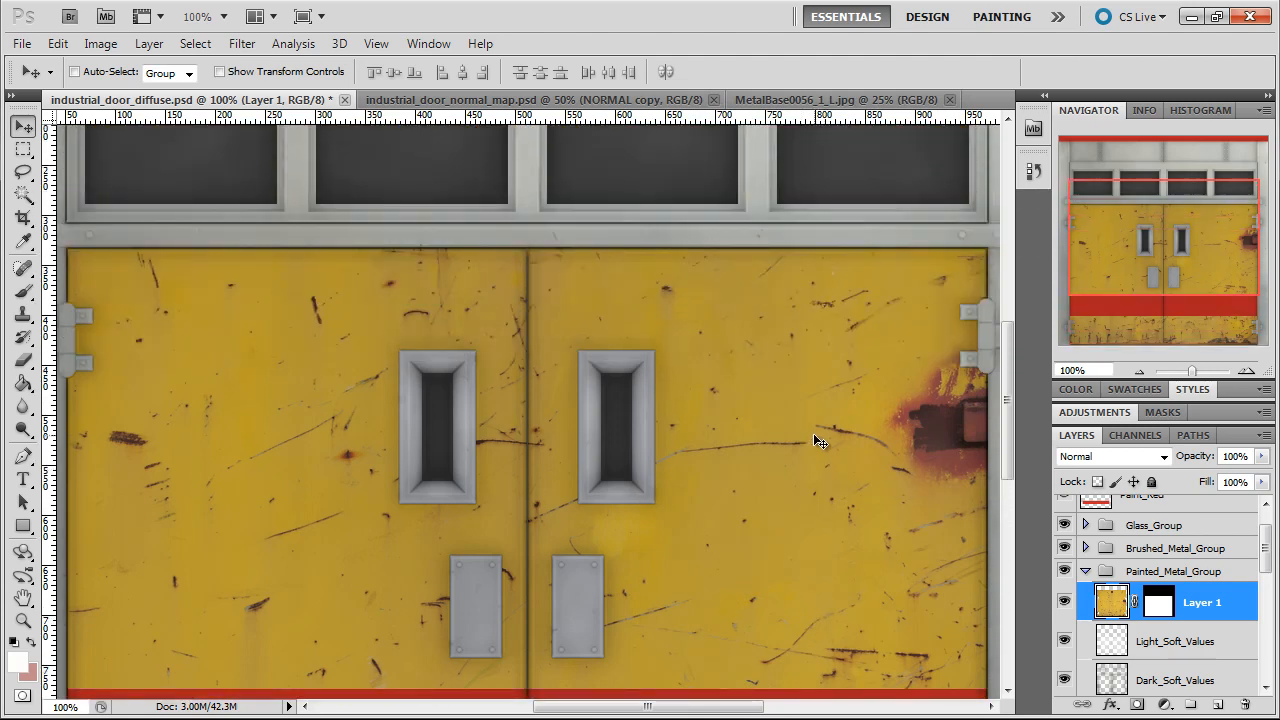
pyautogui.scroll(-6, 818, 440)
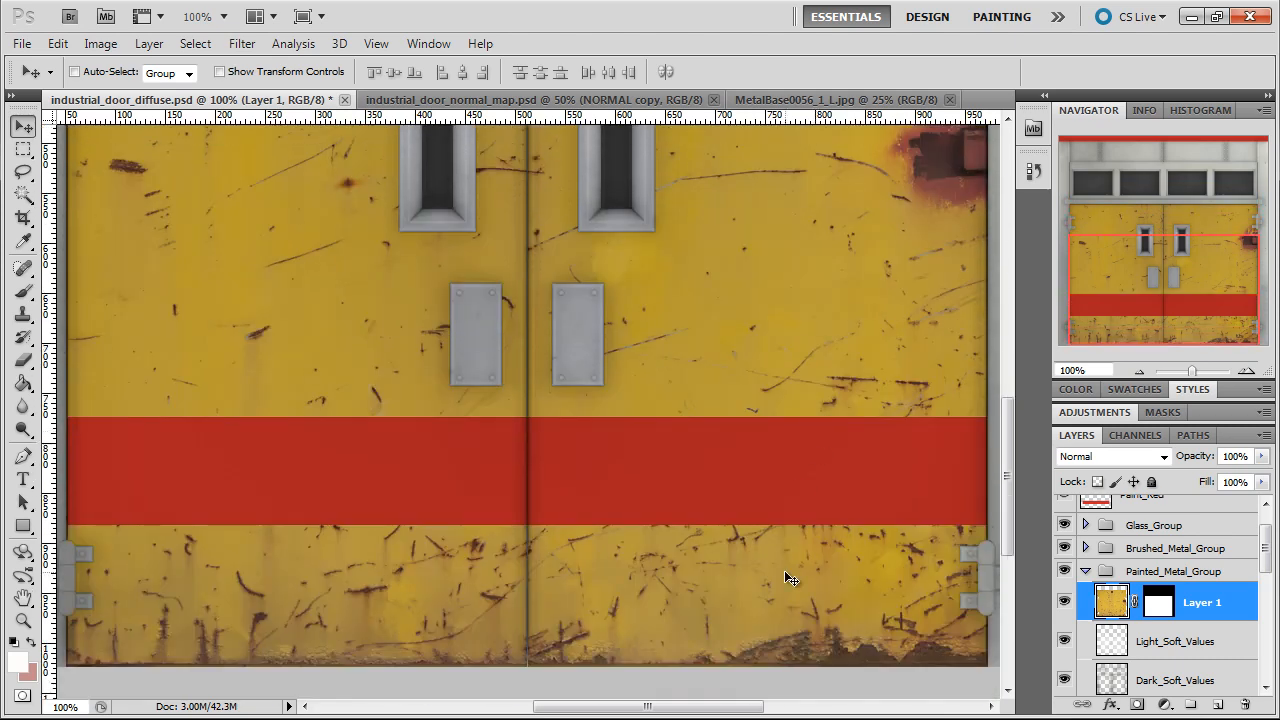
pyautogui.hotkey('ctrl', 's')
pyautogui.rightClick(1107, 609)
pyautogui.click(1075, 314)
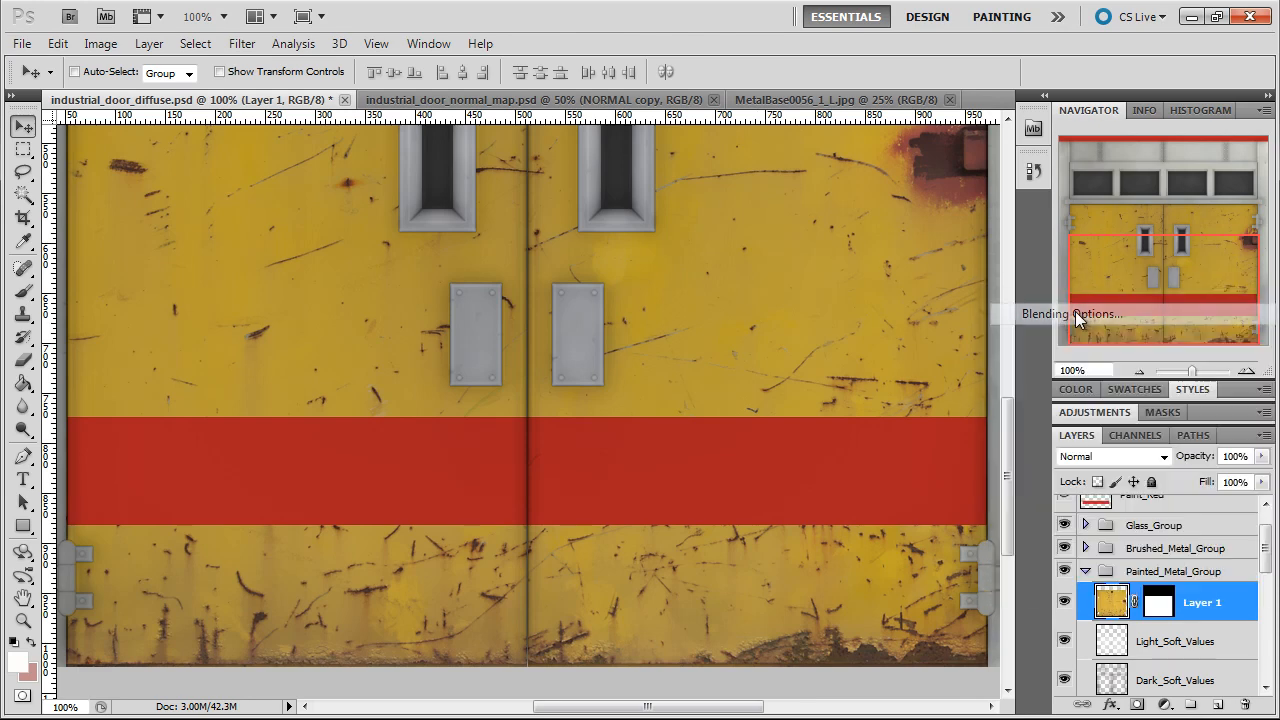
pyautogui.moveTo(846, 63); pyautogui.dragTo(687, 55)
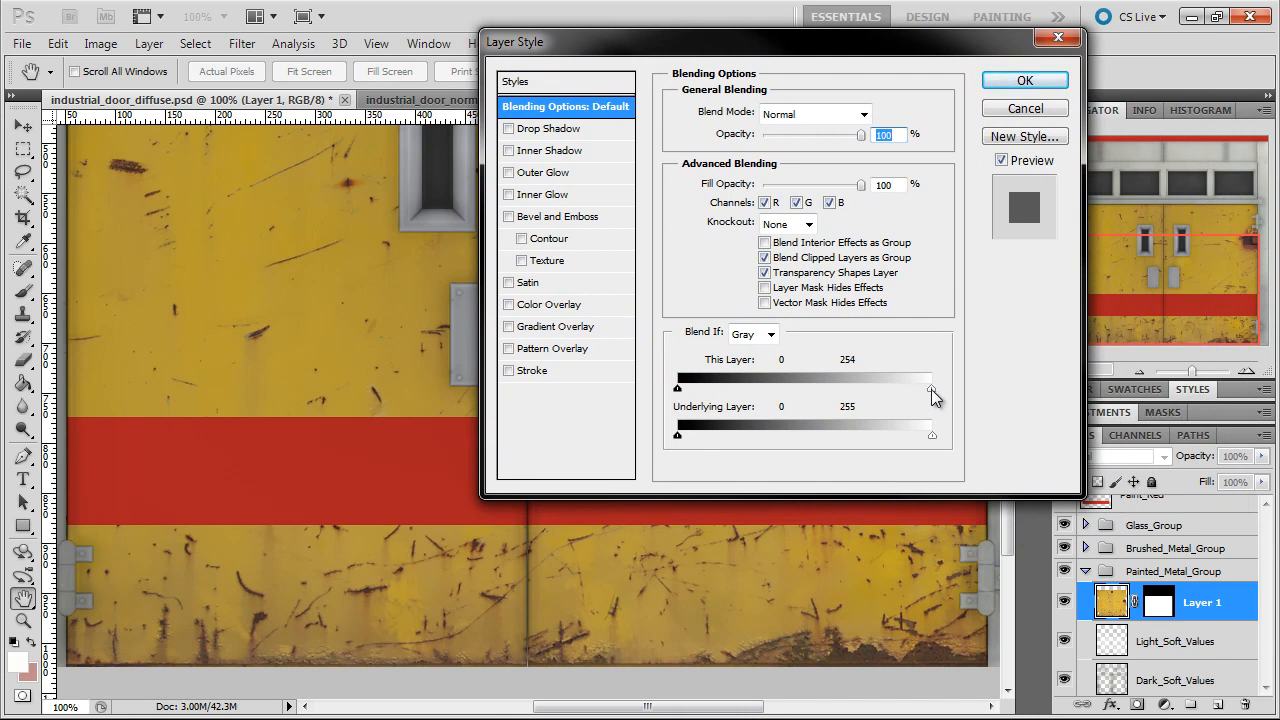
pyautogui.moveTo(917, 387); pyautogui.dragTo(816, 394)
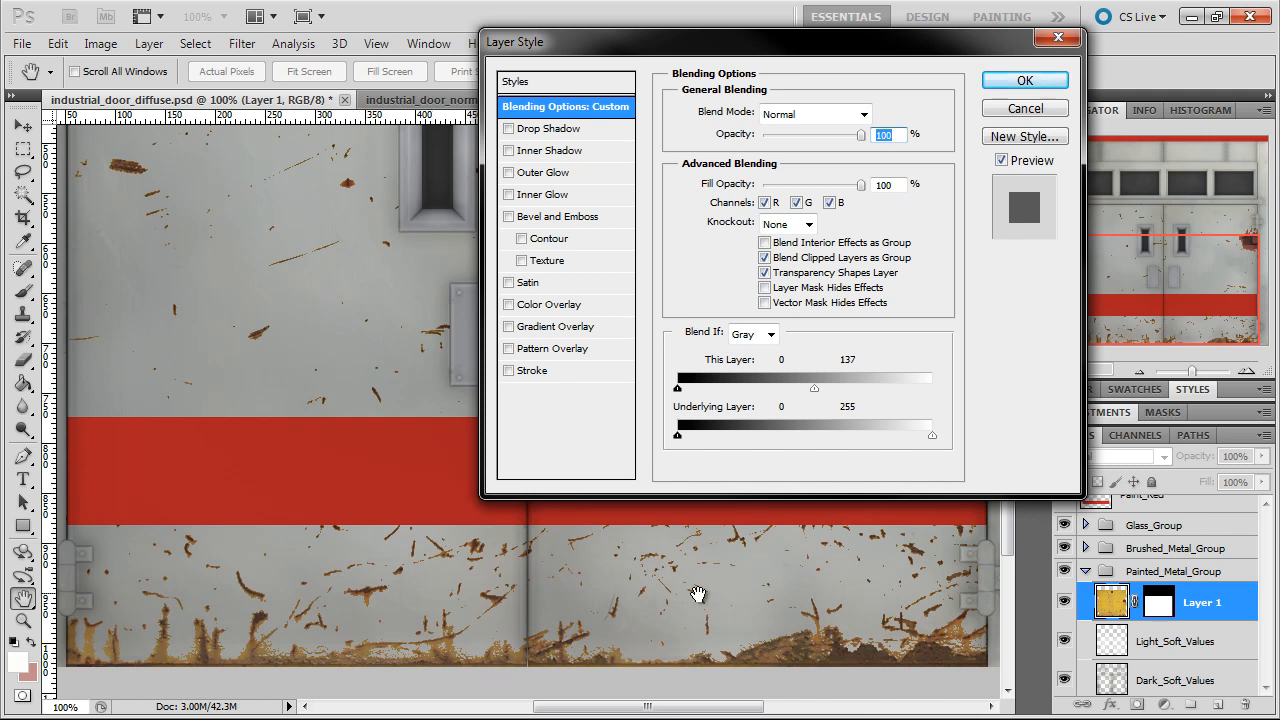
pyautogui.moveTo(812, 389); pyautogui.dragTo(803, 390)
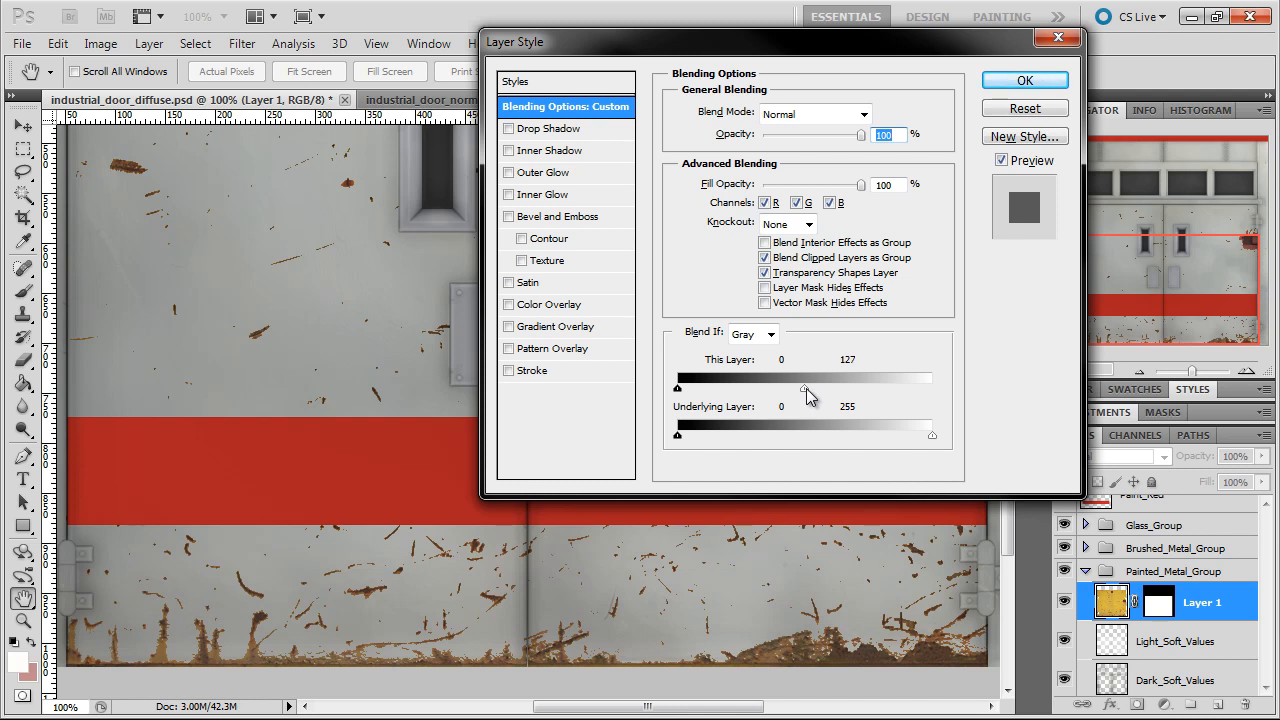
pyautogui.moveTo(815, 396); pyautogui.dragTo(832, 397)
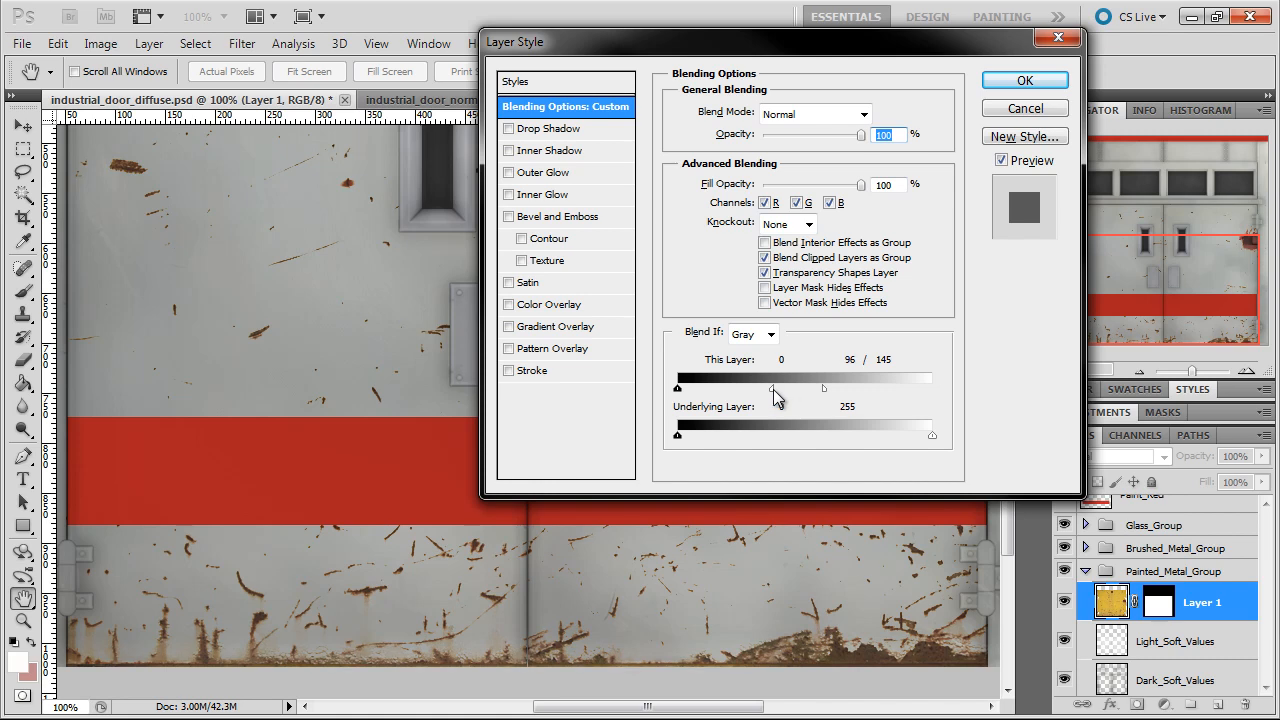
pyautogui.click(1017, 80)
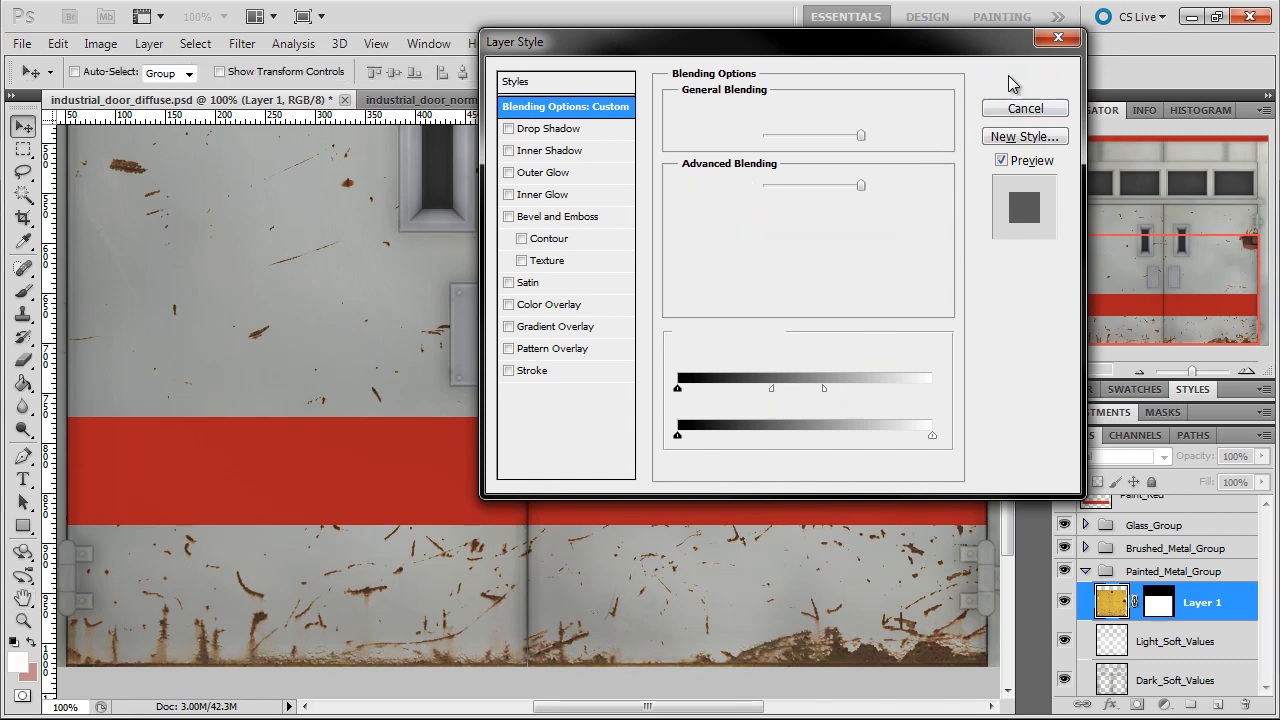
# Paint black on Layer 1's mask with a 50 px brush to hide the scratch crossing the door seam beside the windows
pyautogui.moveTo(1166, 286); pyautogui.dragTo(1166, 231)
pyautogui.click(1137, 367)
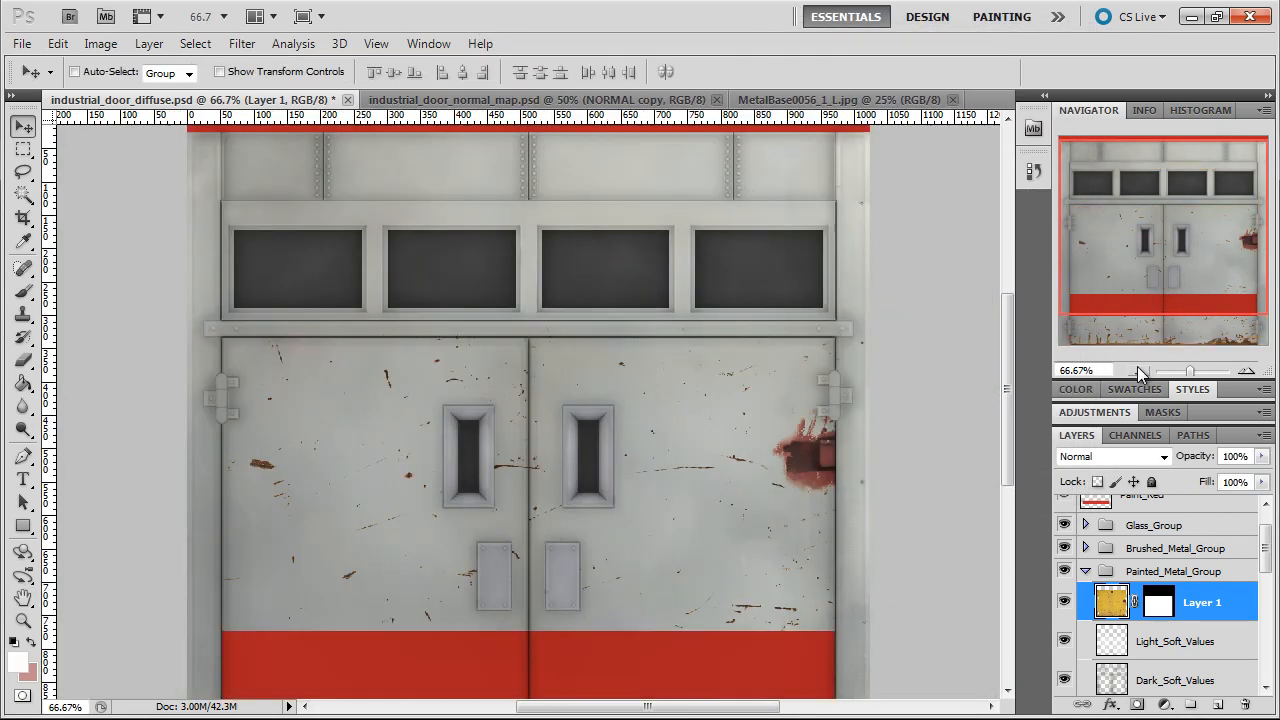
pyautogui.click(1133, 367)
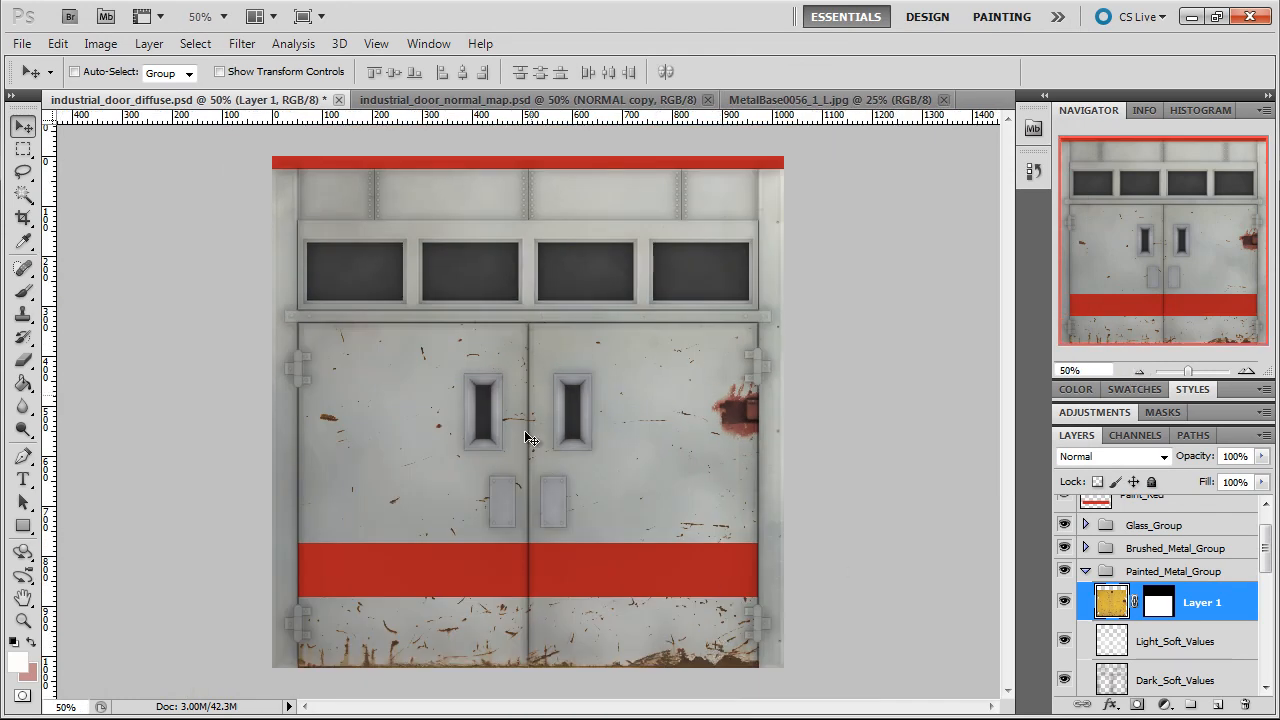
pyautogui.click(1246, 370)
pyautogui.click(1246, 370)
pyautogui.moveTo(1130, 232); pyautogui.dragTo(1148, 255)
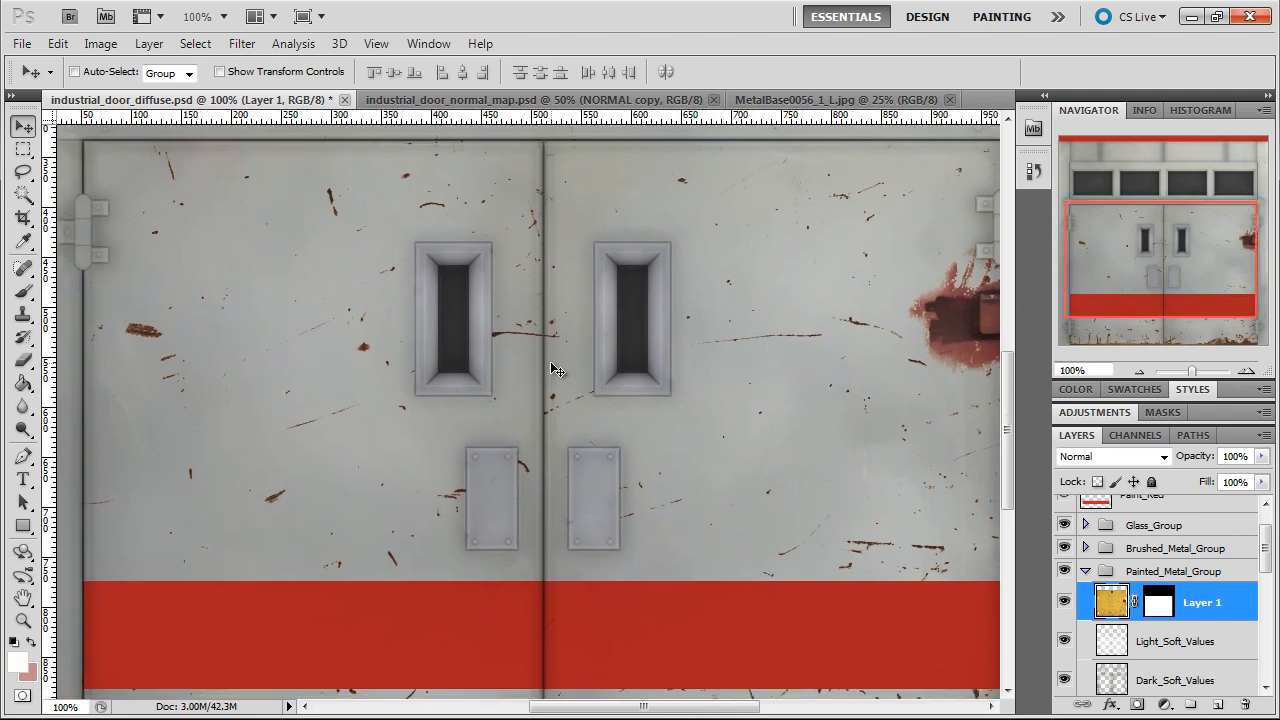
pyautogui.click(1158, 603)
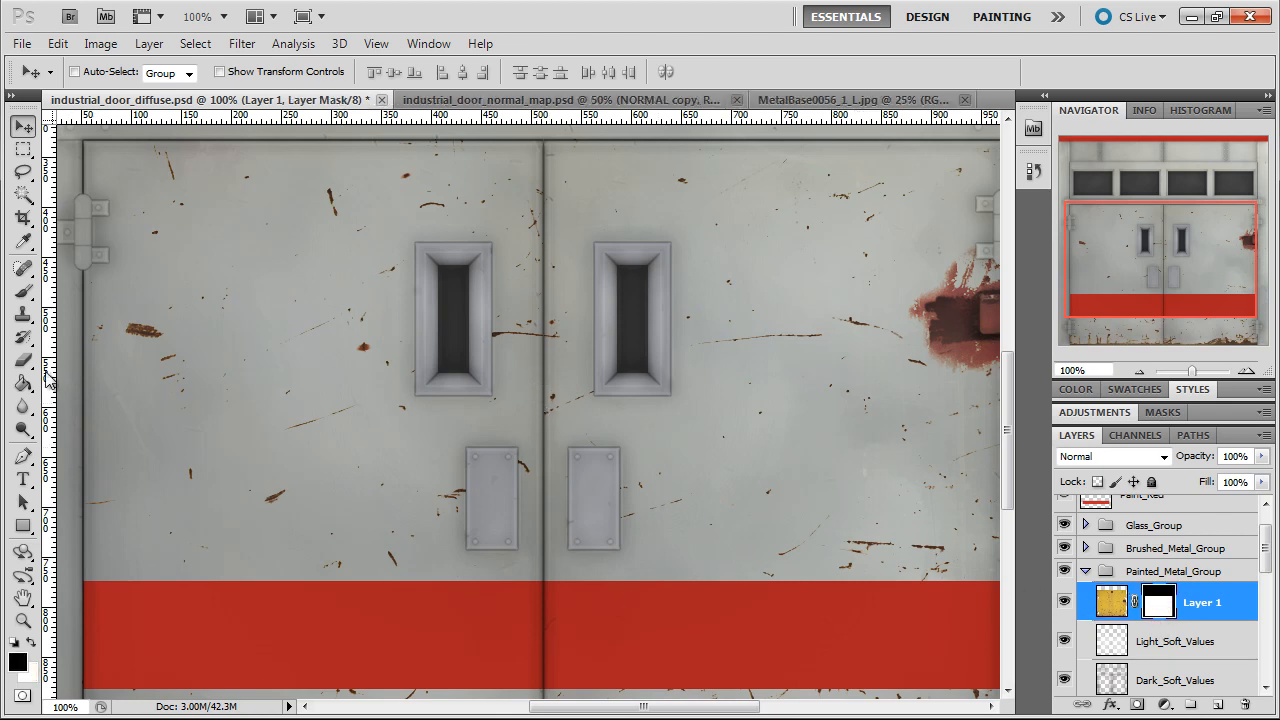
pyautogui.click(24, 291)
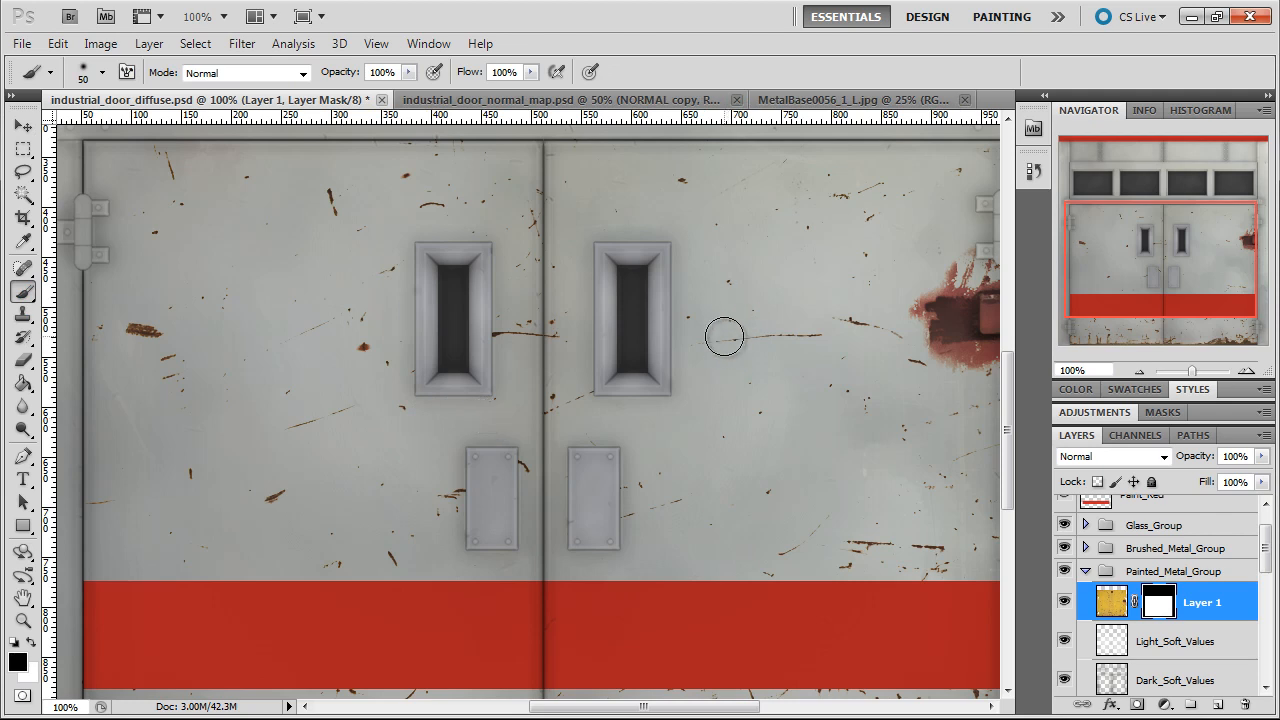
pyautogui.moveTo(557, 365); pyautogui.dragTo(566, 287)
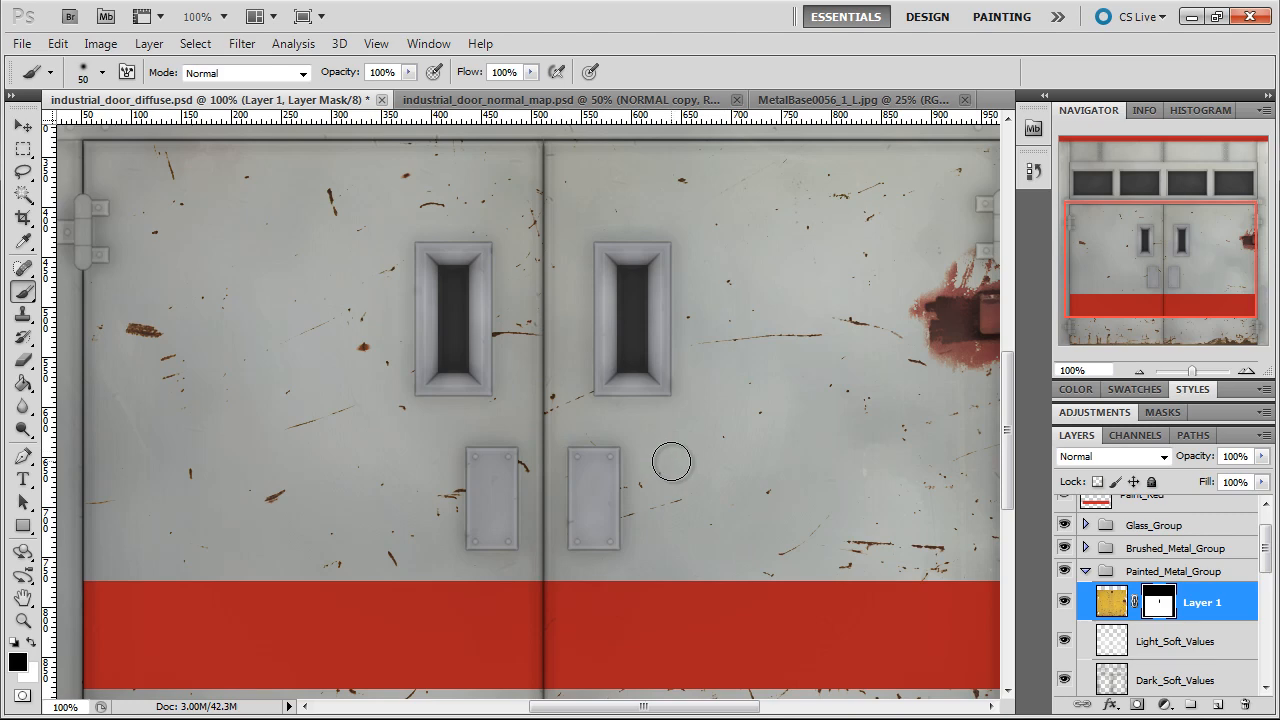
# Mask out some of the scratches on the left door below the red stripe with the black brush
pyautogui.moveTo(545, 564)
pyautogui.mouseDown()
pyautogui.moveTo(554, 394)
pyautogui.moveTo(560, 414)
pyautogui.mouseUp()
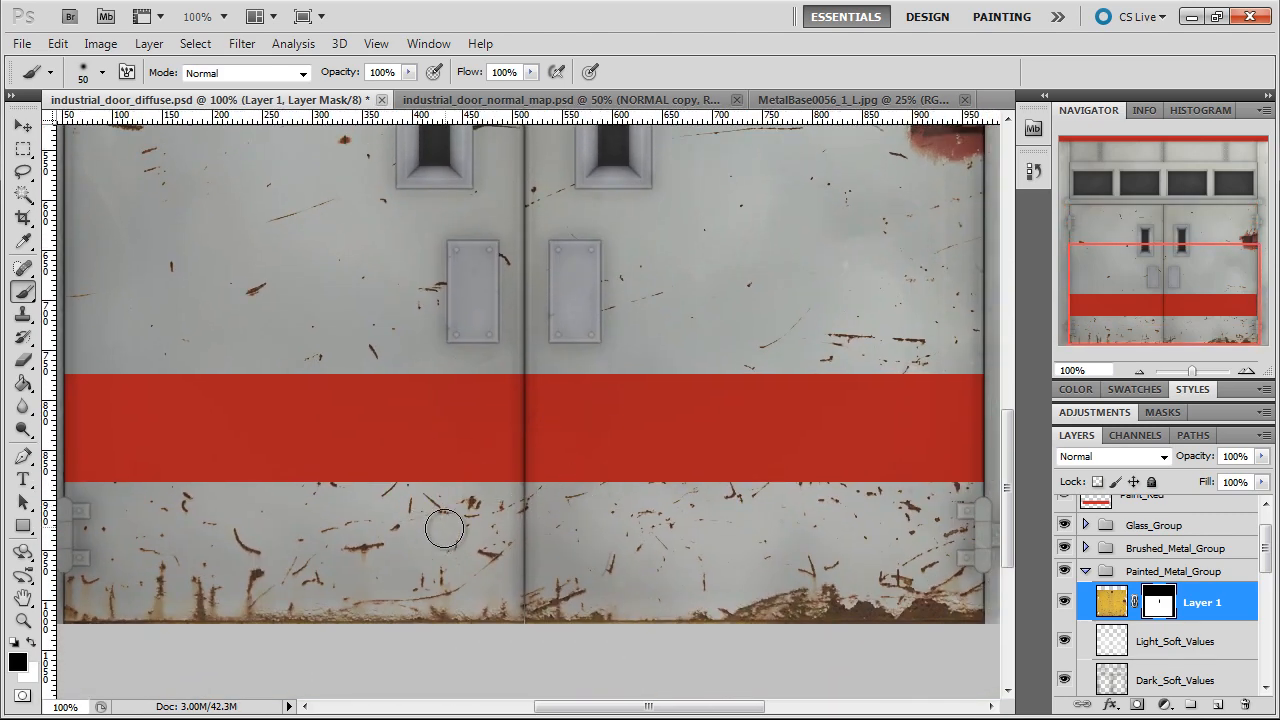
pyautogui.moveTo(448, 531)
pyautogui.mouseDown()
pyautogui.moveTo(433, 495)
pyautogui.moveTo(484, 516)
pyautogui.moveTo(429, 487)
pyautogui.moveTo(445, 518)
pyautogui.moveTo(401, 527)
pyautogui.moveTo(411, 511)
pyautogui.moveTo(388, 534)
pyautogui.moveTo(377, 524)
pyautogui.moveTo(388, 518)
pyautogui.moveTo(391, 537)
pyautogui.moveTo(331, 545)
pyautogui.mouseUp()
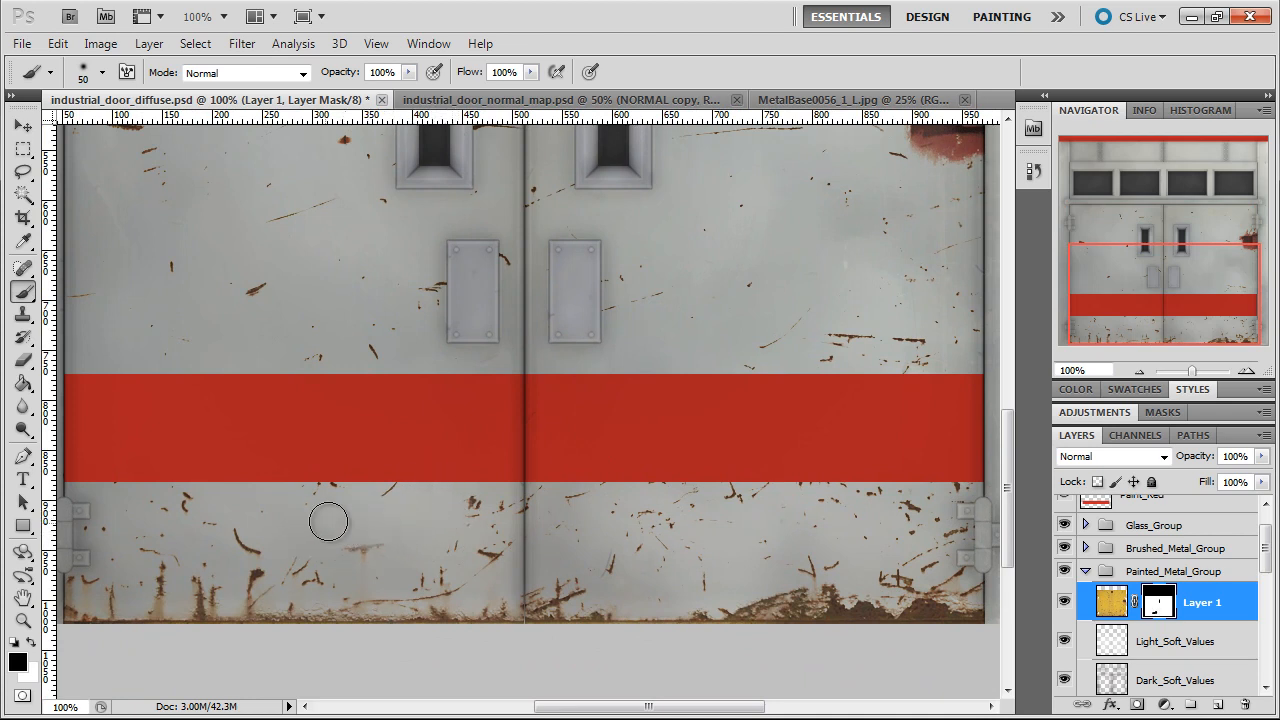
pyautogui.moveTo(201, 506)
pyautogui.mouseDown()
pyautogui.moveTo(186, 497)
pyautogui.moveTo(123, 536)
pyautogui.moveTo(146, 526)
pyautogui.mouseUp()
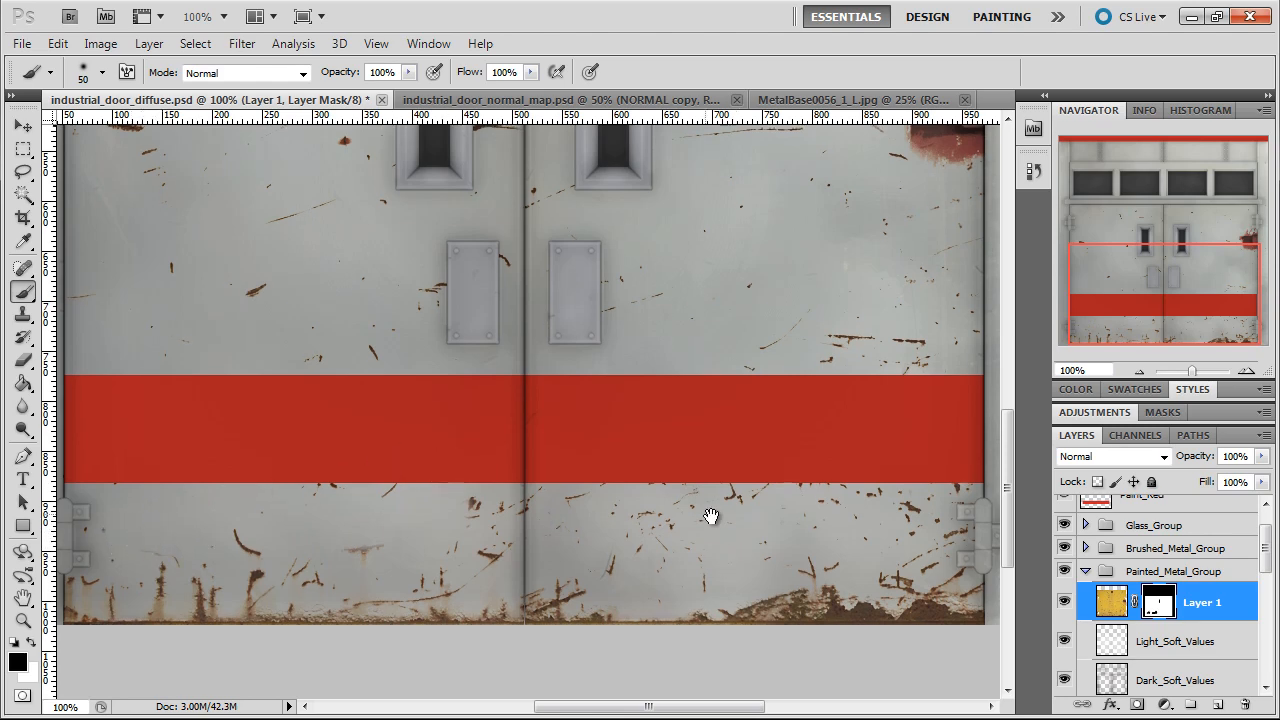
# Mask out the large red rust patch beneath the right door's upper hinge
pyautogui.moveTo(711, 517); pyautogui.dragTo(531, 591)
pyautogui.moveTo(729, 394); pyautogui.dragTo(728, 529)
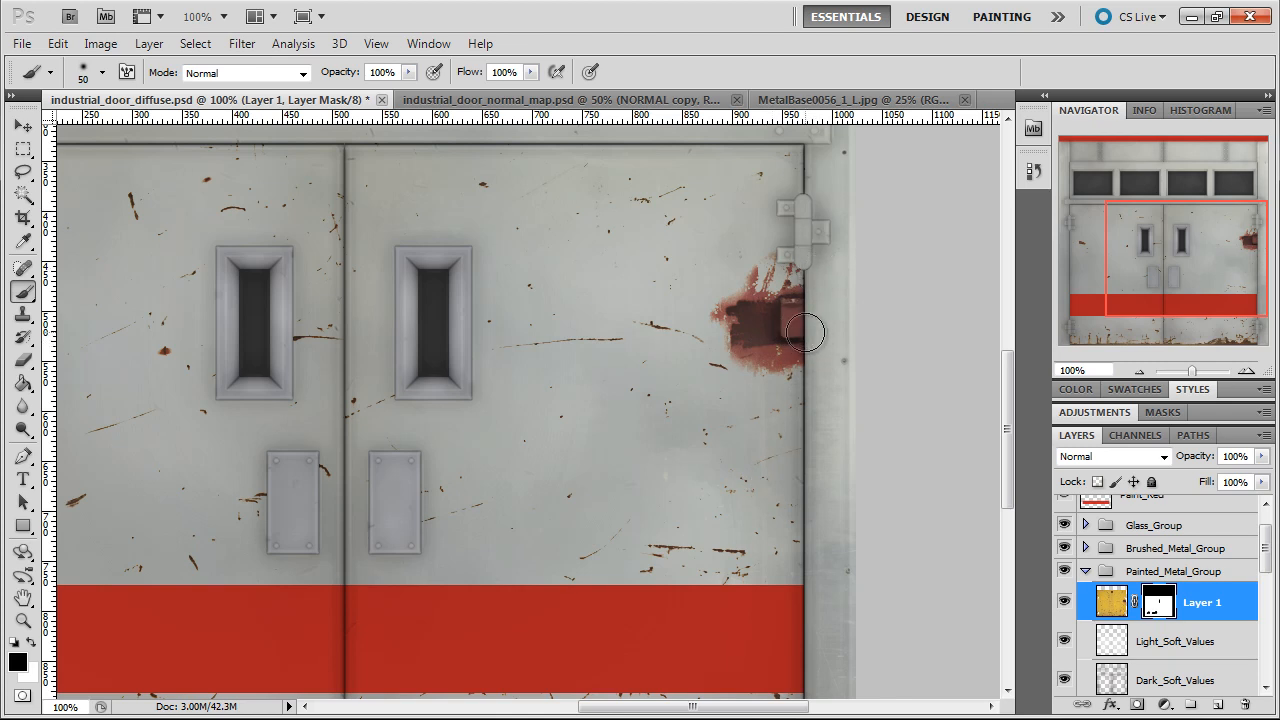
pyautogui.moveTo(790, 345)
pyautogui.mouseDown()
pyautogui.moveTo(787, 283)
pyautogui.moveTo(782, 324)
pyautogui.moveTo(737, 282)
pyautogui.moveTo(758, 280)
pyautogui.moveTo(726, 322)
pyautogui.moveTo(801, 366)
pyautogui.moveTo(770, 377)
pyautogui.moveTo(734, 300)
pyautogui.moveTo(779, 362)
pyautogui.moveTo(781, 347)
pyautogui.moveTo(729, 326)
pyautogui.moveTo(793, 336)
pyautogui.moveTo(791, 401)
pyautogui.mouseUp()
# Check the remaining scratches and rust across both doors up close and over the whole door texture
pyautogui.moveTo(757, 477)
pyautogui.mouseDown()
pyautogui.moveTo(803, 357)
pyautogui.moveTo(937, 309)
pyautogui.moveTo(840, 323)
pyautogui.moveTo(837, 303)
pyautogui.moveTo(854, 299)
pyautogui.mouseUp()
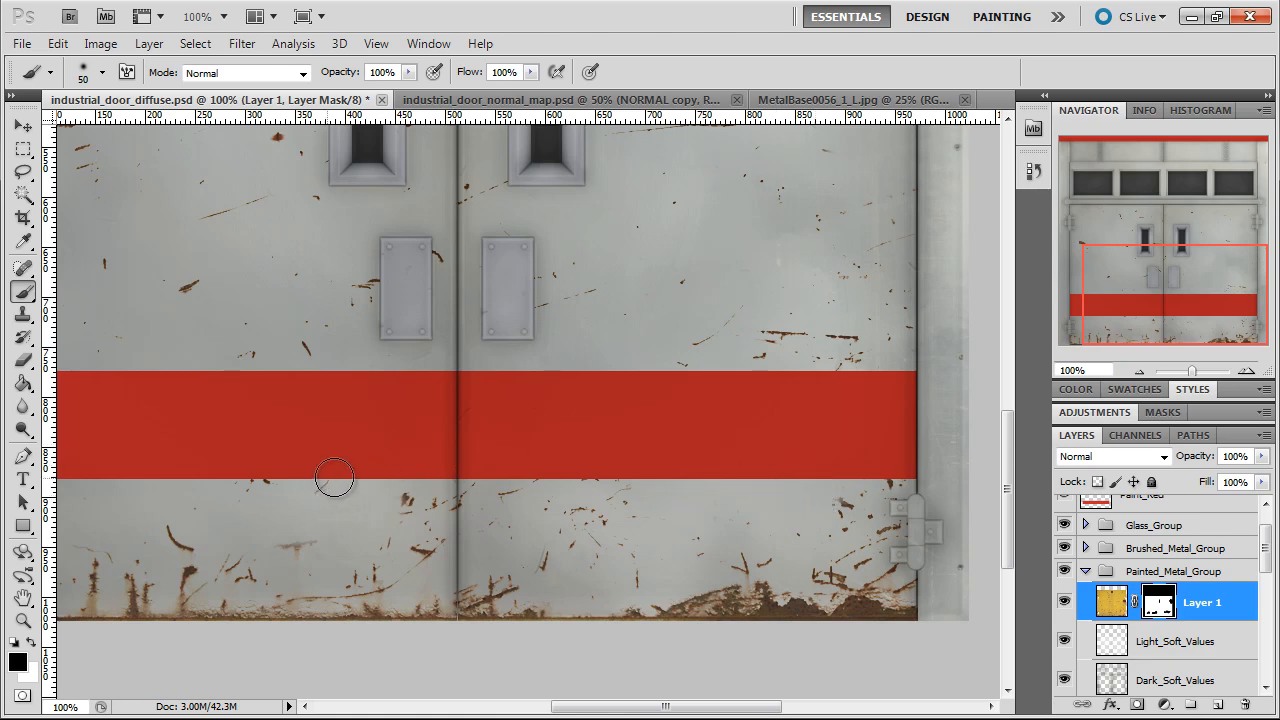
pyautogui.moveTo(394, 369); pyautogui.dragTo(465, 420)
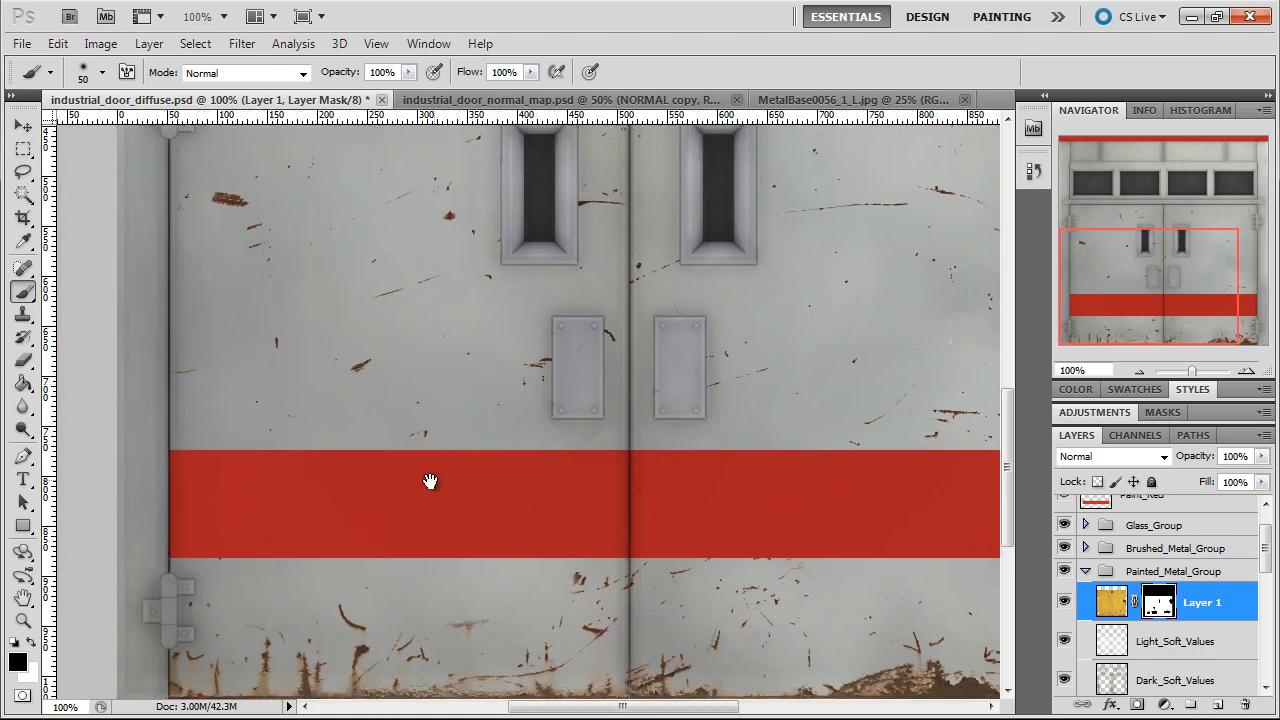
pyautogui.moveTo(429, 480); pyautogui.dragTo(601, 635)
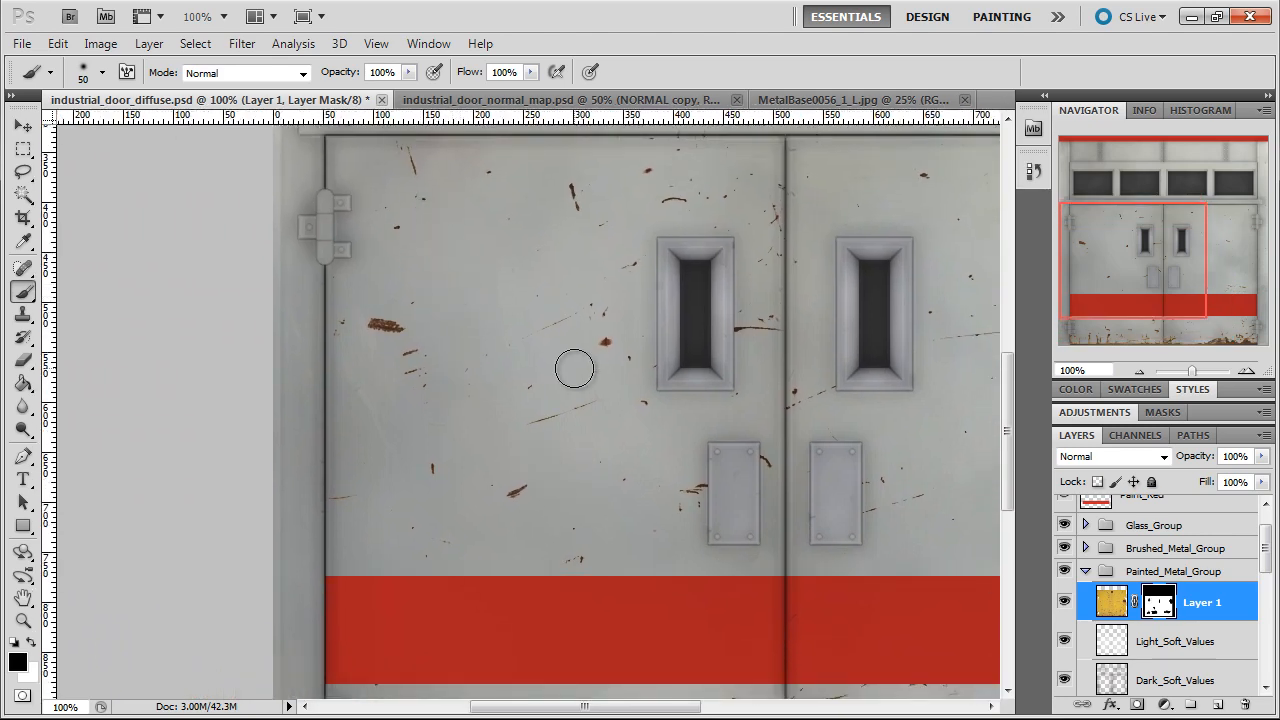
pyautogui.moveTo(673, 391); pyautogui.dragTo(600, 429)
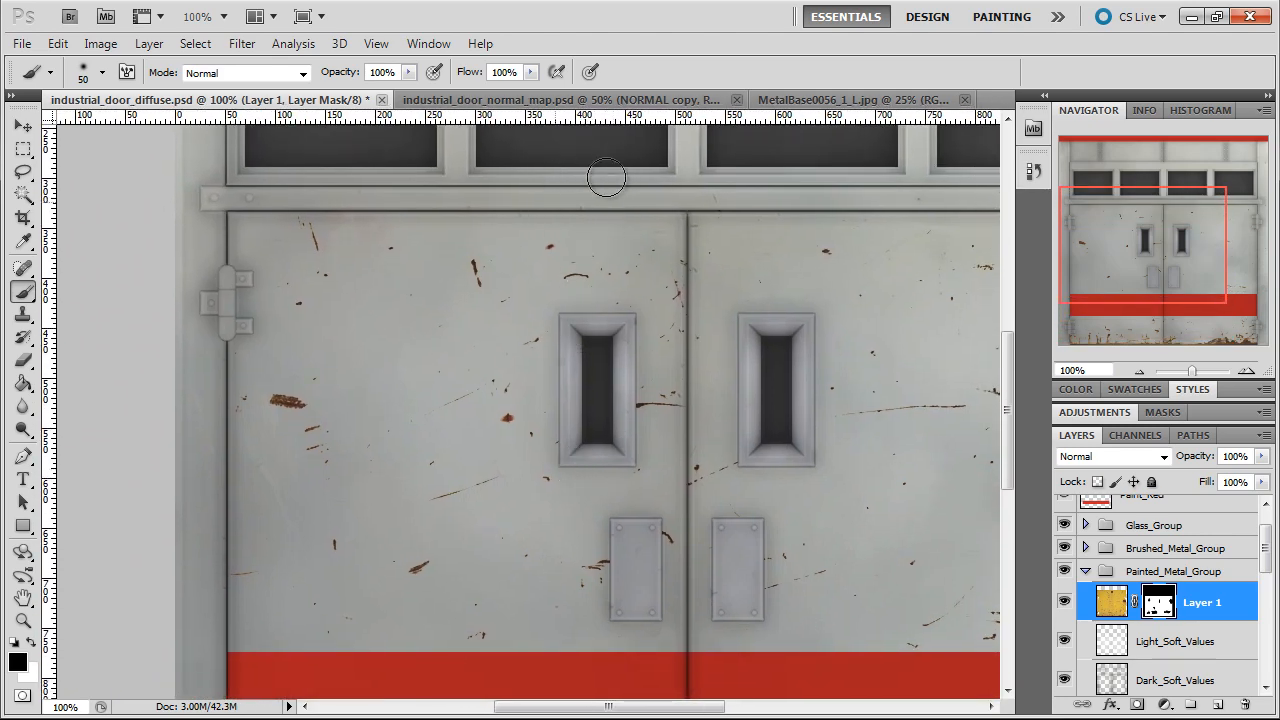
pyautogui.moveTo(771, 483); pyautogui.dragTo(457, 306)
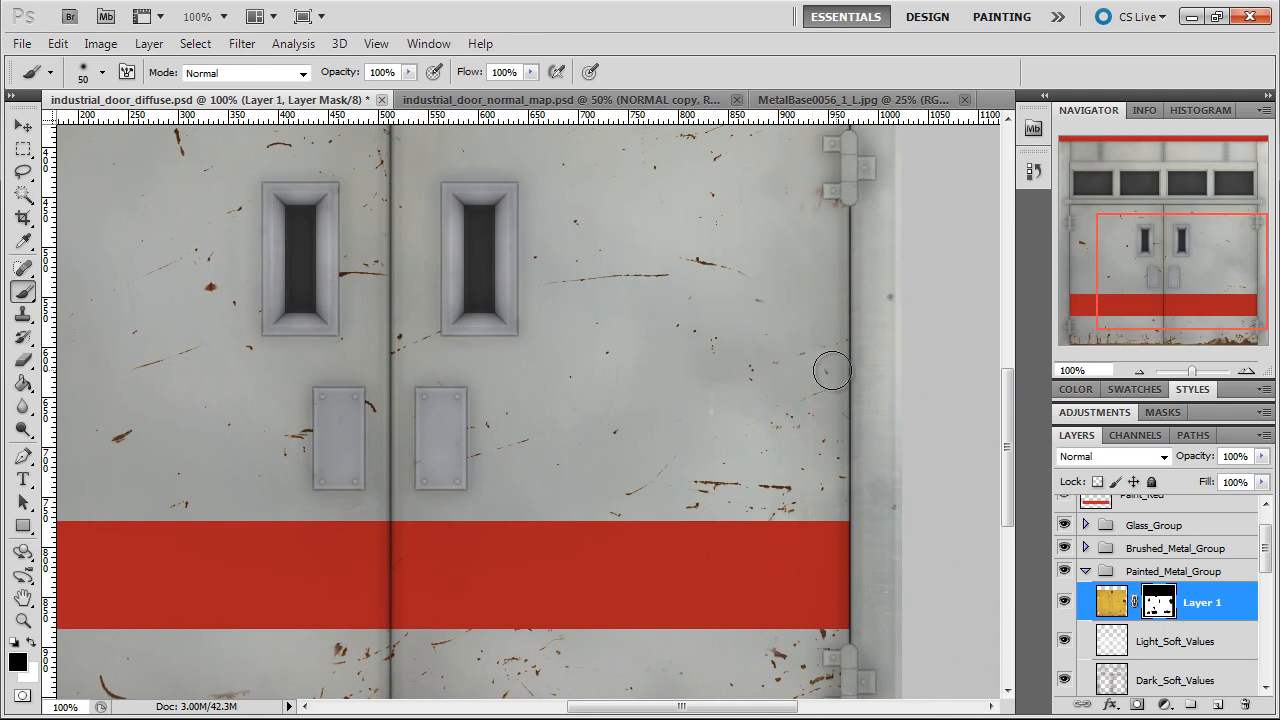
pyautogui.moveTo(771, 523); pyautogui.dragTo(848, 452)
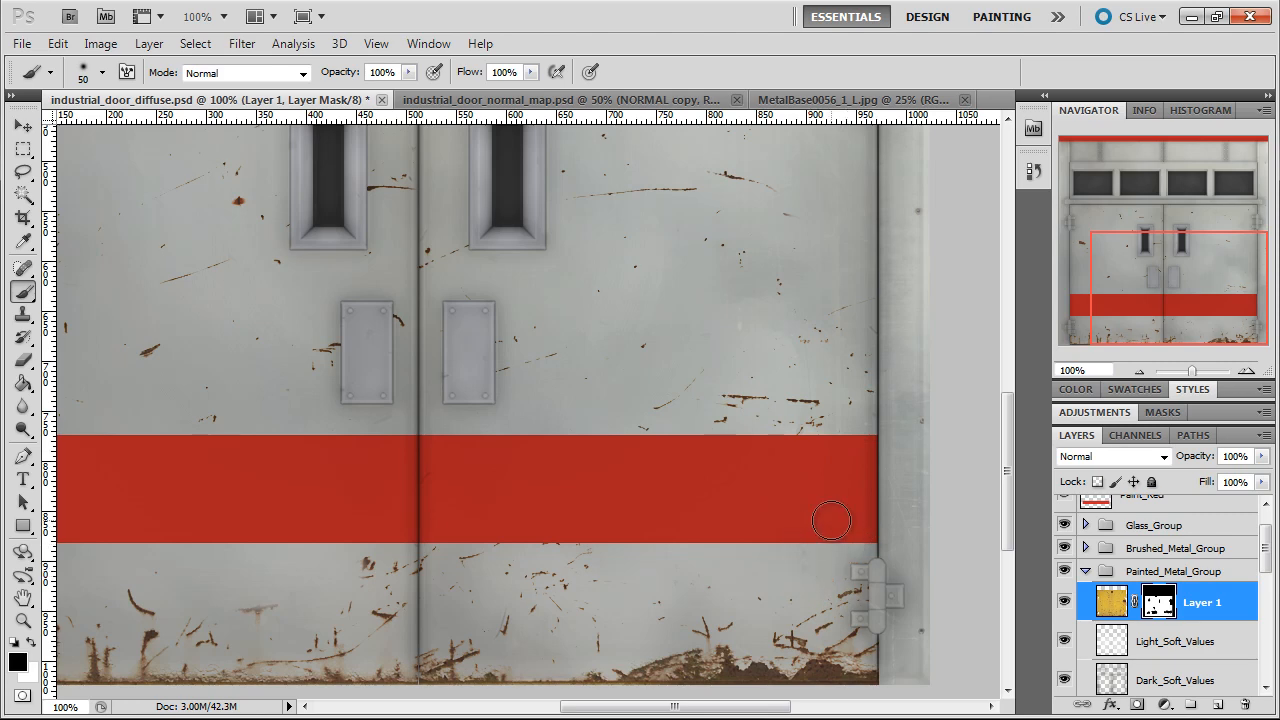
pyautogui.click(1138, 371)
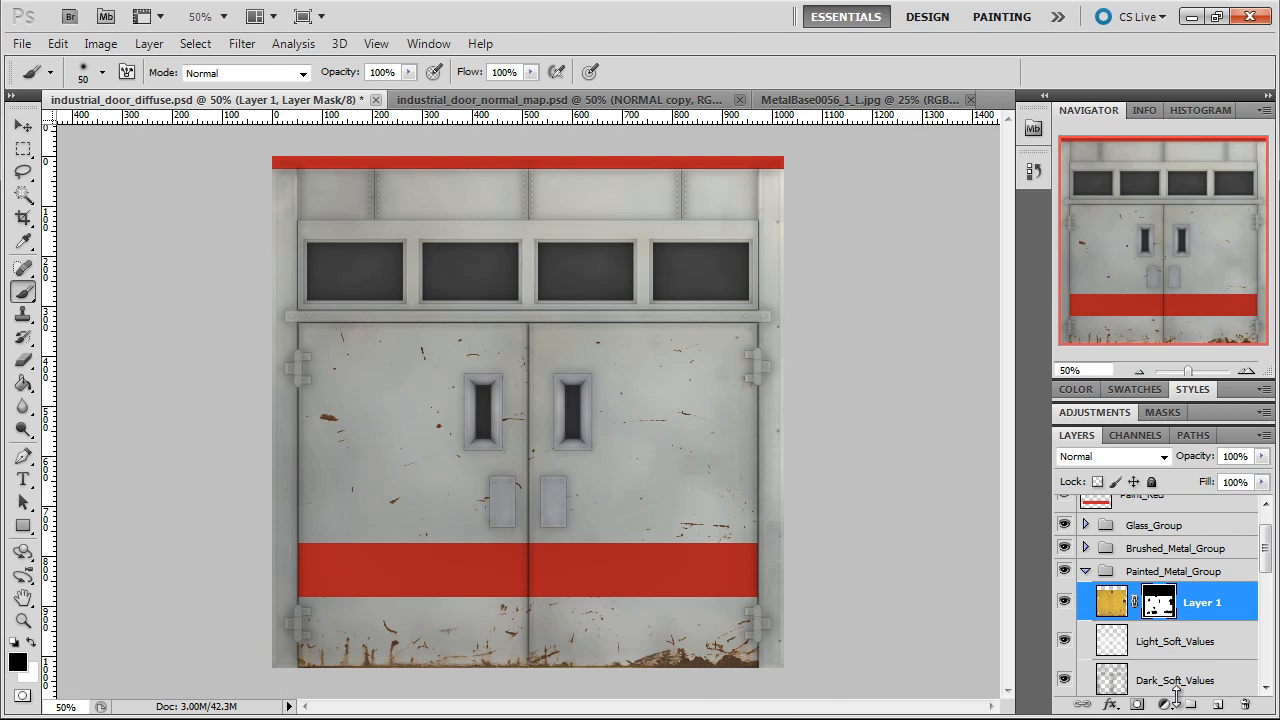
# Switch to the Textures folder, preview the rusty beam photo MetalBeams0039_2_M and open it in Photoshop
pyautogui.hotkey('alt', 'Tab')
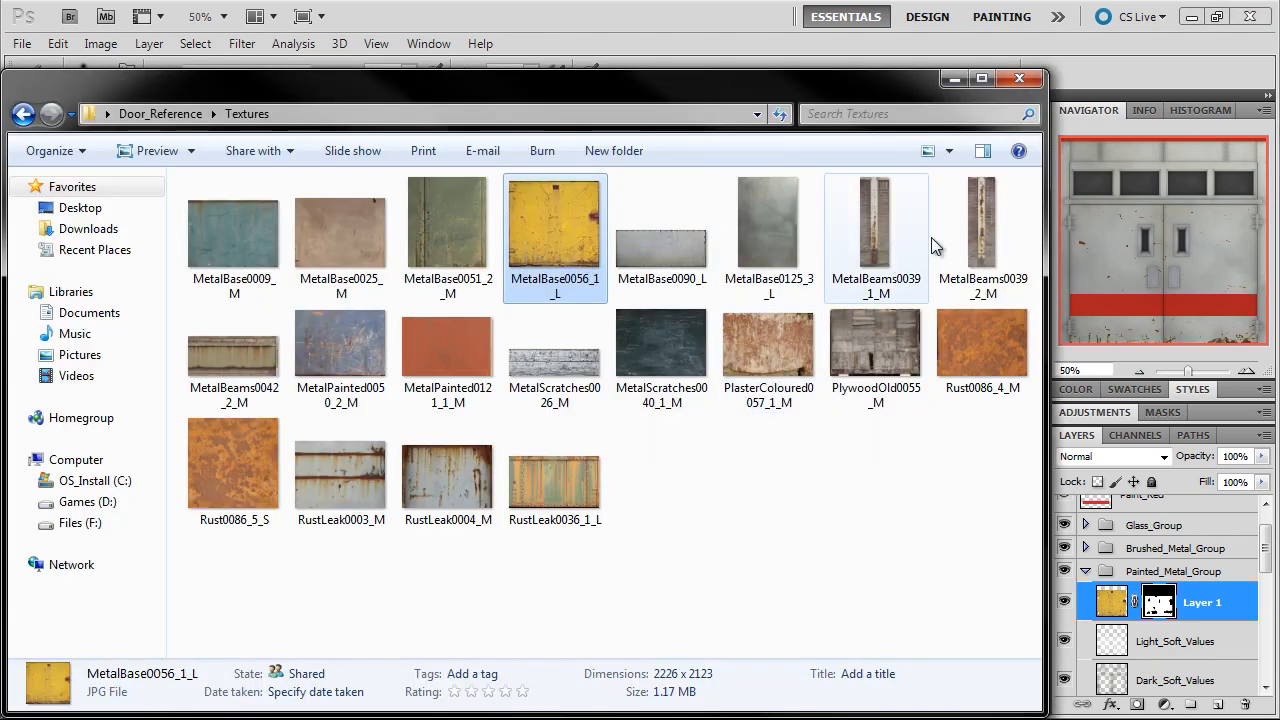
pyautogui.doubleClick(992, 236)
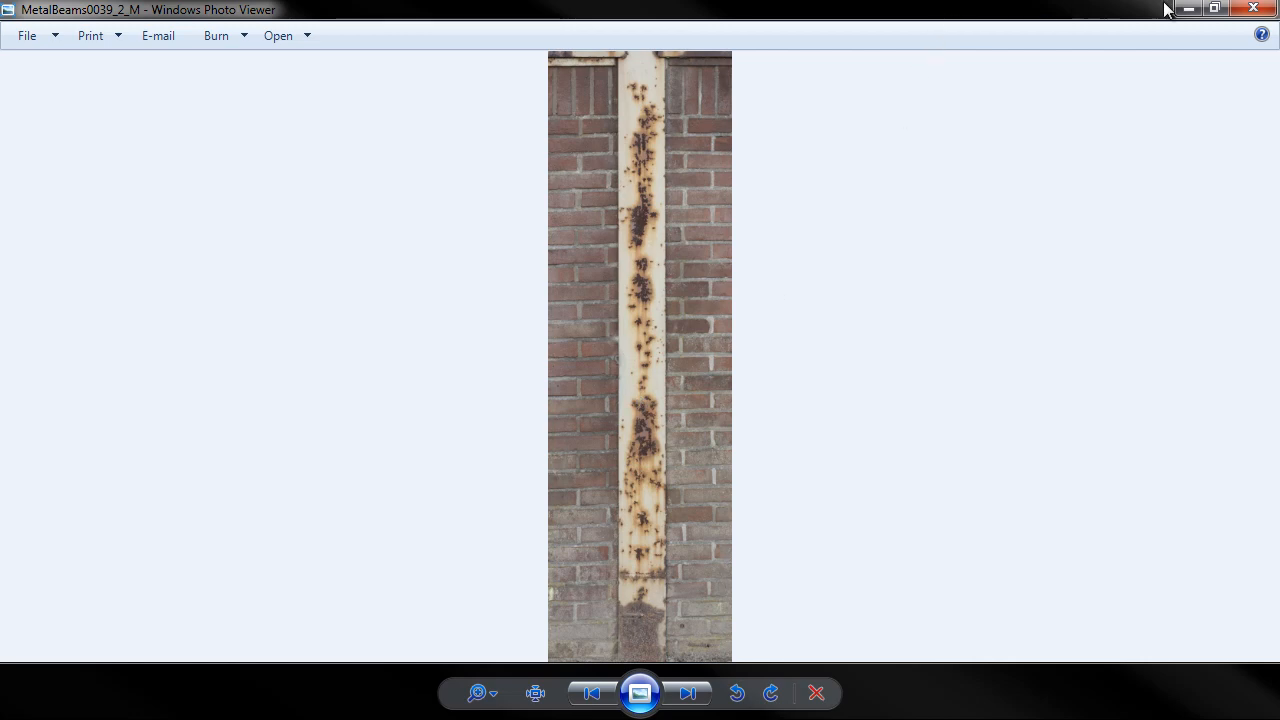
pyautogui.click(1253, 8)
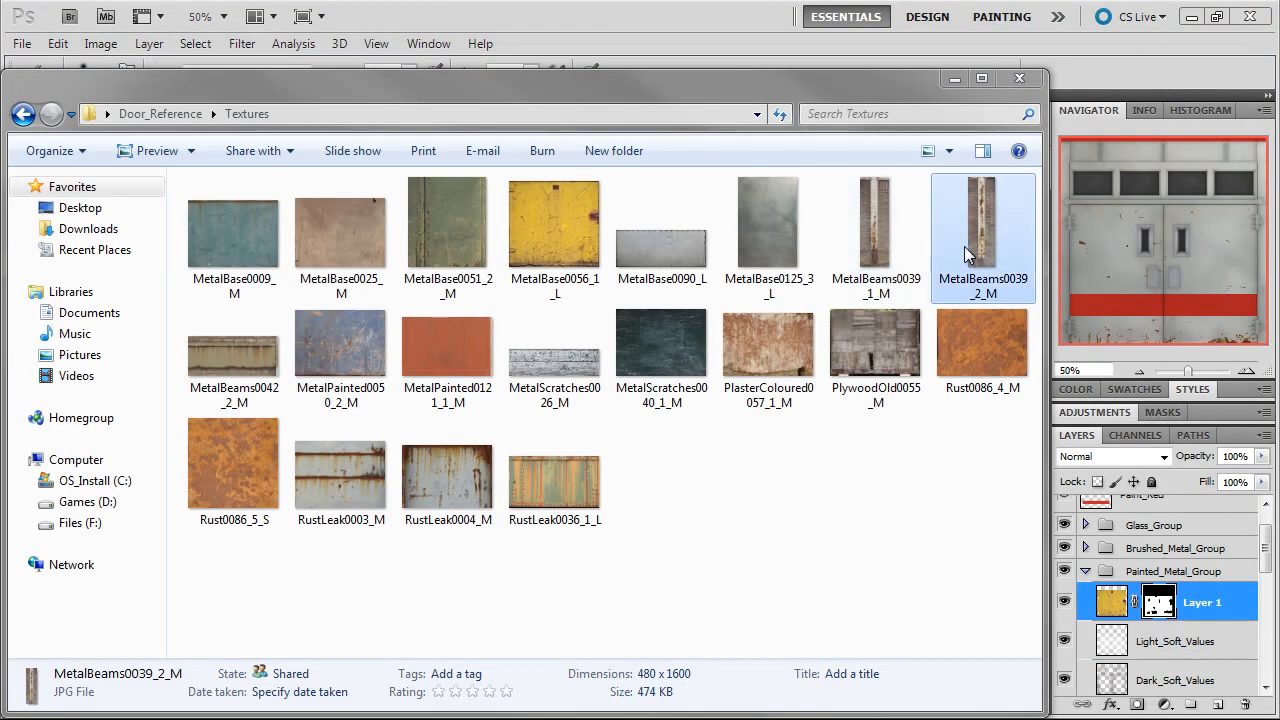
pyautogui.moveTo(964, 246); pyautogui.dragTo(1131, 190)
# Copy the entire beam photo into industrial_door_diffuse.psd above Layer 1 and place its rusty beam over the left door frame
pyautogui.hotkey('ctrl', 'a')
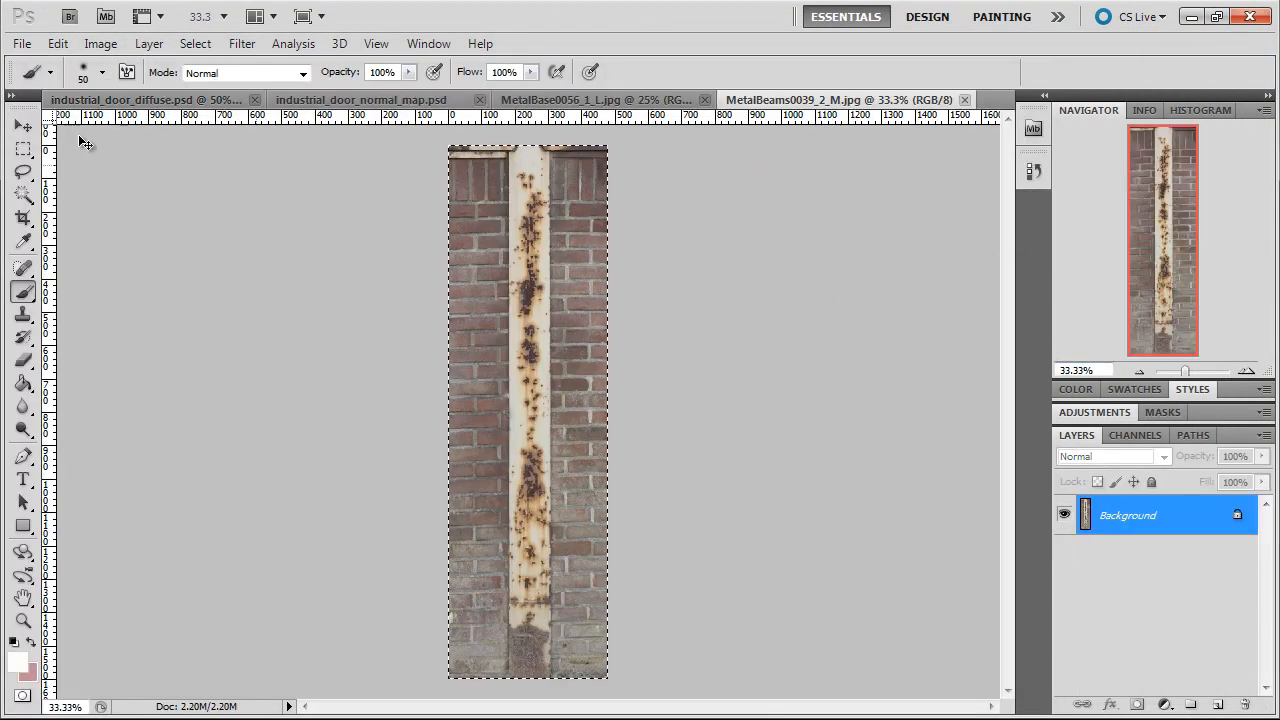
pyautogui.click(107, 98)
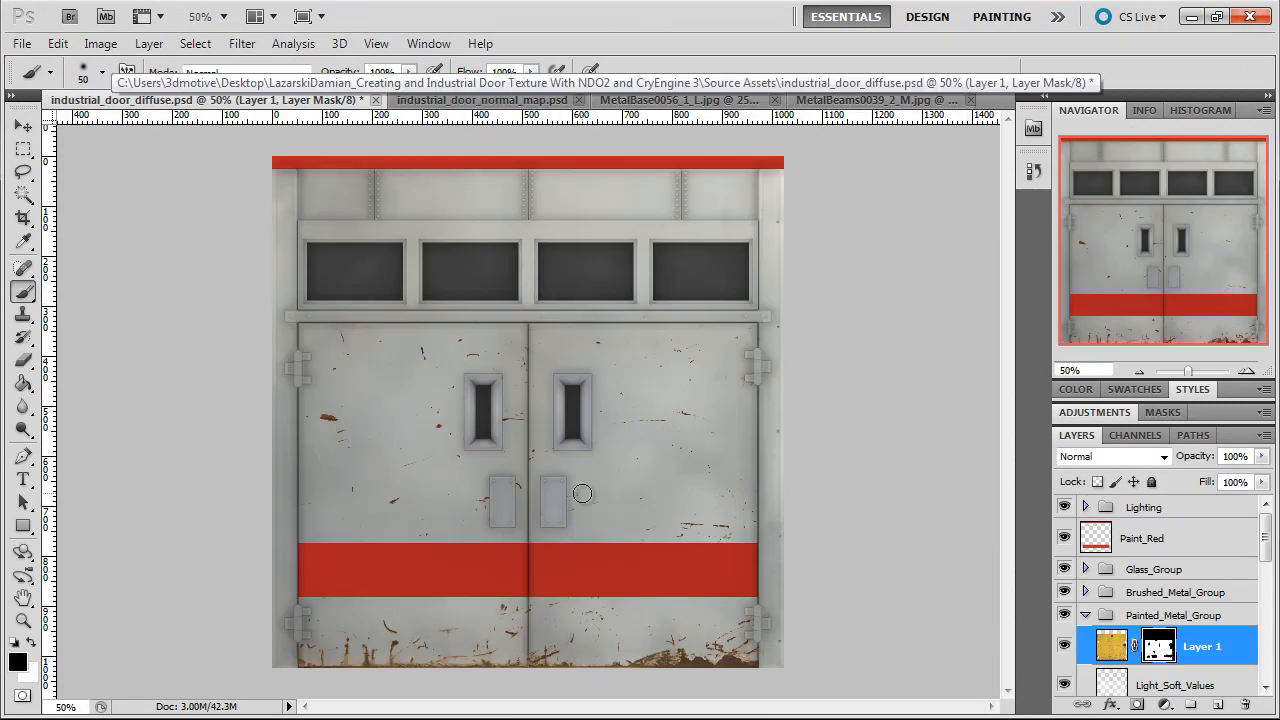
pyautogui.hotkey('ctrl', 'v')
pyautogui.press('v')
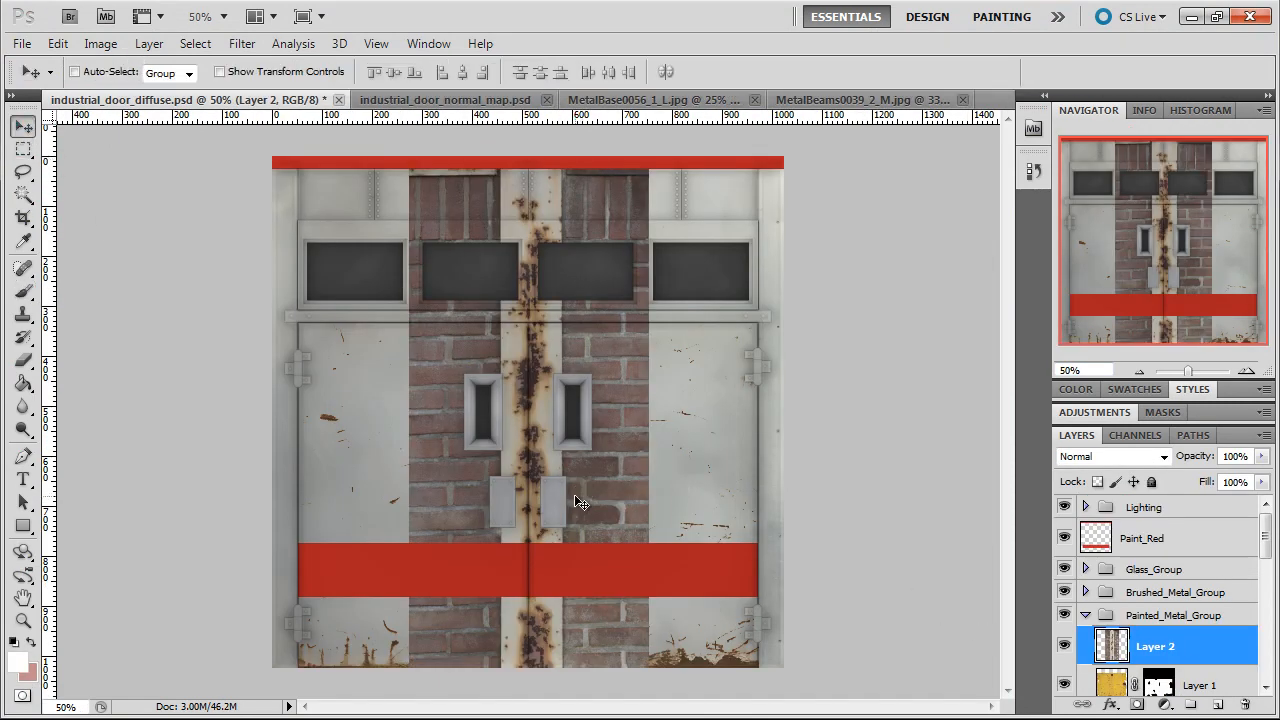
pyautogui.moveTo(575, 495); pyautogui.dragTo(334, 451)
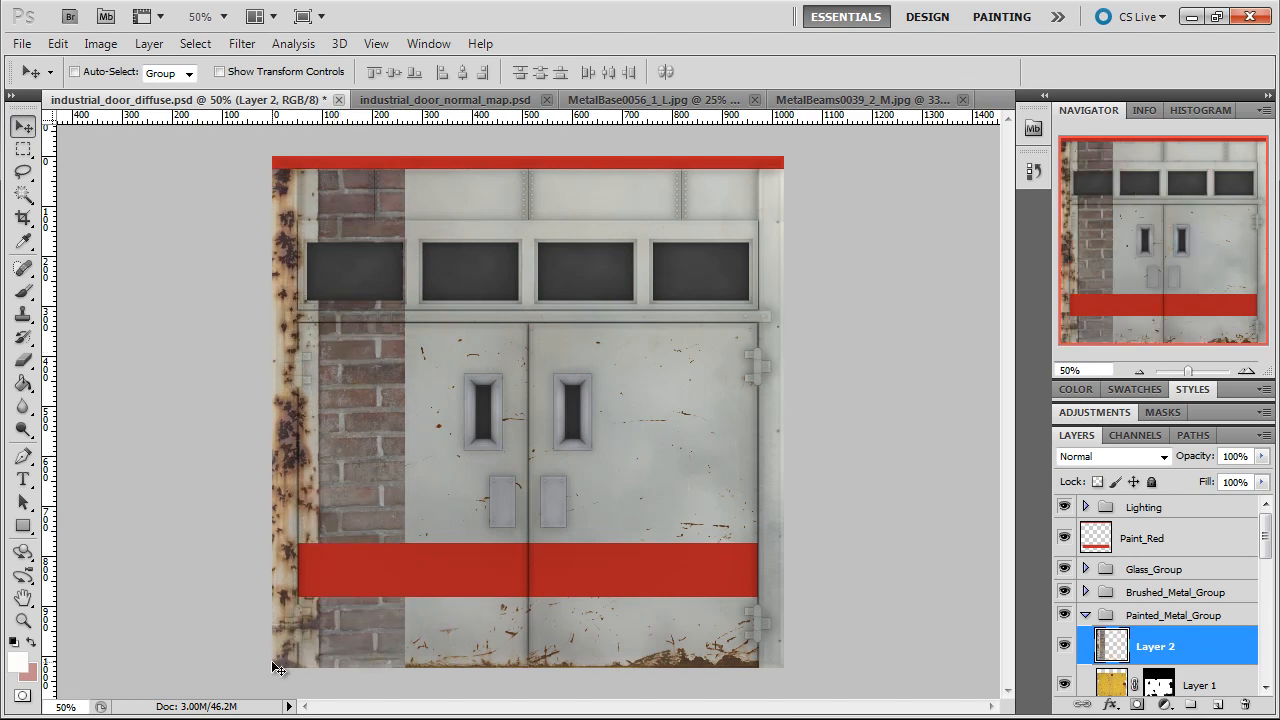
# Free Transform the pasted beam layer to 78.25% height so the rusty beam fits the left door frame
pyautogui.click(58, 43)
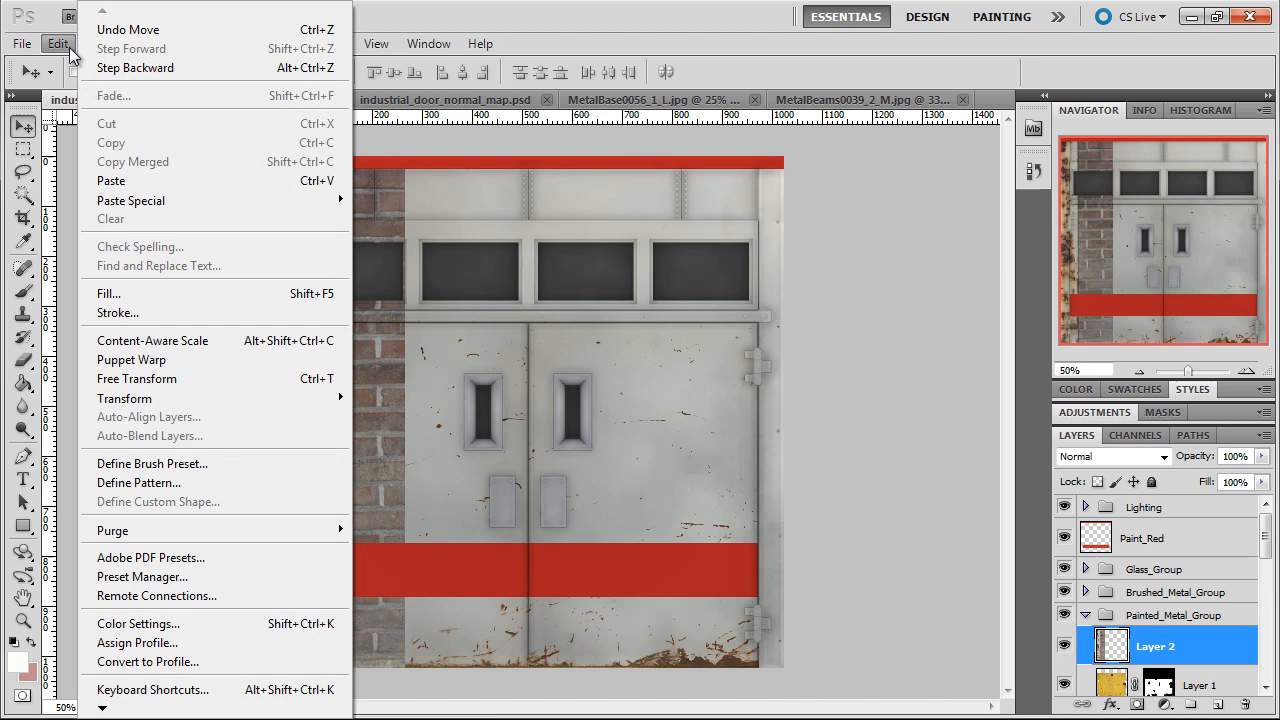
pyautogui.click(170, 378)
pyautogui.click(1131, 373)
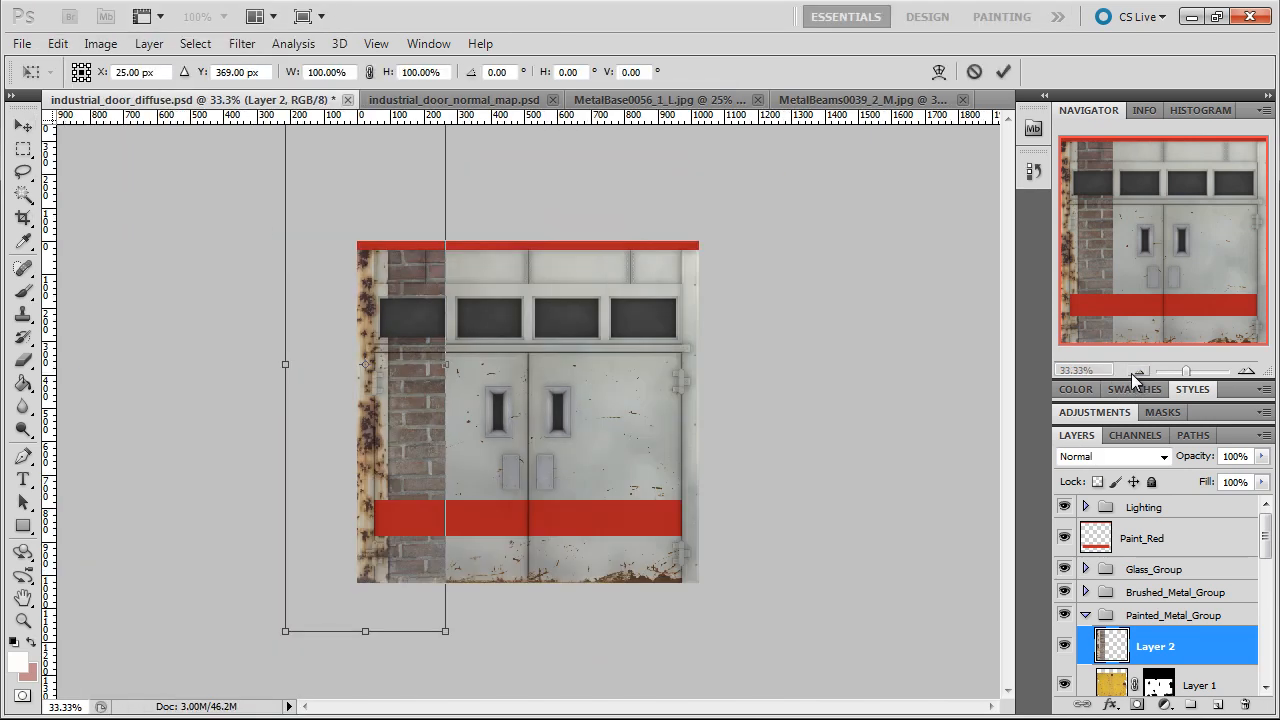
pyautogui.click(1138, 372)
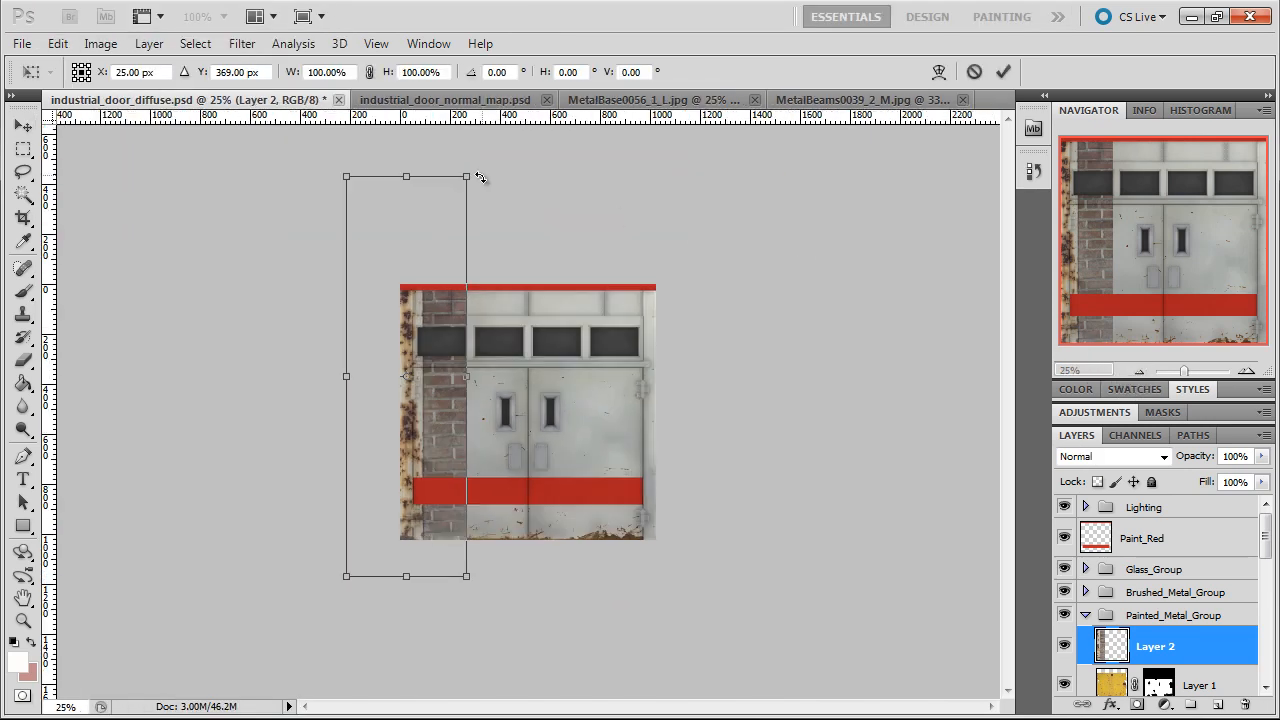
pyautogui.moveTo(403, 175); pyautogui.dragTo(406, 252)
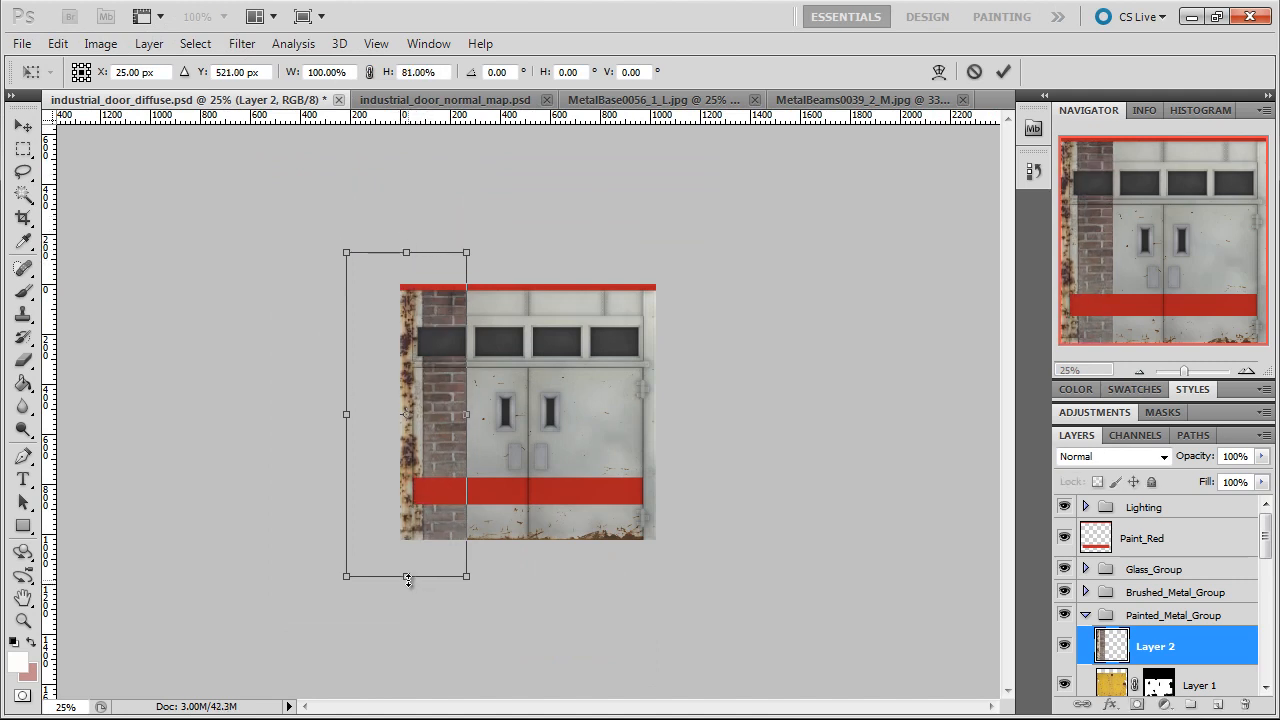
pyautogui.moveTo(407, 578); pyautogui.dragTo(407, 568)
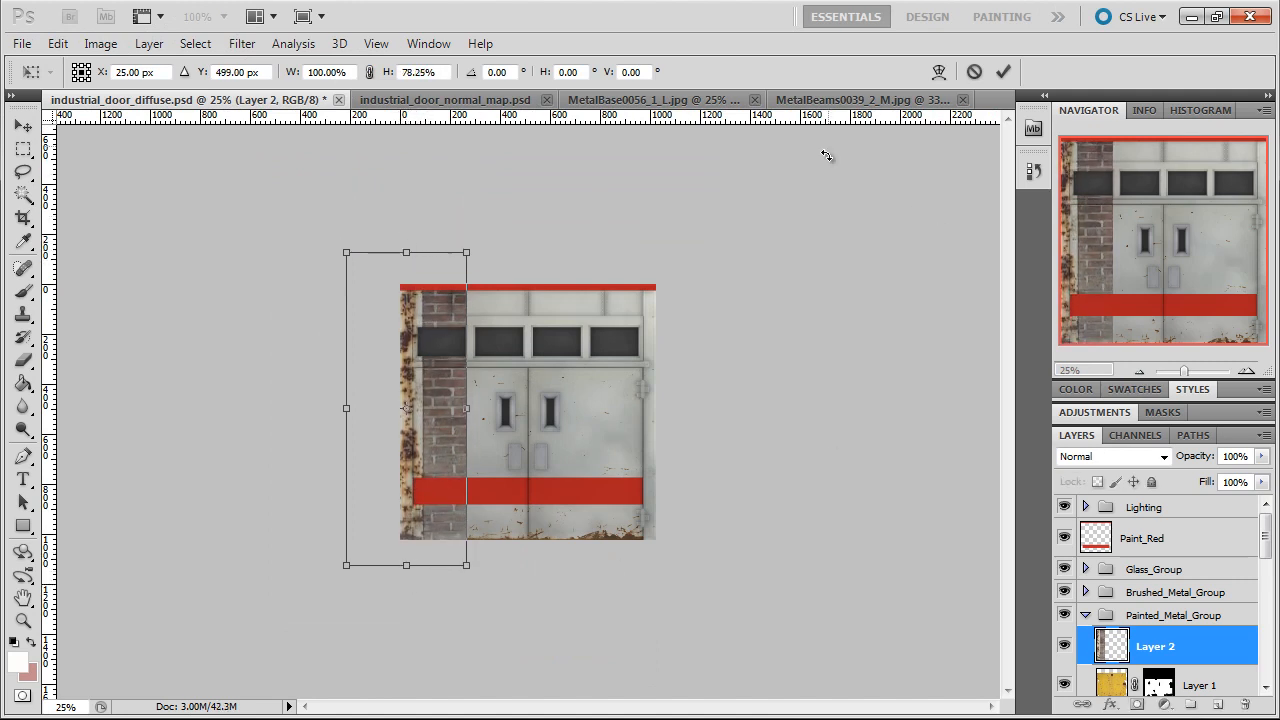
pyautogui.click(1003, 71)
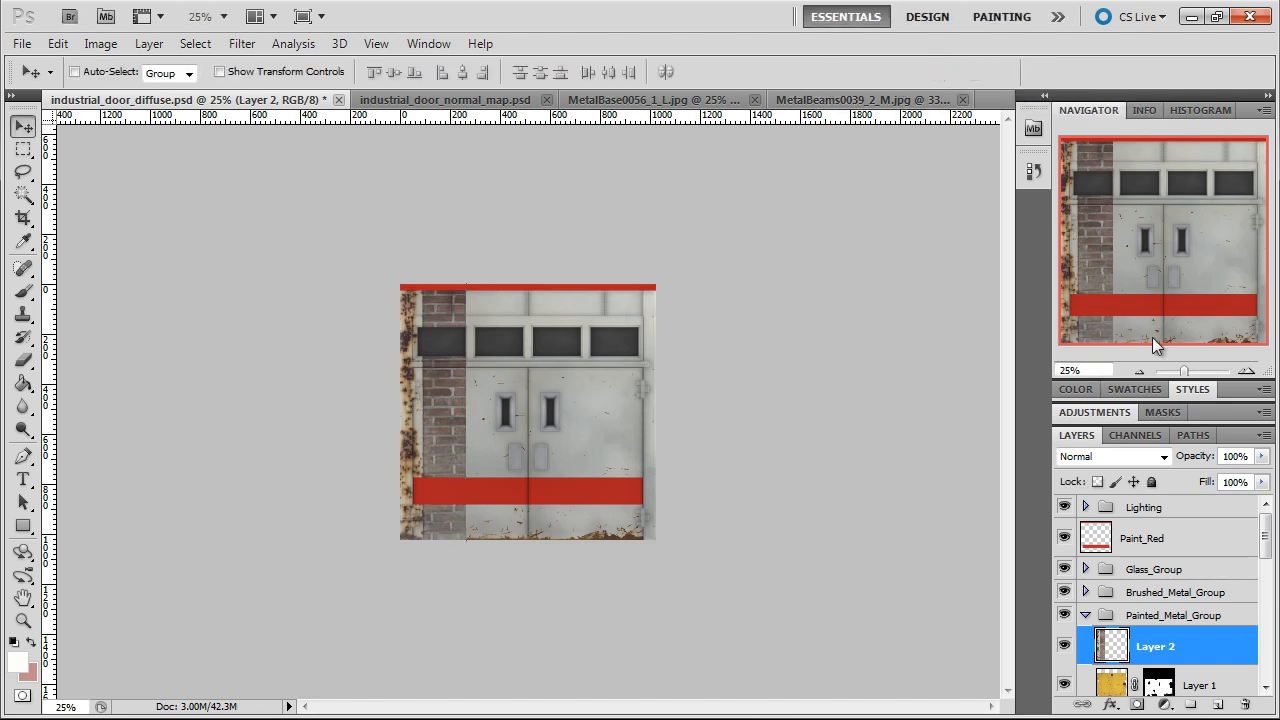
# Add a layer mask to Layer 2 from the Door_Frames layer's pixels, limiting the rusty beam to the door frame
pyautogui.click(1246, 371)
pyautogui.click(1246, 371)
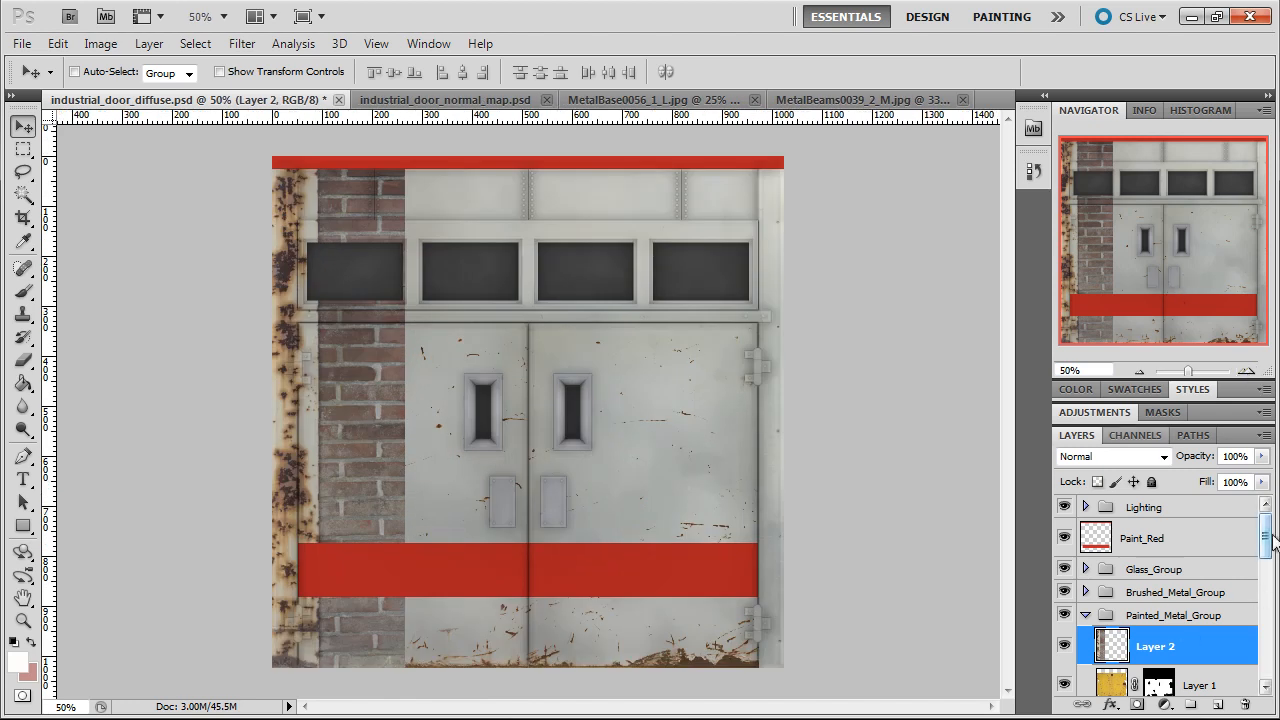
pyautogui.moveTo(1270, 540); pyautogui.dragTo(1268, 666)
pyautogui.rightClick(1112, 643)
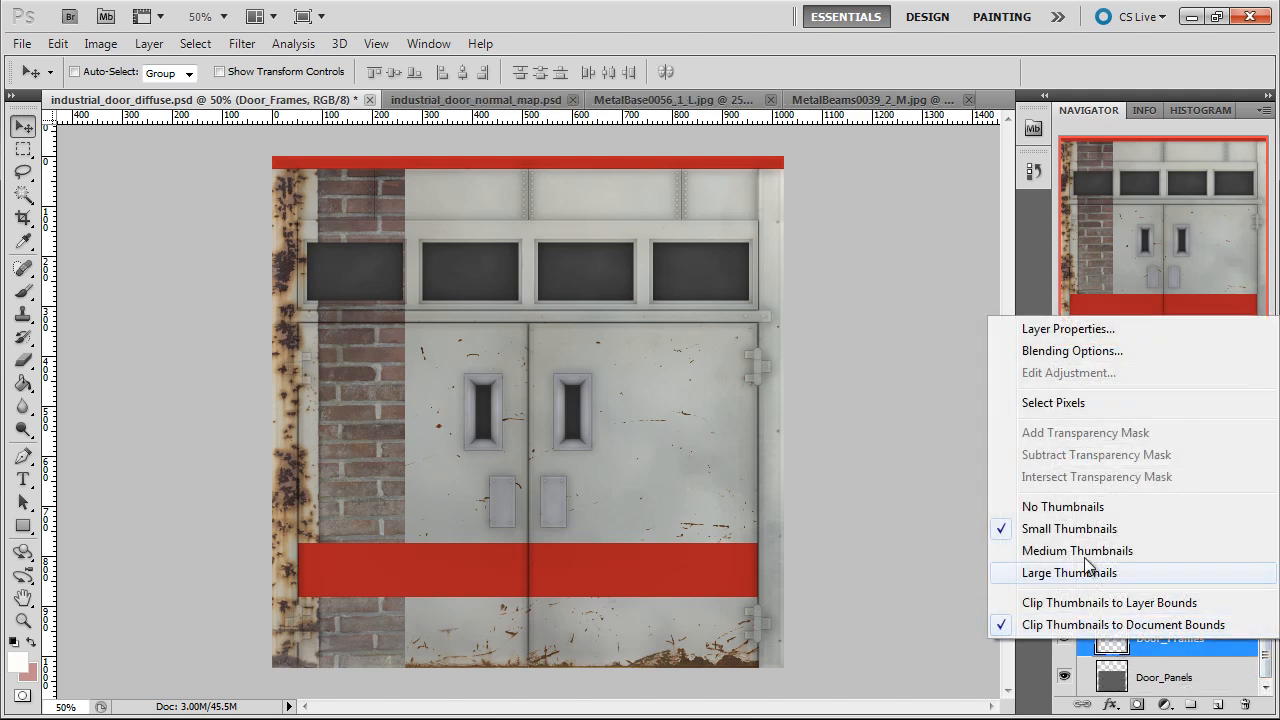
pyautogui.click(1043, 405)
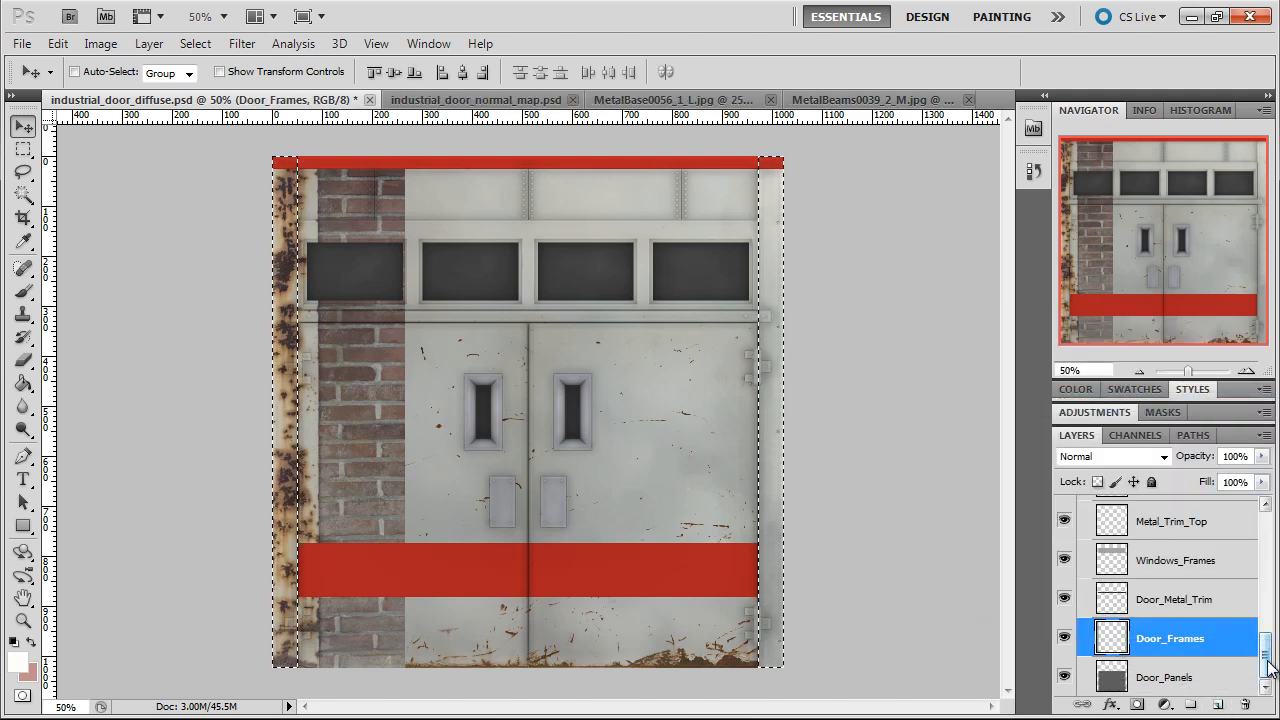
pyautogui.moveTo(1268, 668); pyautogui.dragTo(1272, 568)
pyautogui.click(1142, 556)
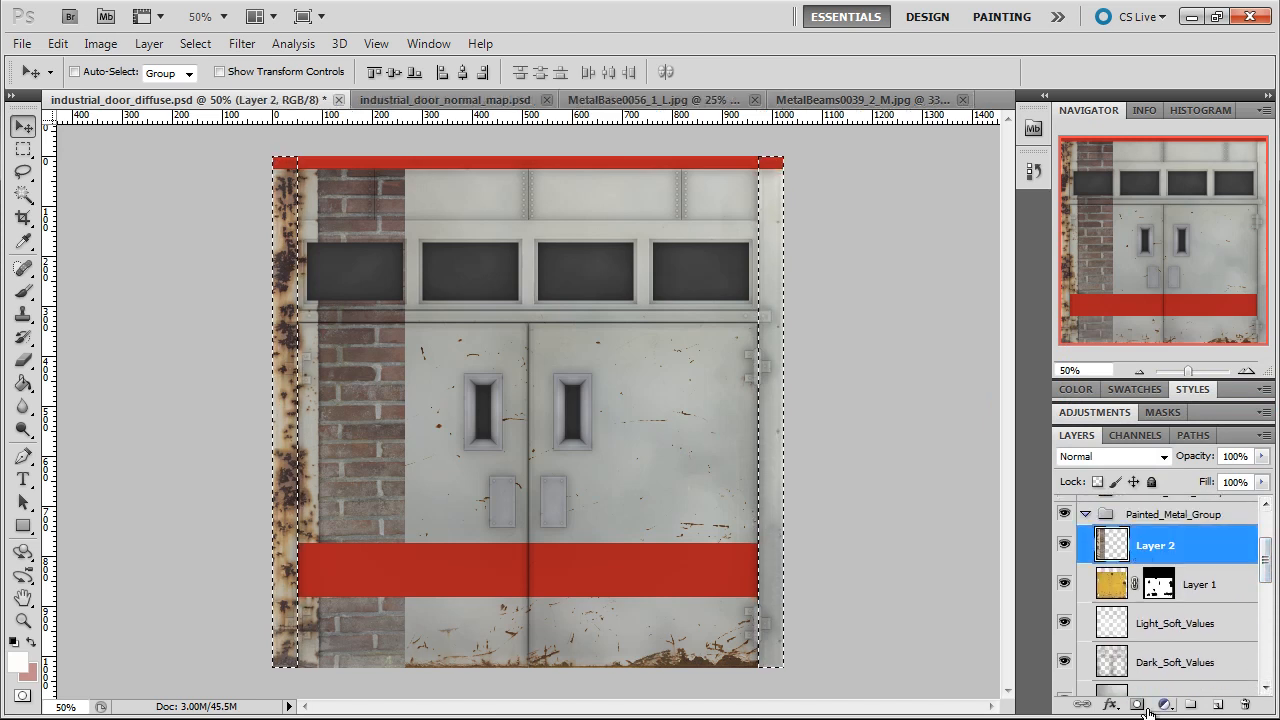
pyautogui.click(1140, 705)
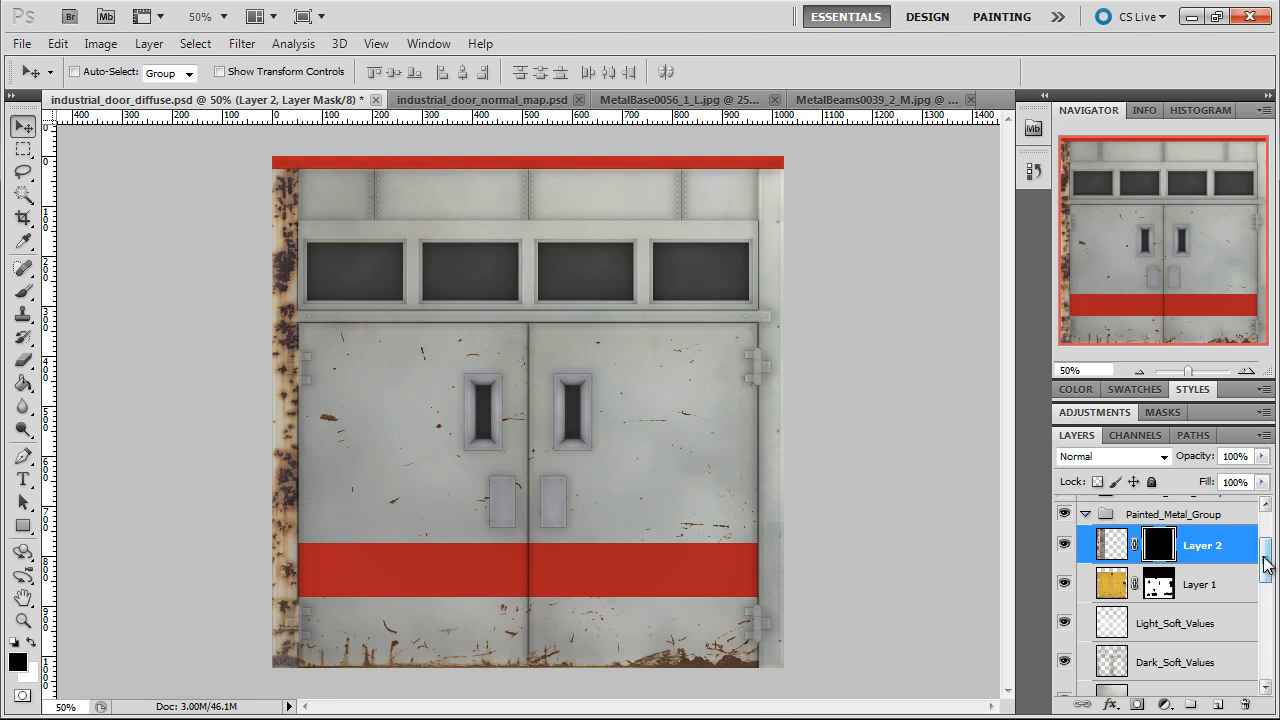
# Select the Hinges layer's pixels, delete that area from Layer 2's image and deselect
pyautogui.moveTo(1266, 565); pyautogui.dragTo(1240, 610)
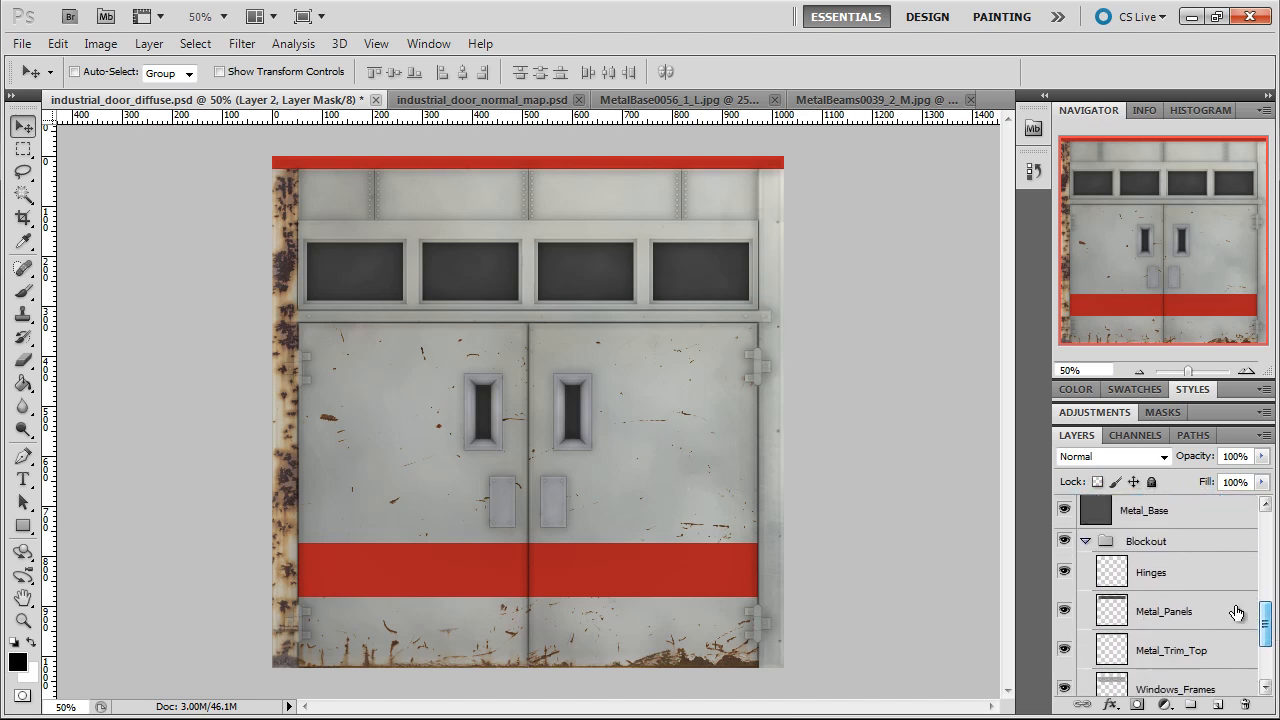
pyautogui.rightClick(1112, 572)
pyautogui.click(1053, 331)
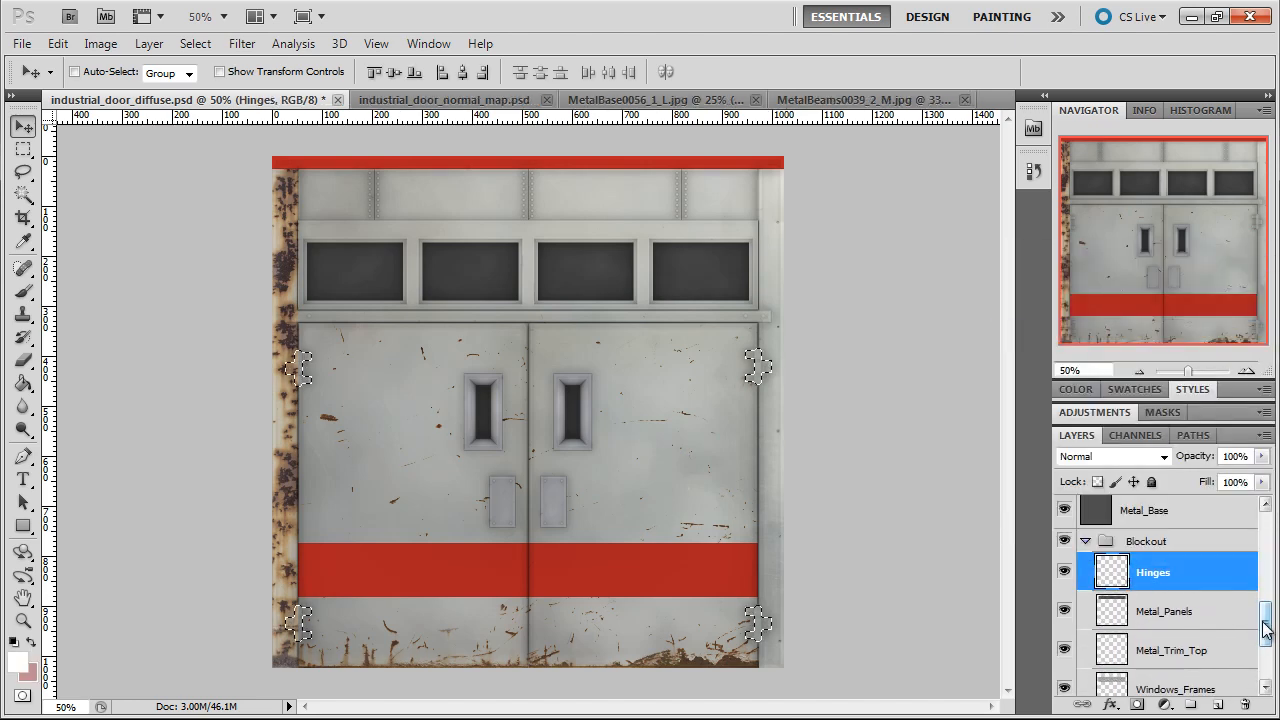
pyautogui.moveTo(1266, 614); pyautogui.dragTo(1263, 543)
pyautogui.click(1110, 591)
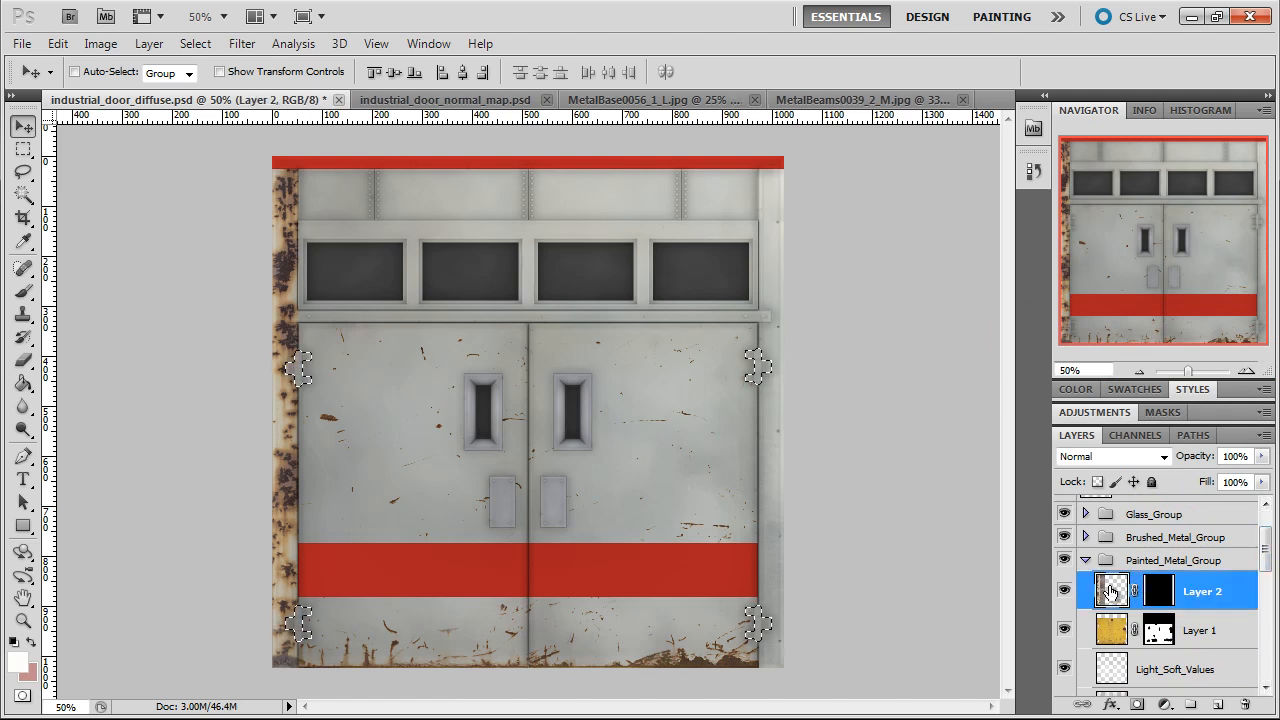
pyautogui.hotkey('ctrl', 'd')
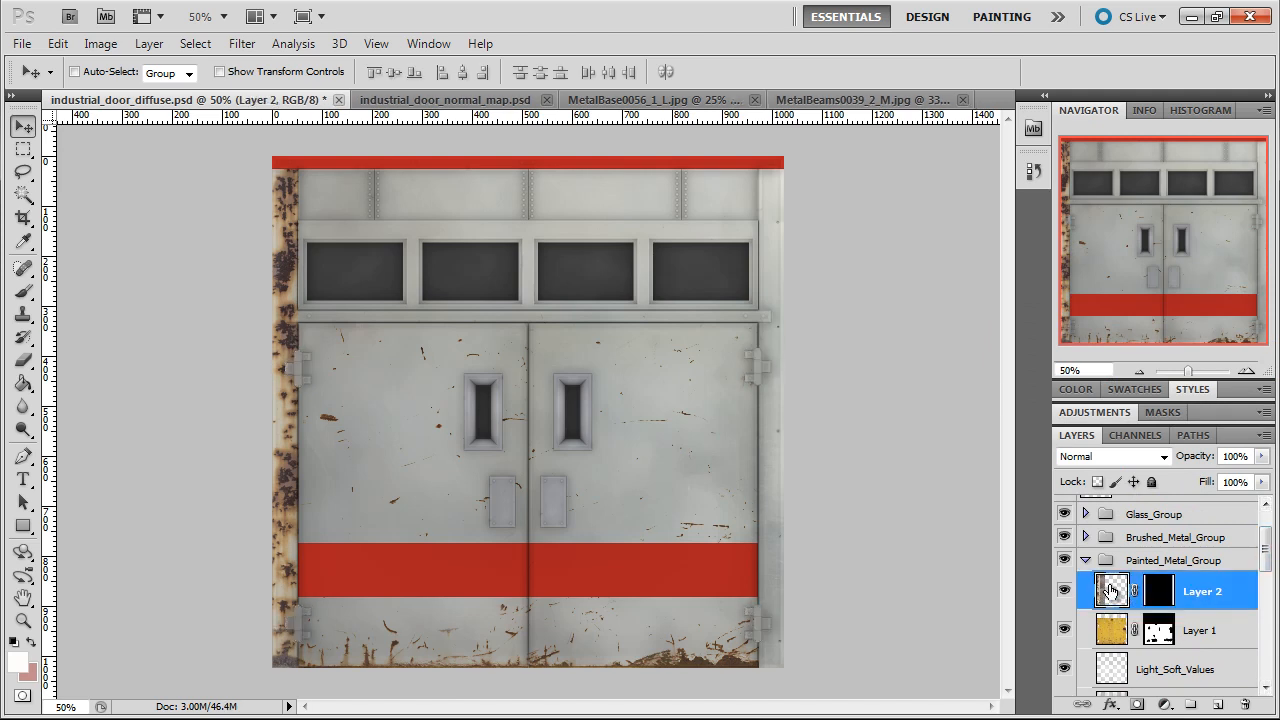
# Blend Layer 2's rust into the frame using Blend If on Gray, splitting This Layer's white slider to 96 / 143
pyautogui.click(1248, 375)
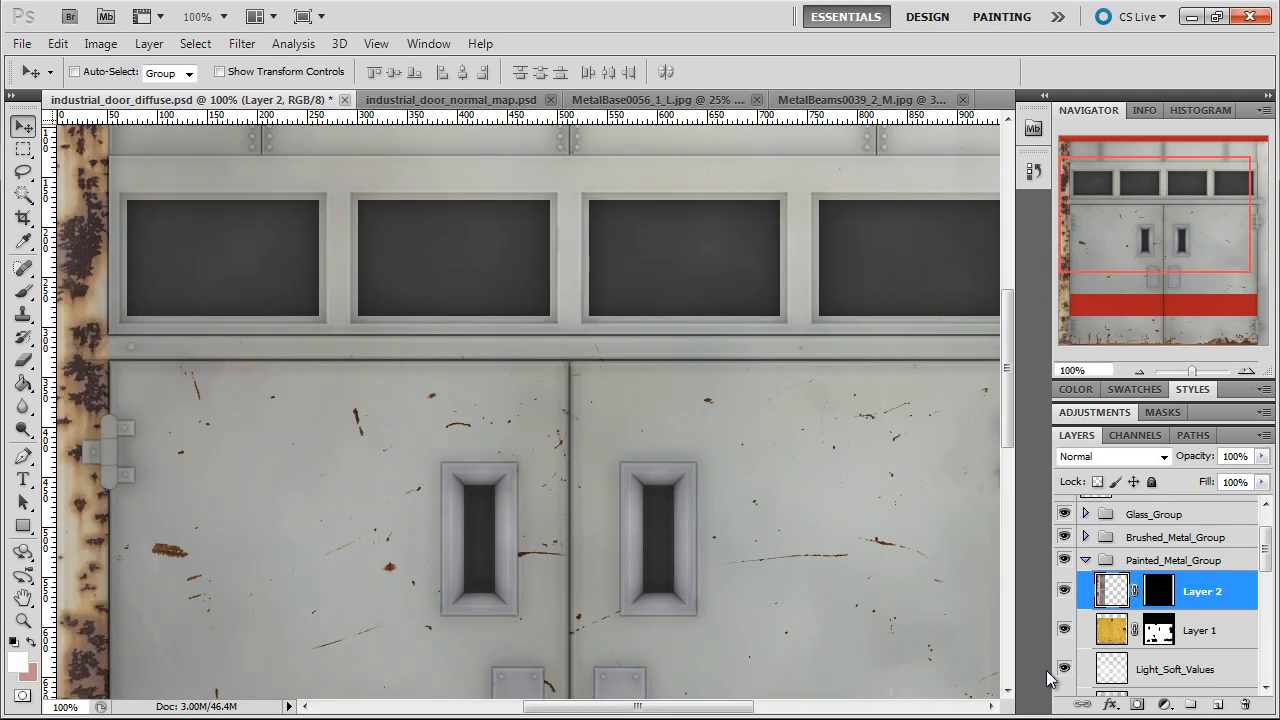
pyautogui.rightClick(1113, 597)
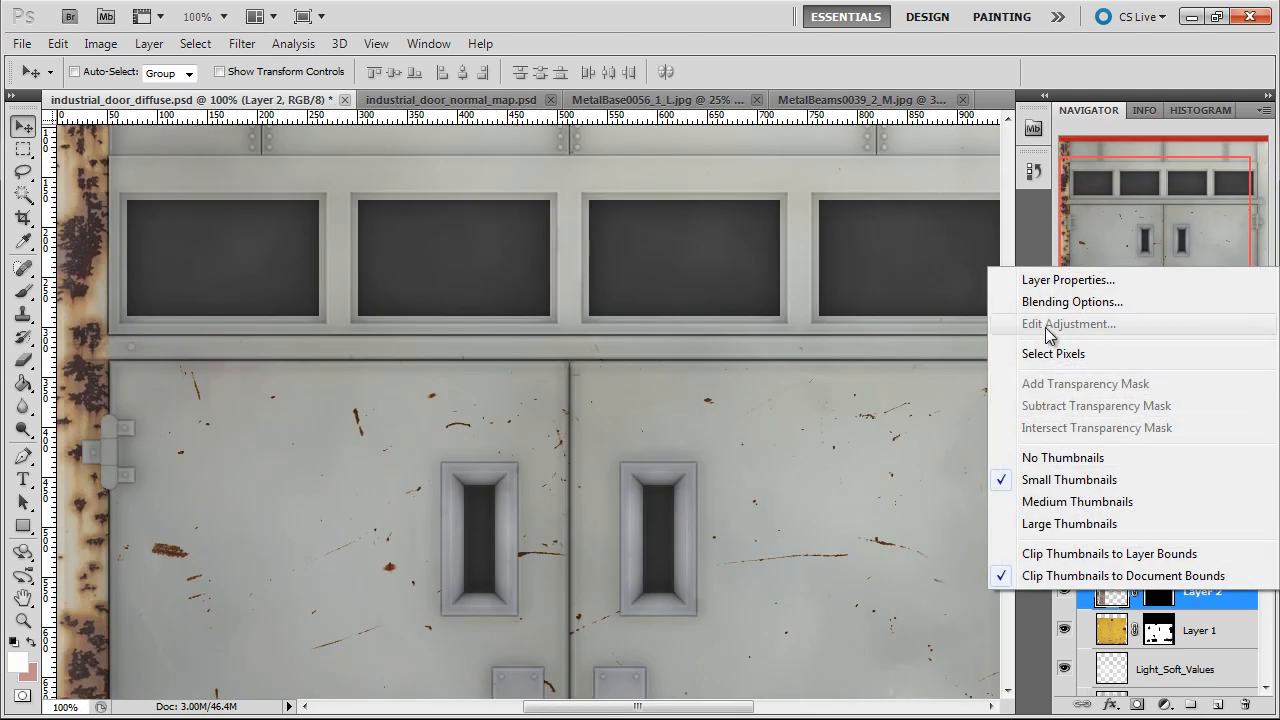
pyautogui.press('Escape')
pyautogui.press('space')
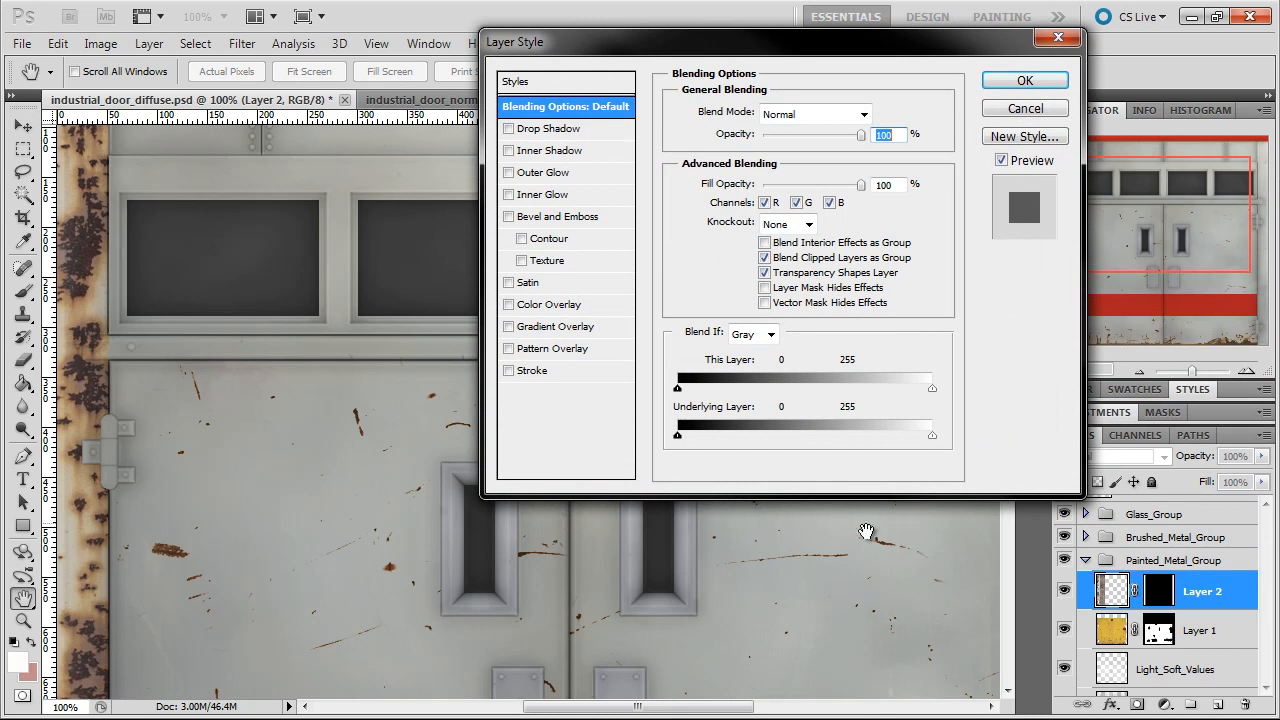
pyautogui.moveTo(706, 711); pyautogui.dragTo(659, 712)
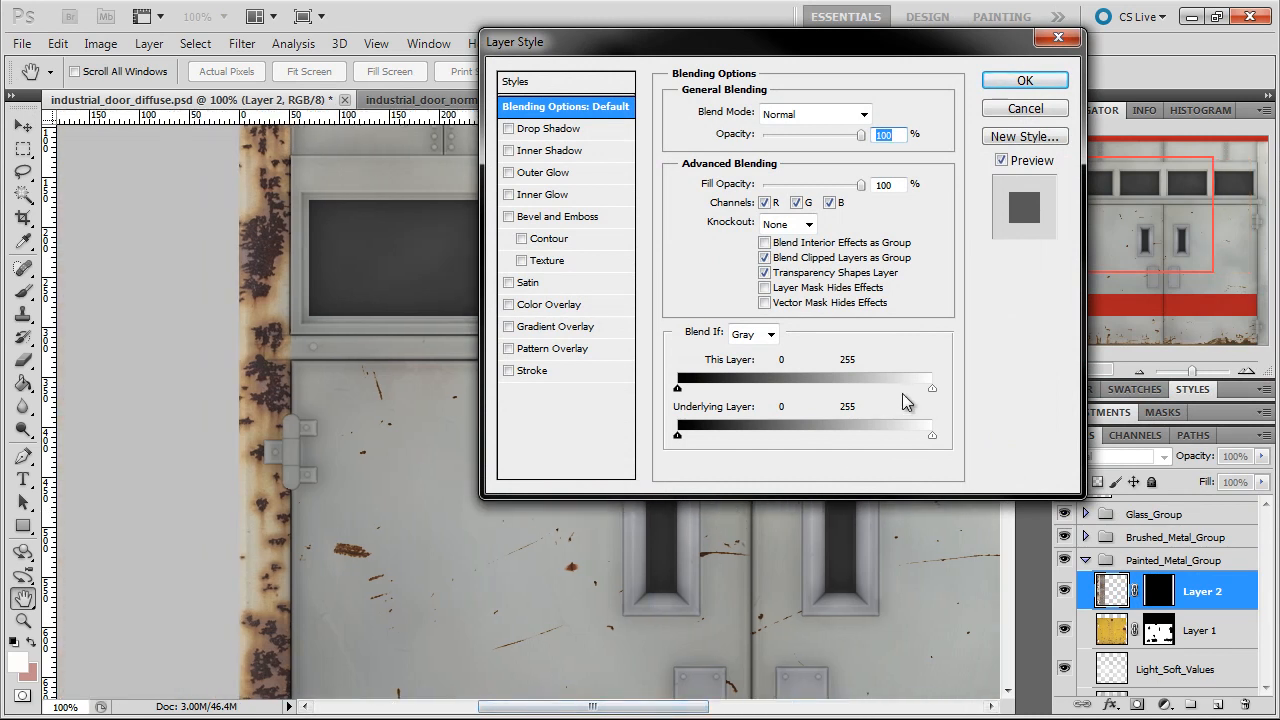
pyautogui.moveTo(917, 393); pyautogui.dragTo(783, 397)
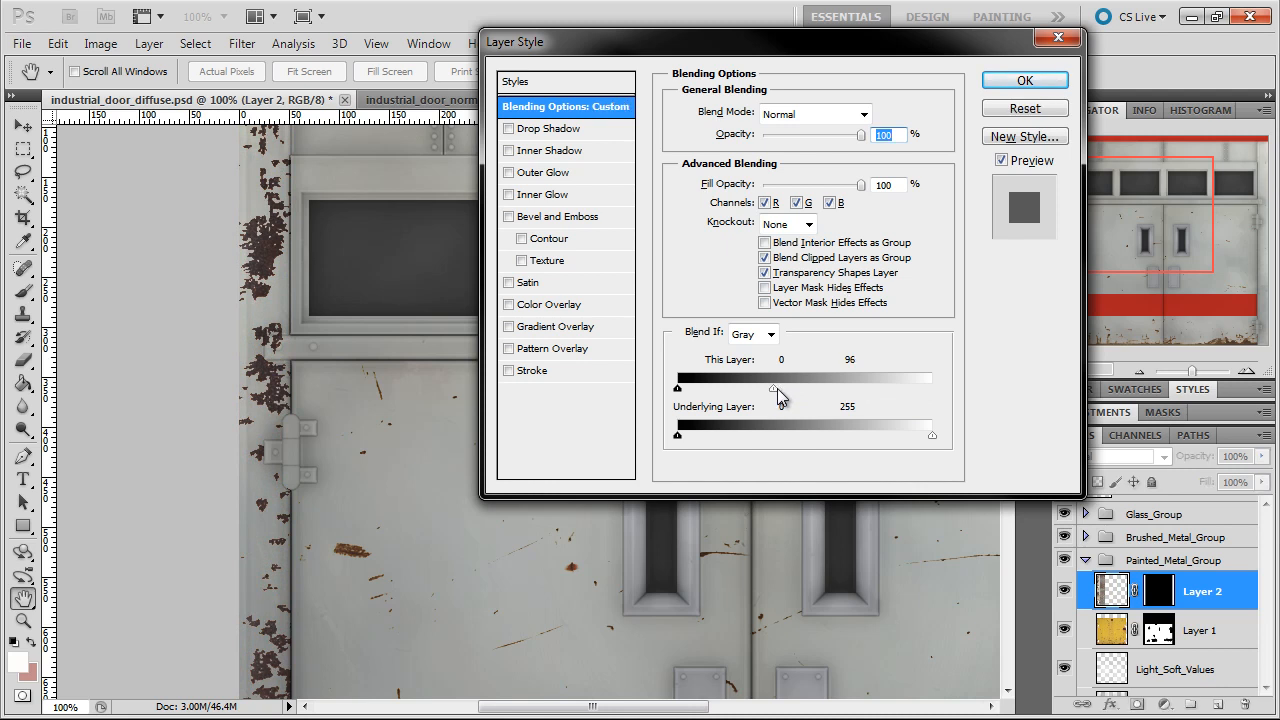
pyautogui.keyDown('alt'); pyautogui.moveTo(776, 388); pyautogui.dragTo(827, 396); pyautogui.keyUp('alt')
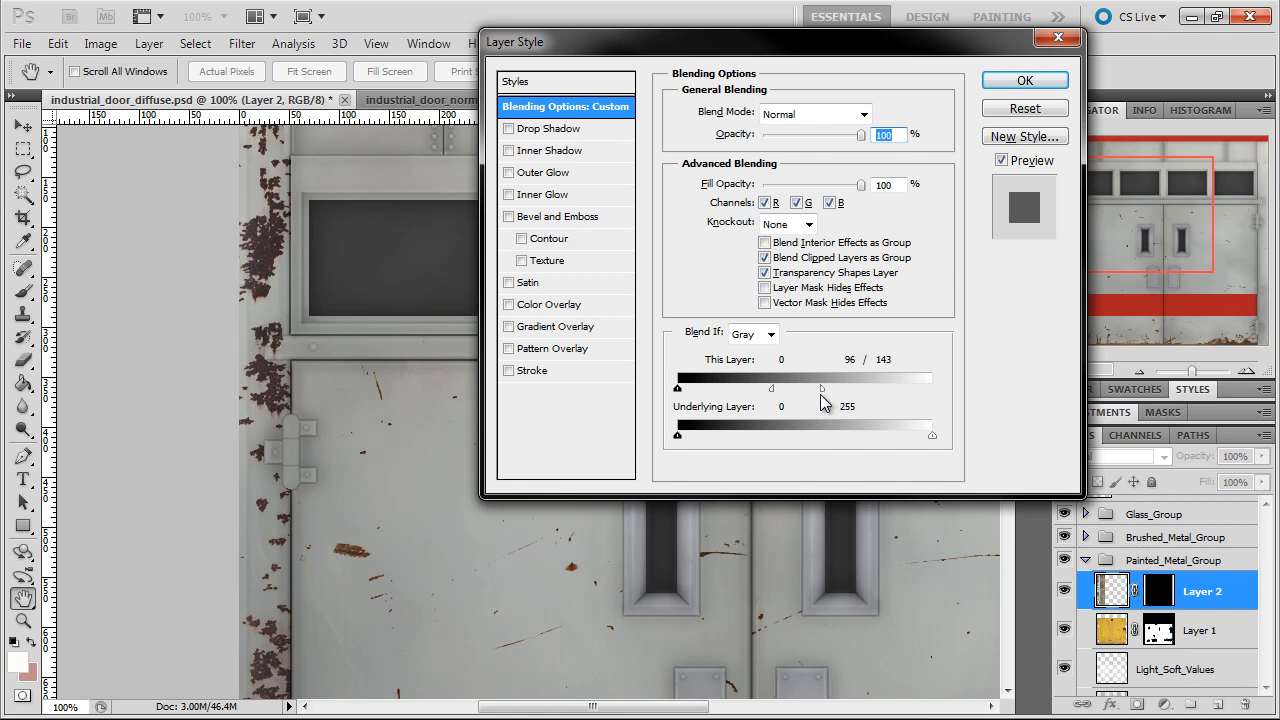
pyautogui.click(1024, 80)
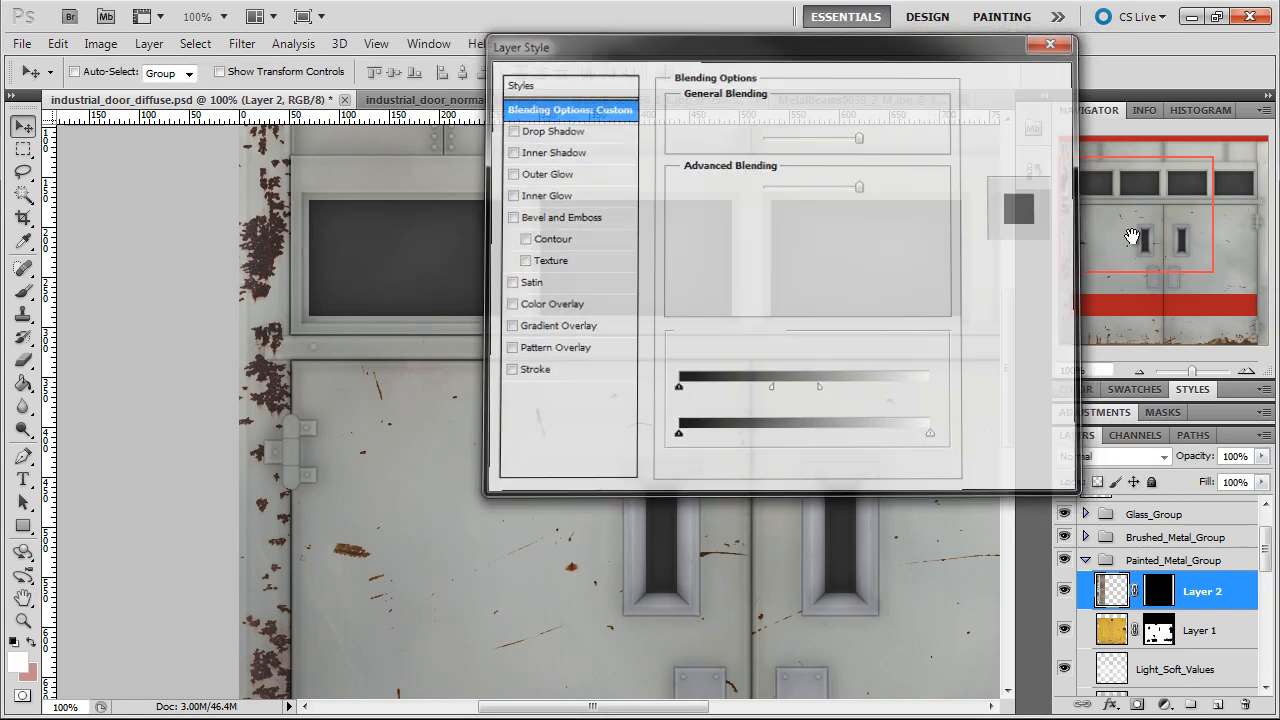
# Target Layer 2's mask with black as the foreground colour and the rough-edged 110 px brush preset reduced to 40 px
pyautogui.moveTo(1091, 255); pyautogui.dragTo(1128, 237)
pyautogui.moveTo(592, 704); pyautogui.dragTo(518, 706)
pyautogui.scroll(-9, 550, 462)
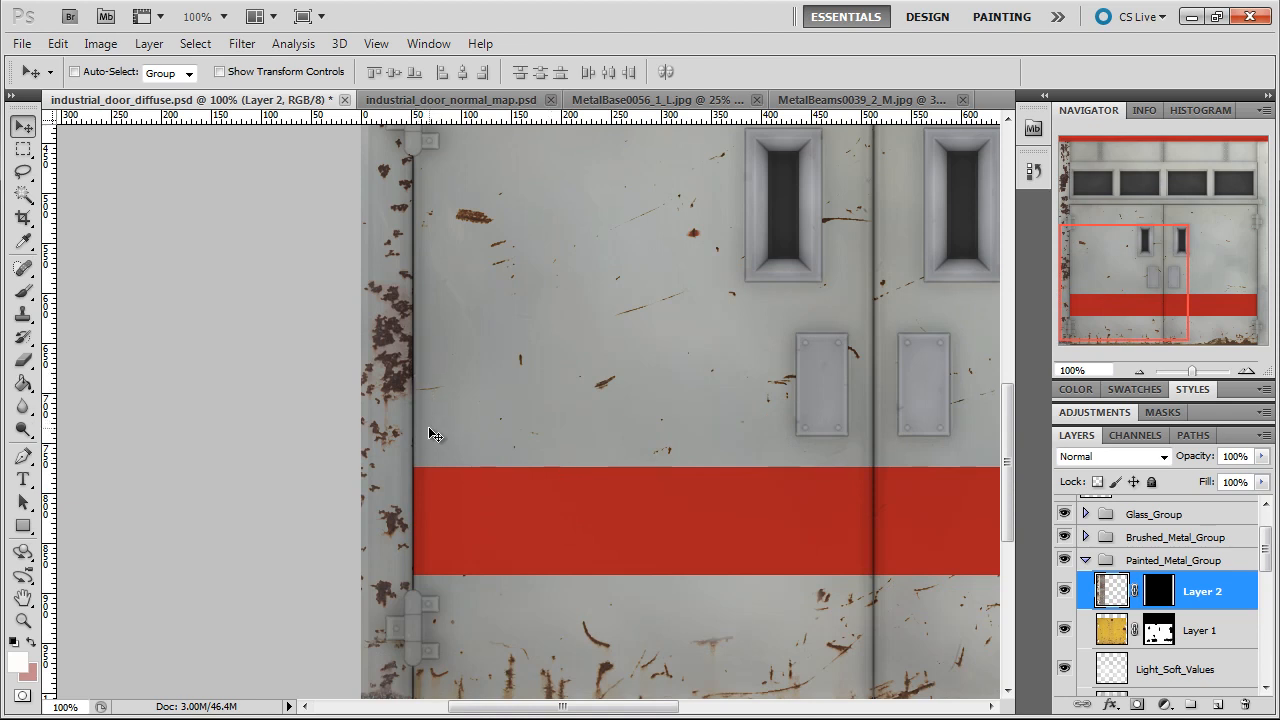
pyautogui.click(24, 291)
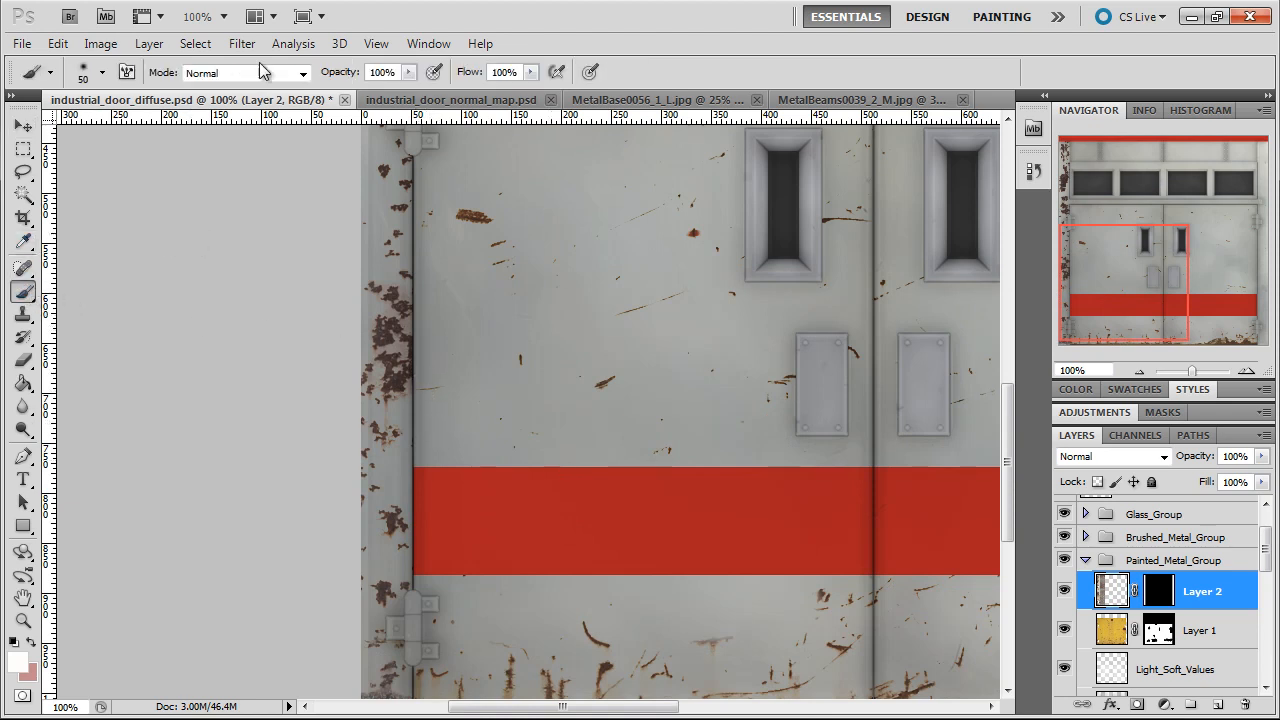
pyautogui.click(102, 72)
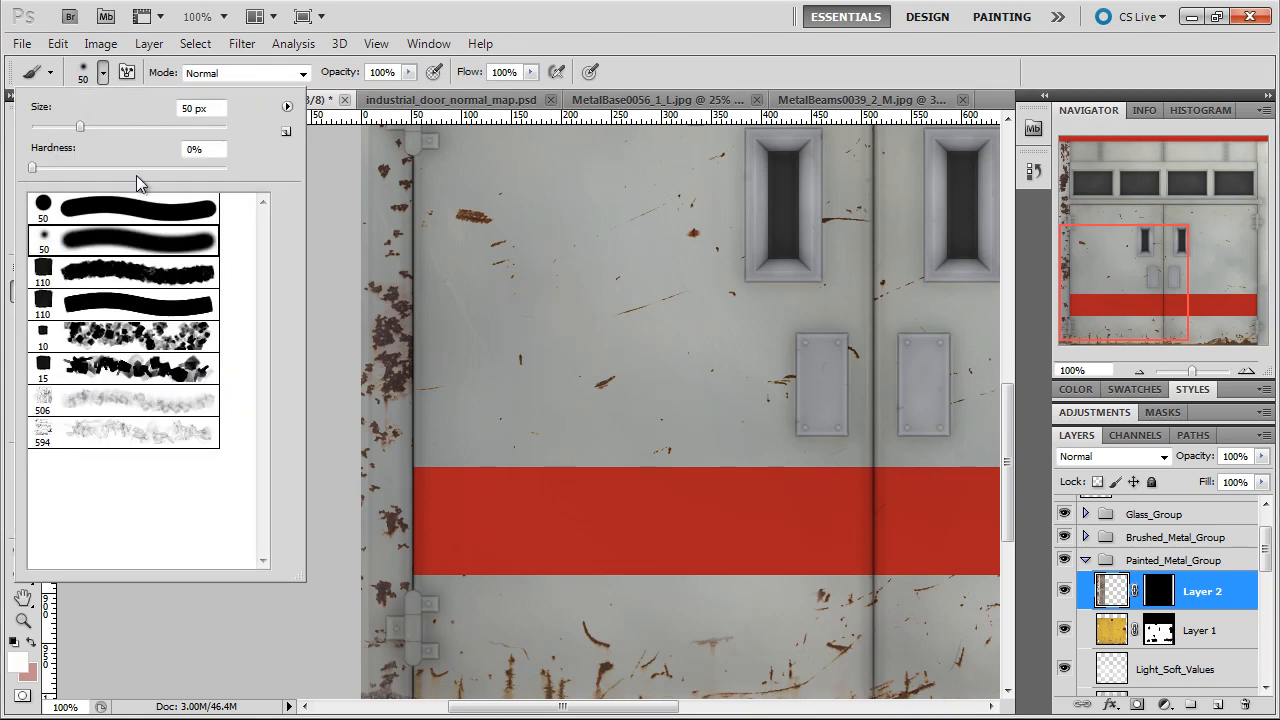
pyautogui.click(165, 283)
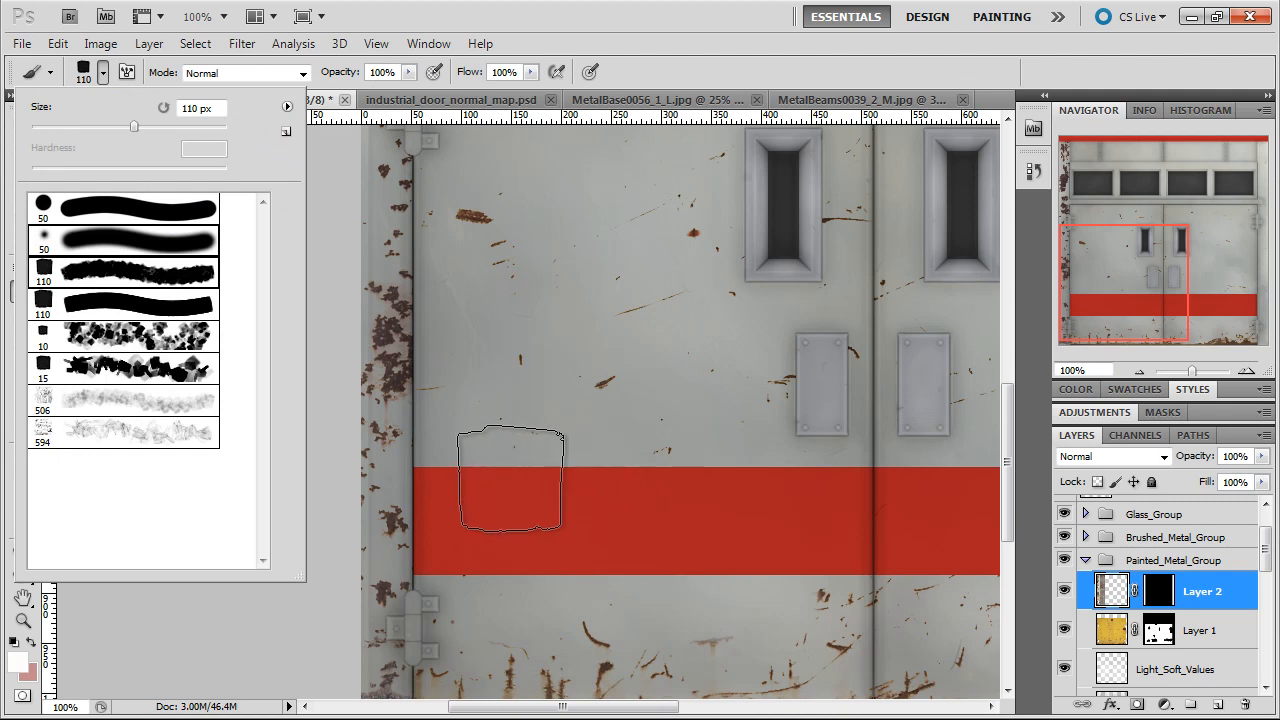
pyautogui.click(220, 675)
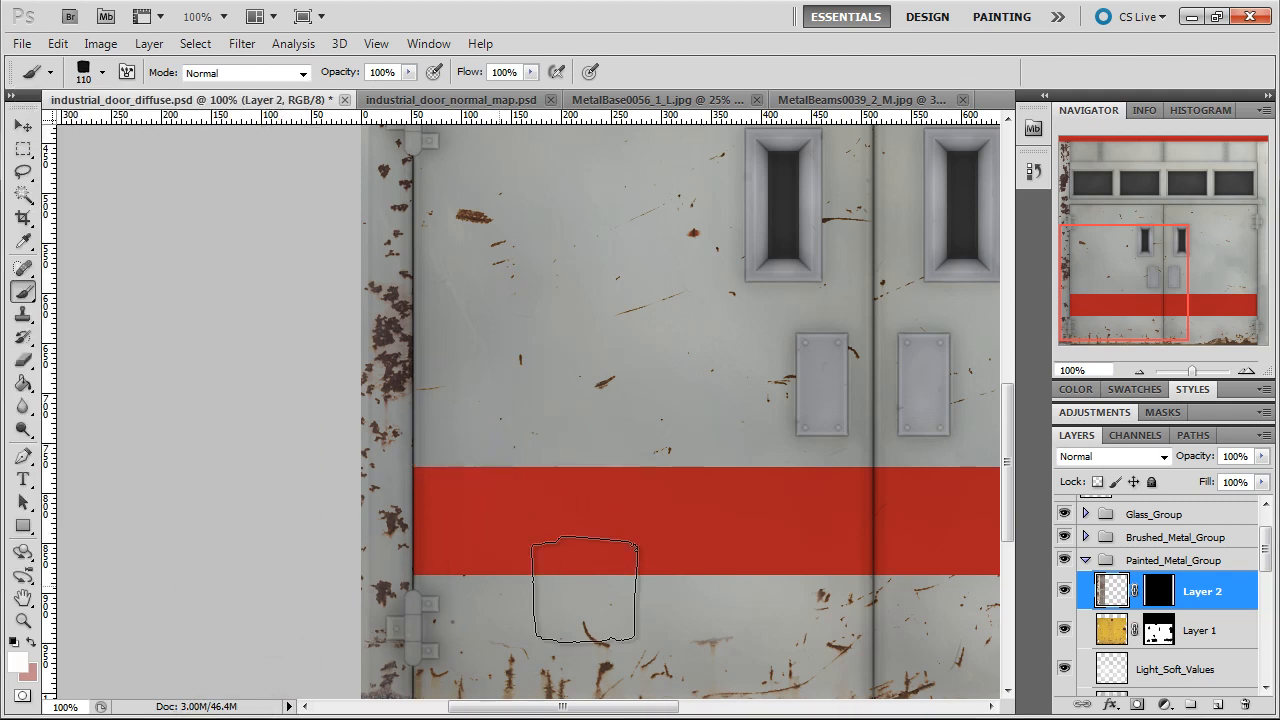
pyautogui.click(1158, 598)
pyautogui.press('d')
pyautogui.press('[')
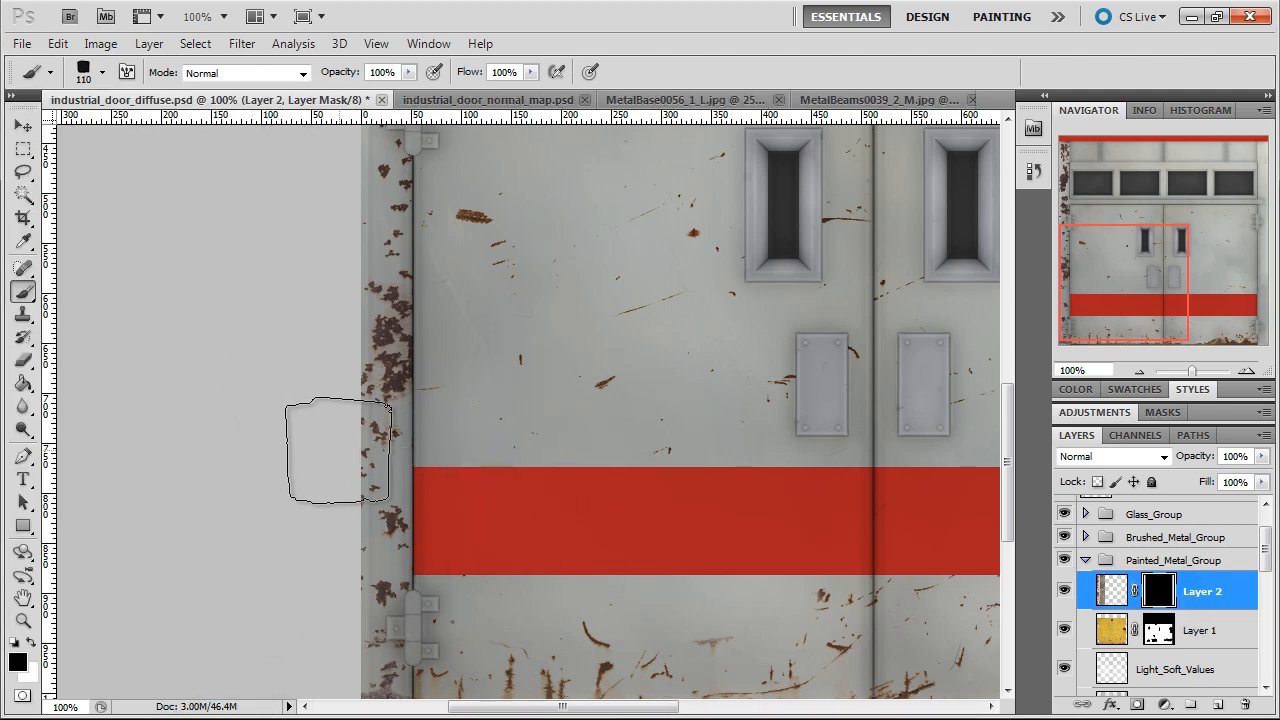
pyautogui.press('[')
pyautogui.press('[')
pyautogui.press('[')
pyautogui.press('[')
pyautogui.press('[')
pyautogui.press('[')
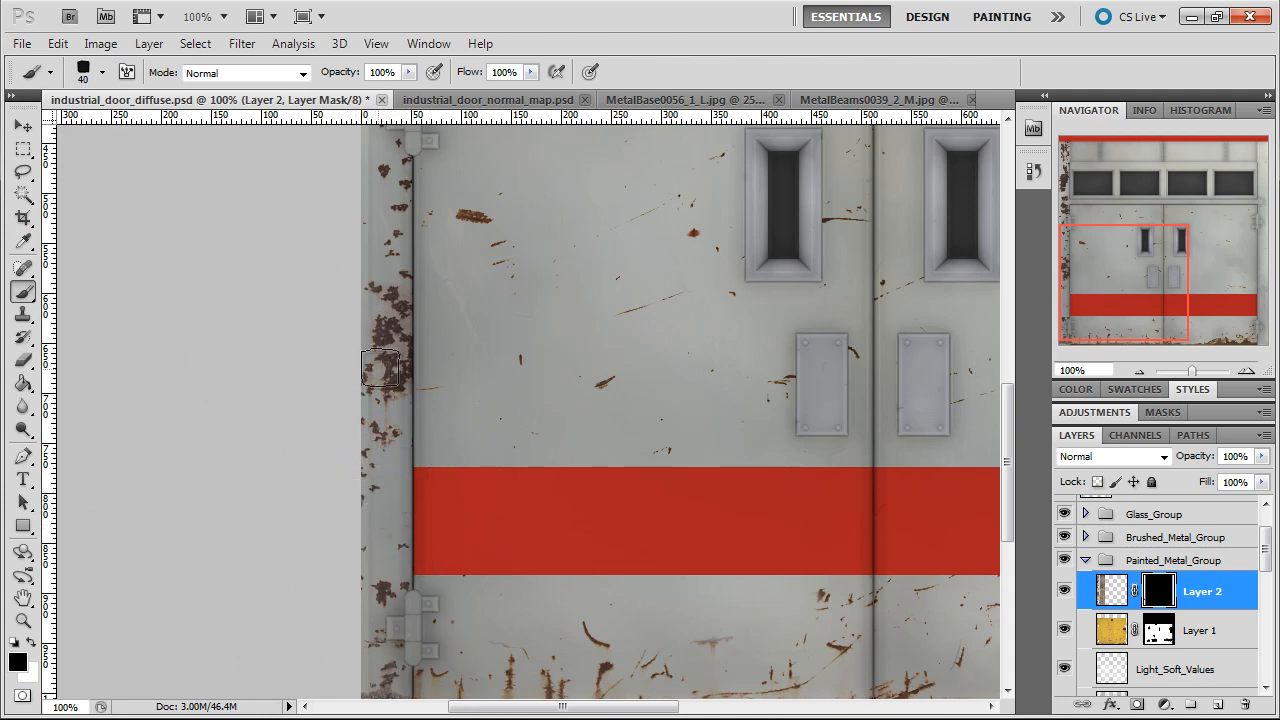
# Paint black on Layer 2's mask to break up the rust on the left frame between and around the hinges
pyautogui.moveTo(394, 376)
pyautogui.mouseDown()
pyautogui.moveTo(370, 331)
pyautogui.moveTo(389, 328)
pyautogui.moveTo(371, 331)
pyautogui.moveTo(375, 289)
pyautogui.moveTo(400, 256)
pyautogui.mouseUp()
pyautogui.click(389, 240)
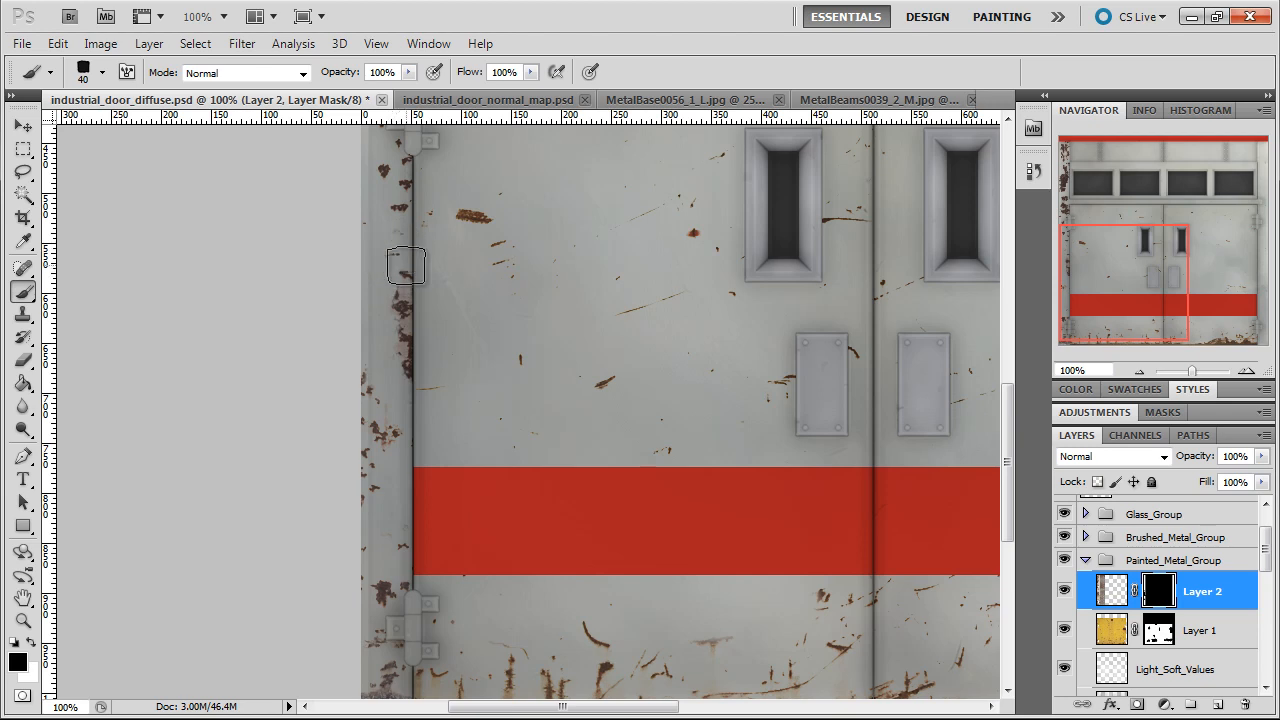
pyautogui.moveTo(386, 277); pyautogui.dragTo(428, 414)
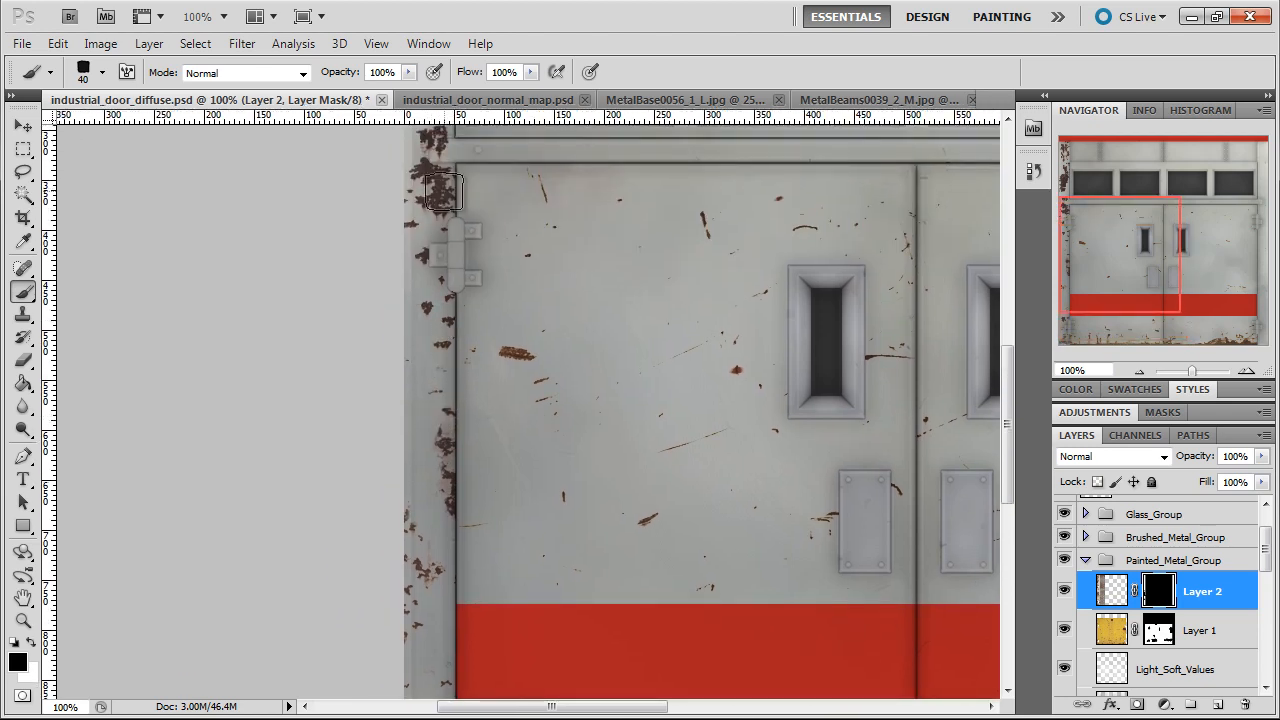
pyautogui.moveTo(421, 180); pyautogui.dragTo(427, 190)
# Mask out much of the rust on the left frame's upper section, from the red top strip down past the windows
pyautogui.moveTo(546, 232); pyautogui.dragTo(609, 475)
pyautogui.moveTo(470, 284)
pyautogui.mouseDown()
pyautogui.moveTo(488, 320)
pyautogui.moveTo(497, 289)
pyautogui.moveTo(480, 269)
pyautogui.moveTo(497, 318)
pyautogui.moveTo(467, 294)
pyautogui.mouseUp()
pyautogui.moveTo(567, 352); pyautogui.dragTo(551, 434)
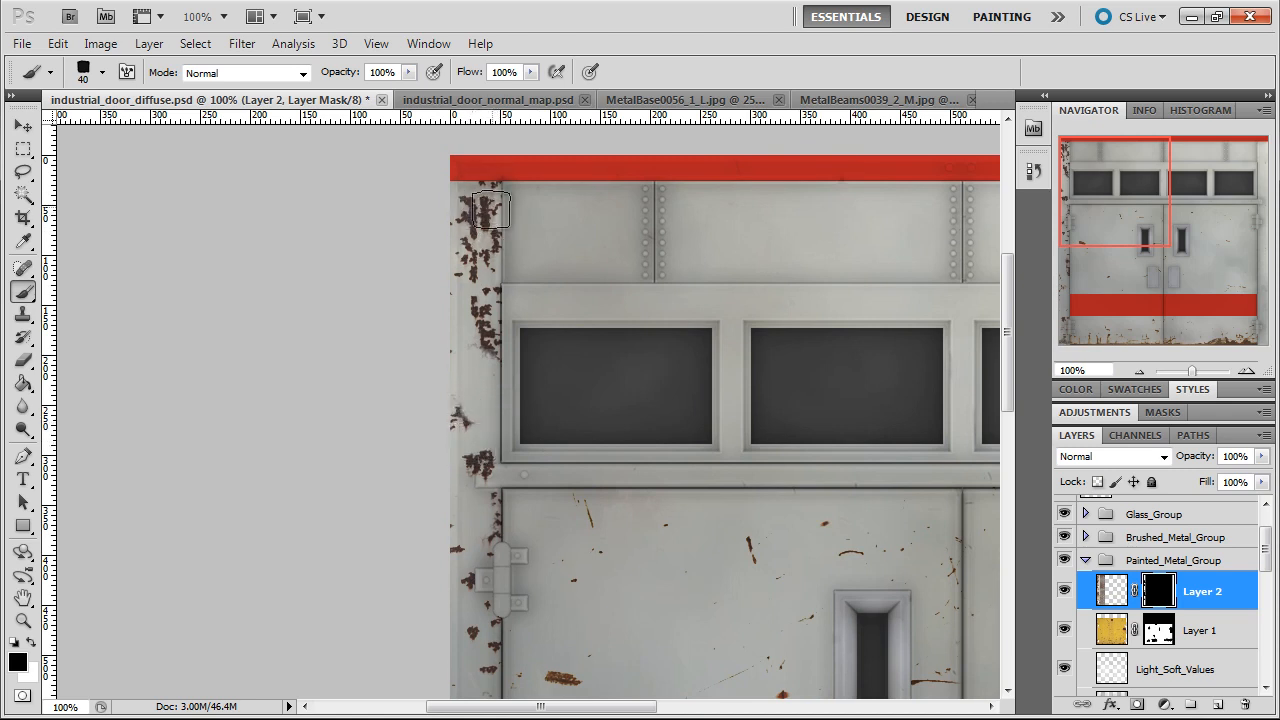
pyautogui.moveTo(491, 214)
pyautogui.mouseDown()
pyautogui.moveTo(482, 224)
pyautogui.moveTo(471, 205)
pyautogui.mouseUp()
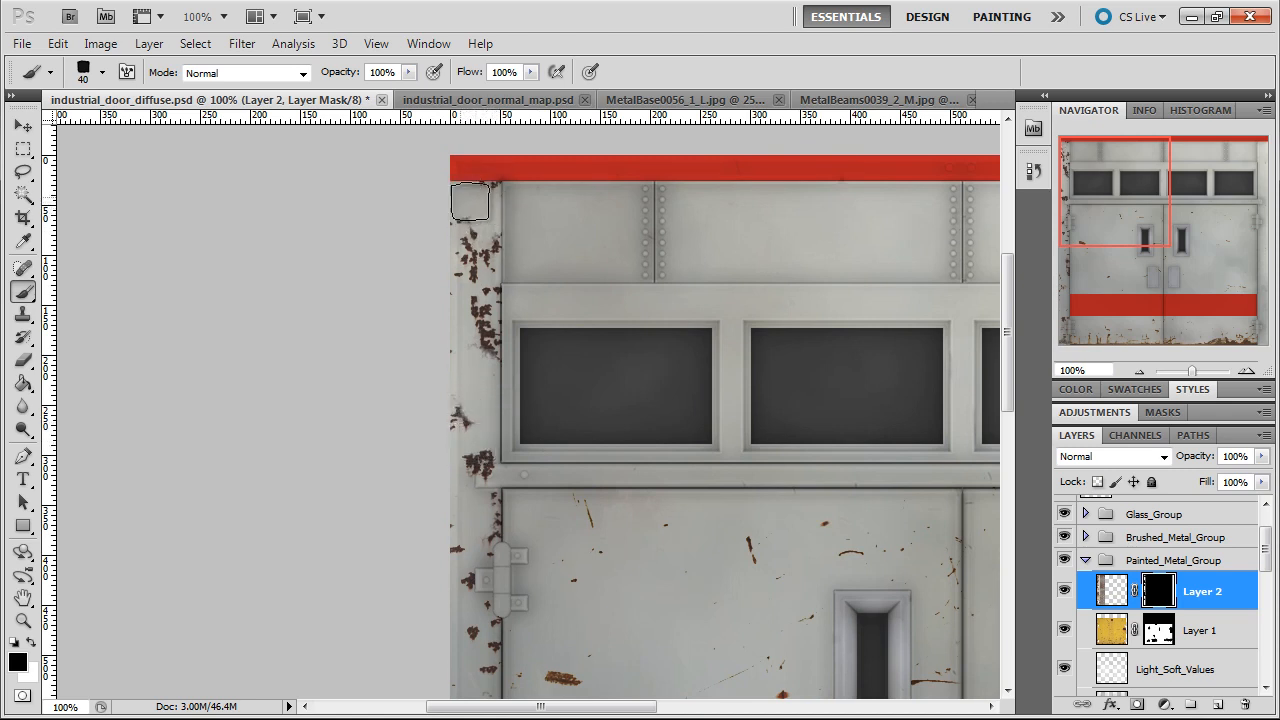
pyautogui.moveTo(501, 254)
pyautogui.mouseDown()
pyautogui.moveTo(495, 304)
pyautogui.moveTo(485, 323)
pyautogui.moveTo(466, 323)
pyautogui.mouseUp()
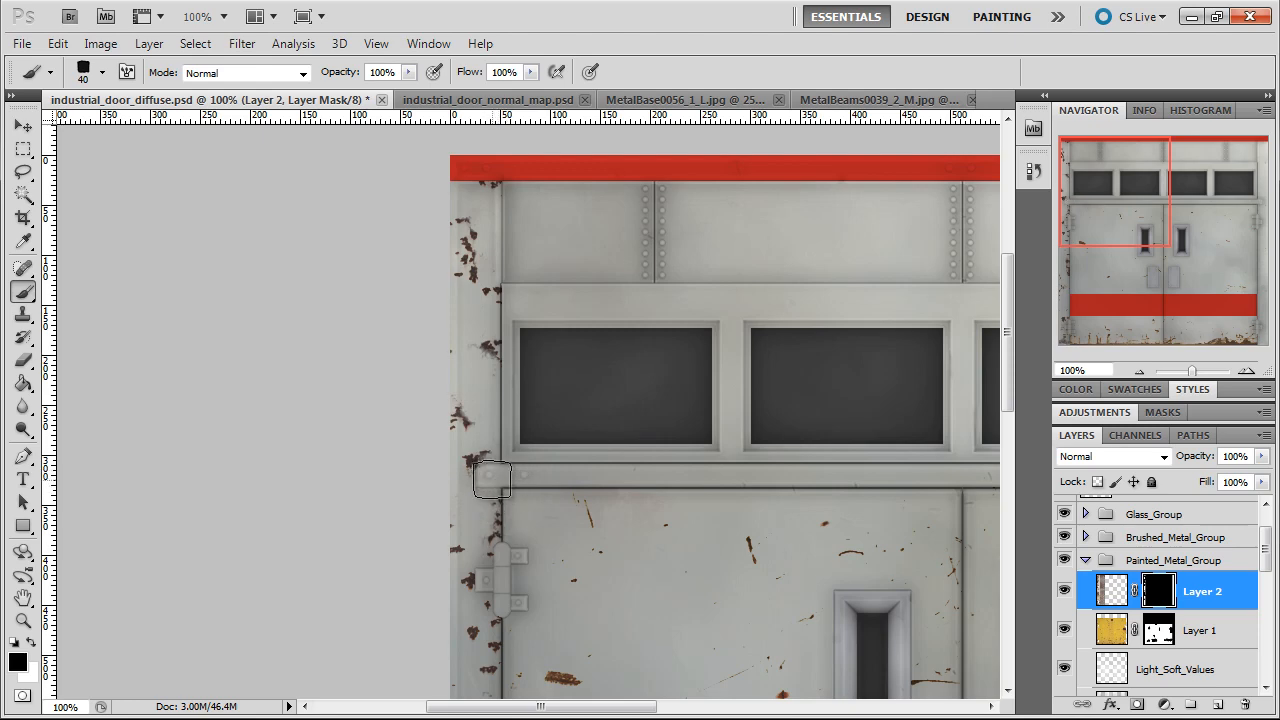
# Touch up Layer 2's mask along the full left frame, leaving only small scattered rust patches
pyautogui.moveTo(630, 458); pyautogui.dragTo(586, 214)
pyautogui.moveTo(606, 277)
pyautogui.mouseDown()
pyautogui.moveTo(571, 186)
pyautogui.moveTo(579, 210)
pyautogui.moveTo(549, 267)
pyautogui.mouseUp()
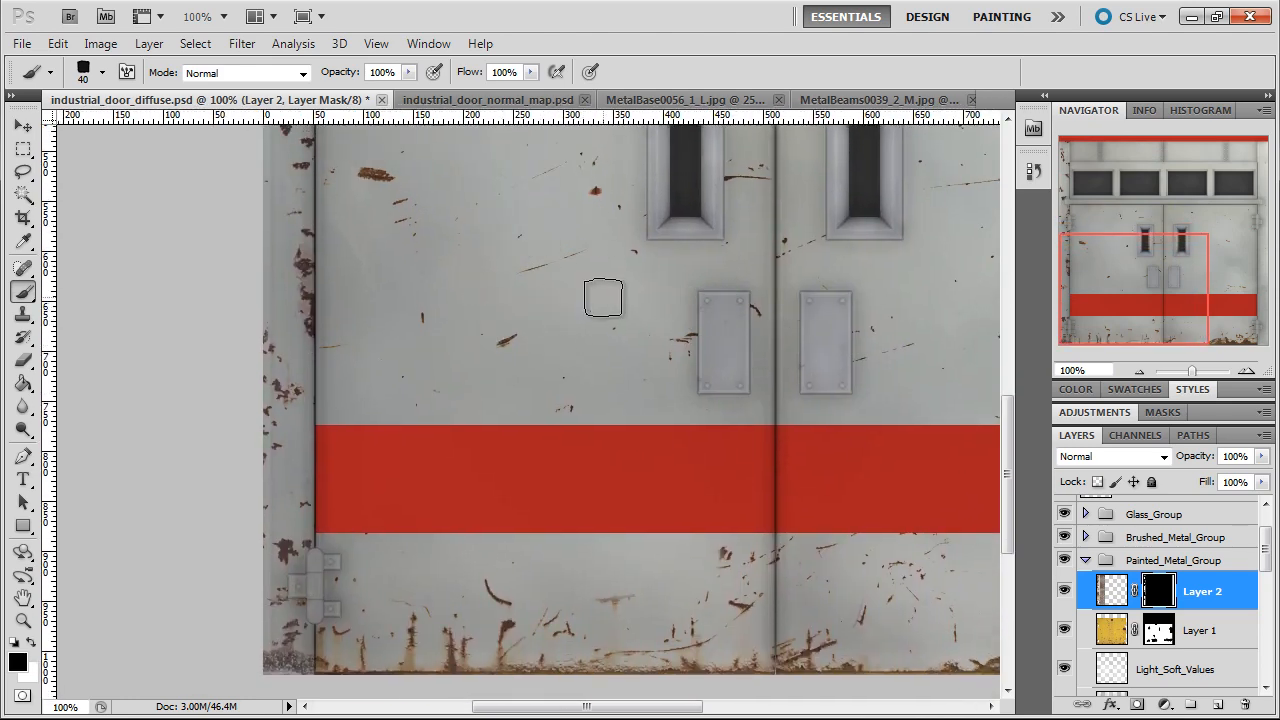
pyautogui.moveTo(494, 328); pyautogui.dragTo(613, 441)
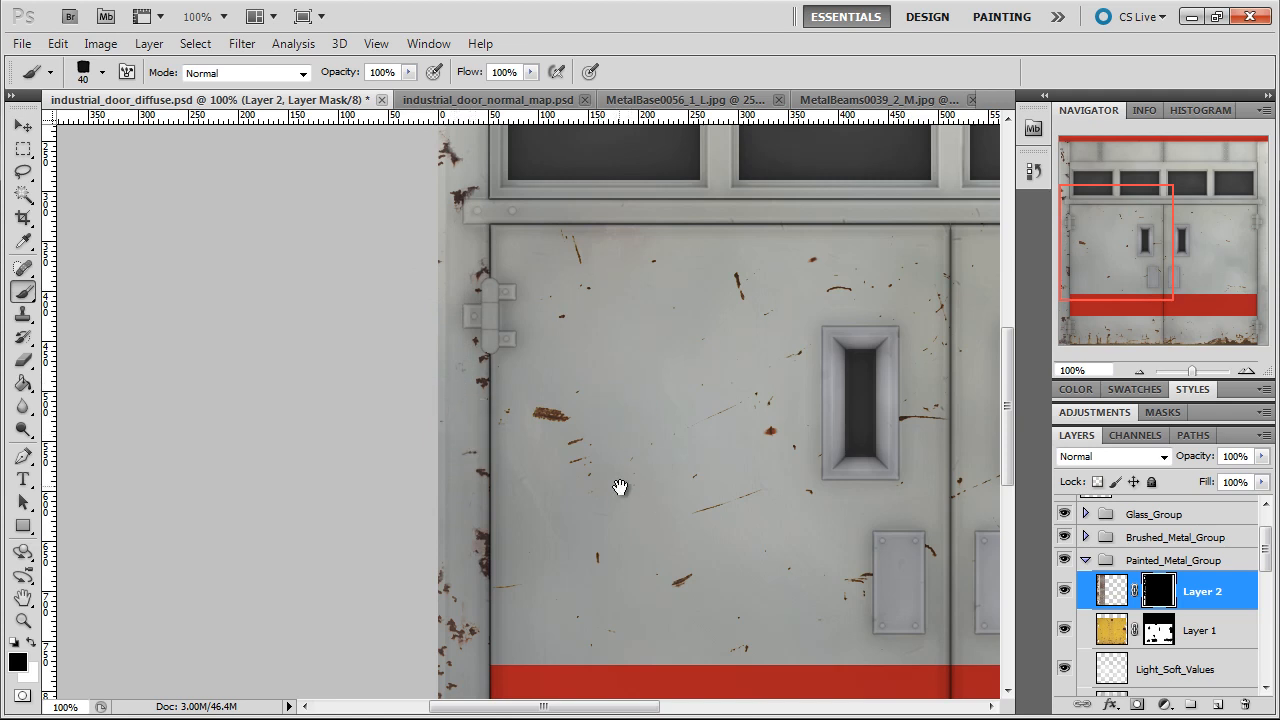
pyautogui.moveTo(546, 325); pyautogui.dragTo(554, 363)
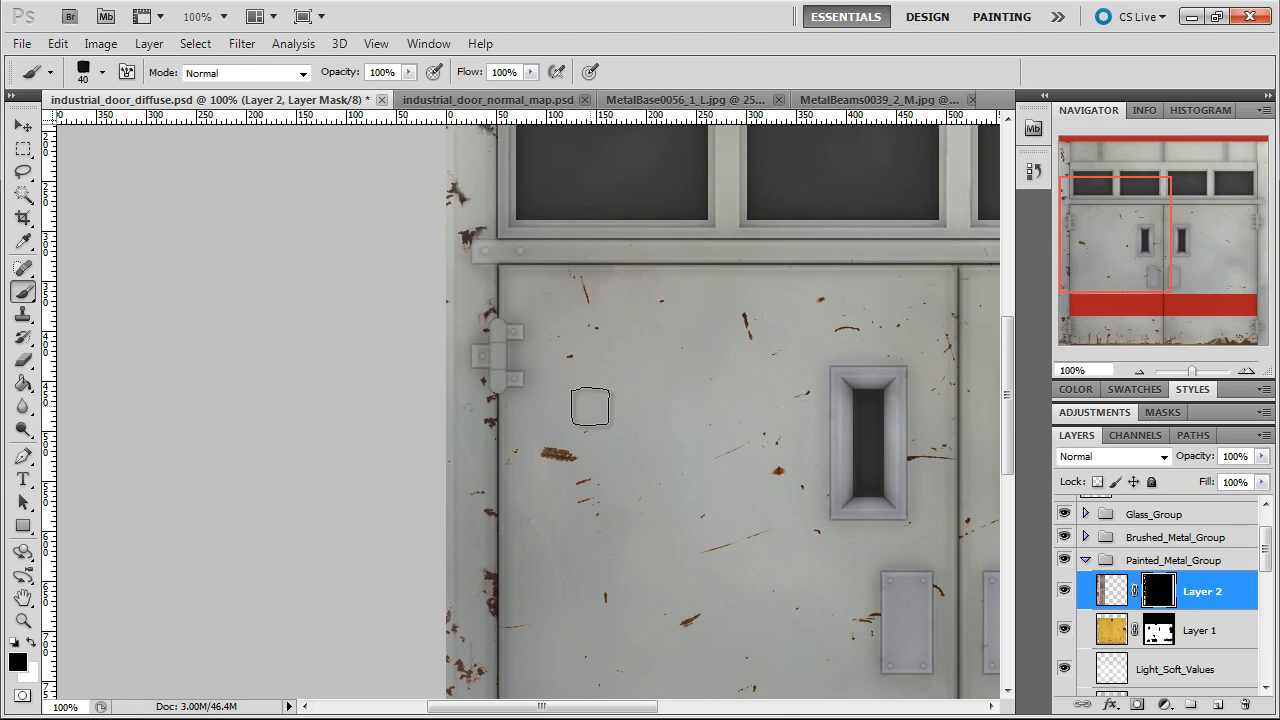
pyautogui.moveTo(608, 337)
pyautogui.mouseDown()
pyautogui.moveTo(608, 435)
pyautogui.moveTo(634, 491)
pyautogui.mouseUp()
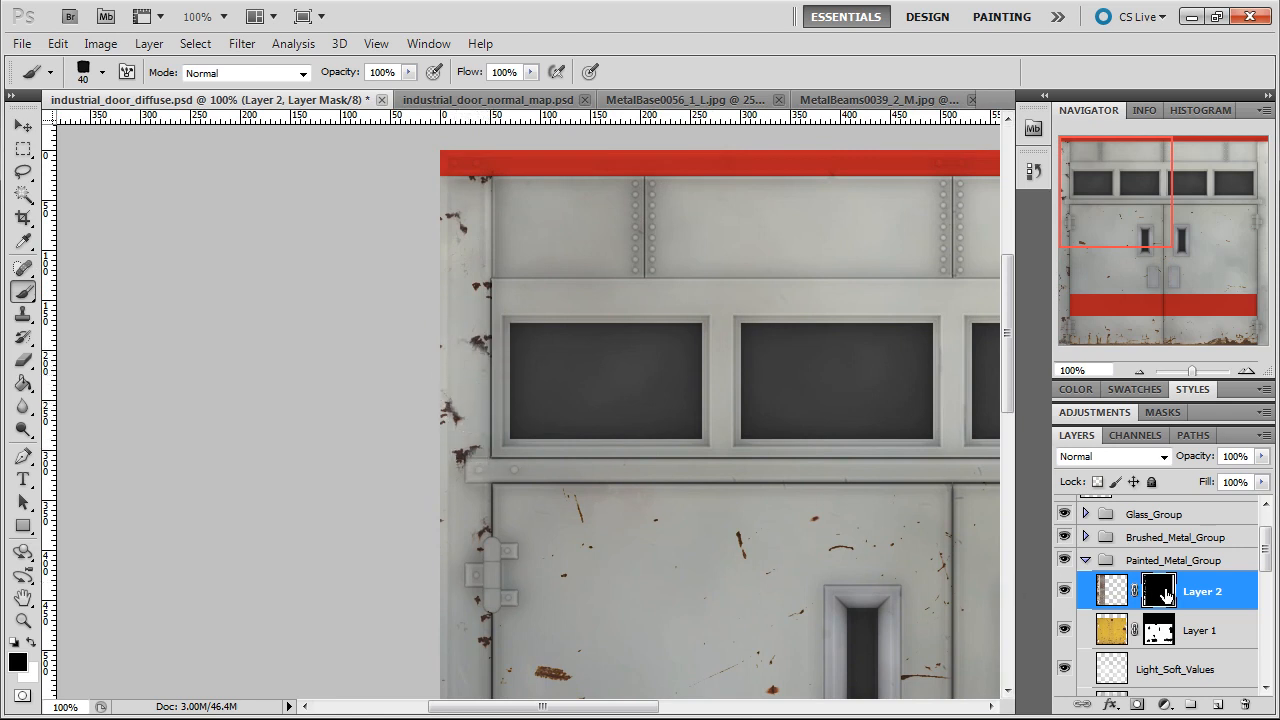
# Apply Smart Sharpen to Layer 2's mask with an amount of 500% and a radius of 1.0 px, removing Gaussian Blur
pyautogui.click(243, 44)
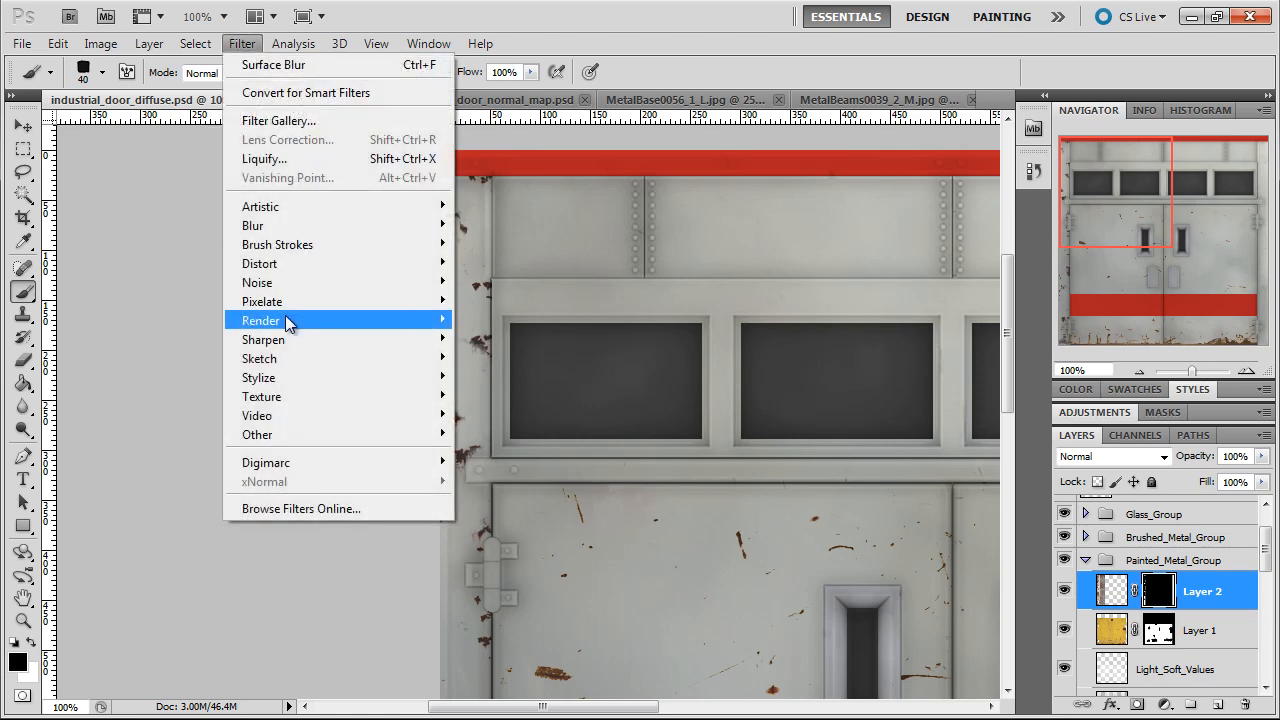
pyautogui.moveTo(278, 345)
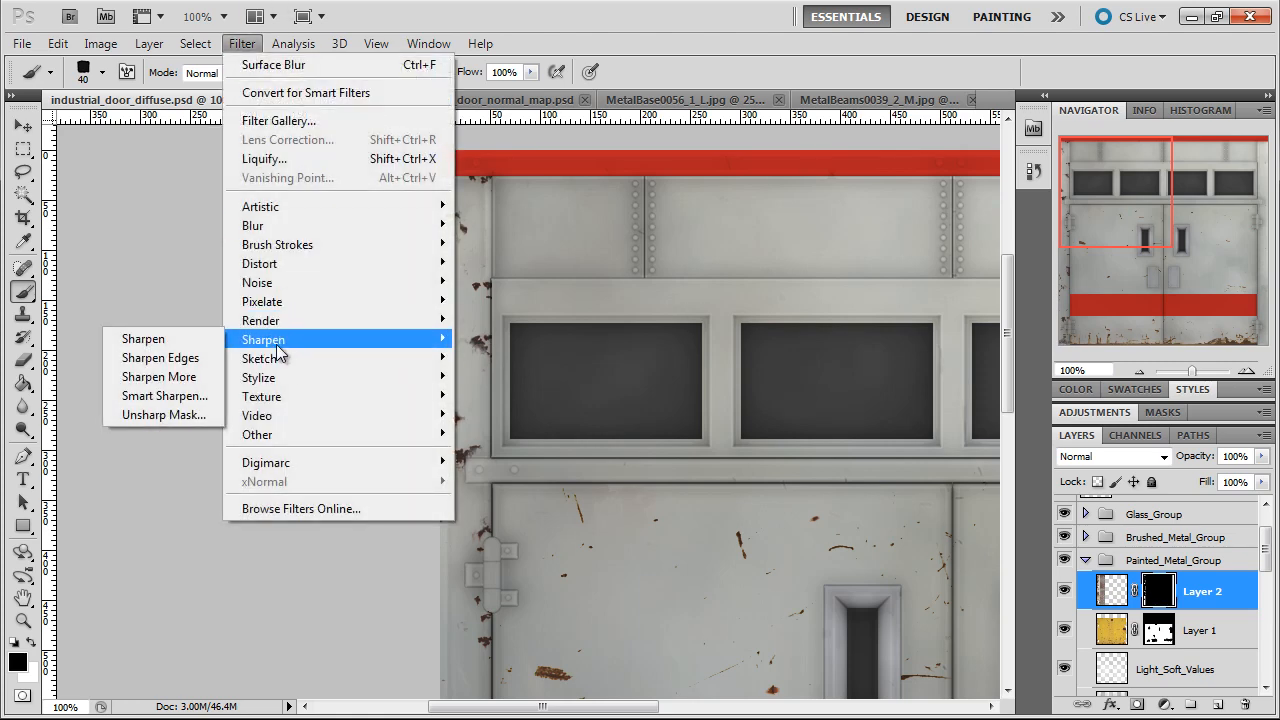
pyautogui.click(160, 392)
pyautogui.moveTo(364, 128); pyautogui.dragTo(697, 125)
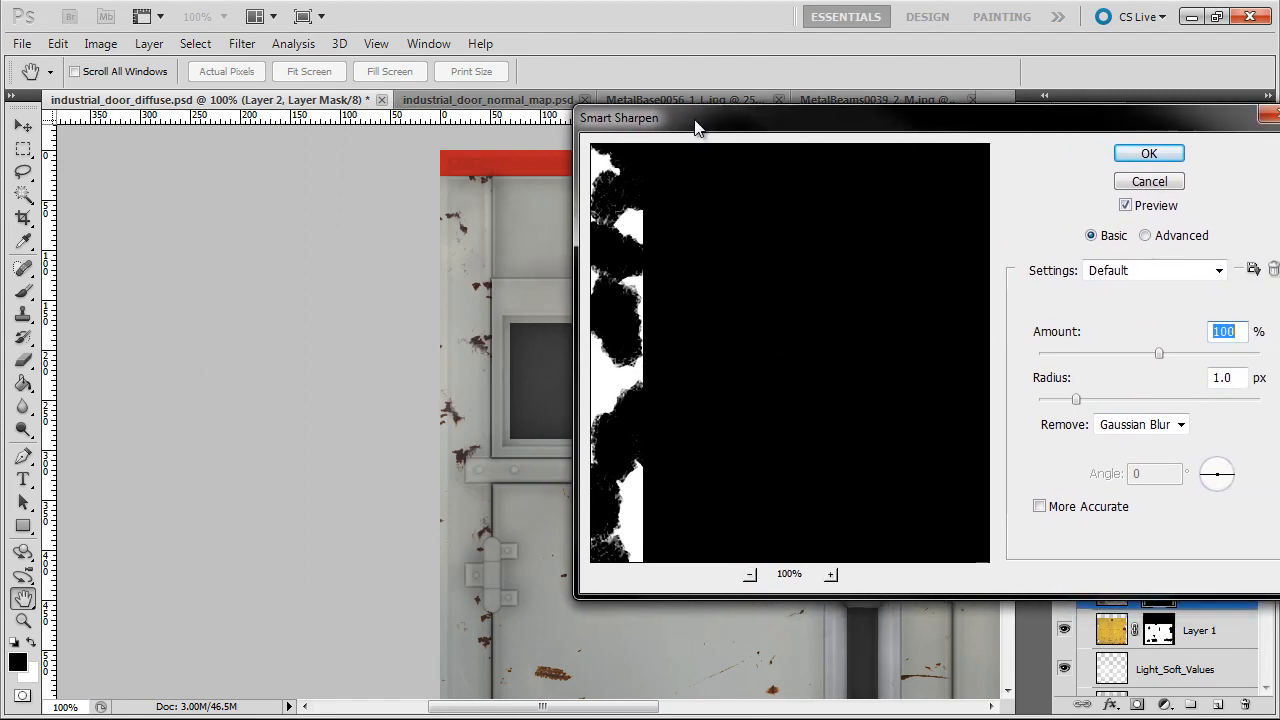
pyautogui.moveTo(927, 117); pyautogui.dragTo(888, 121)
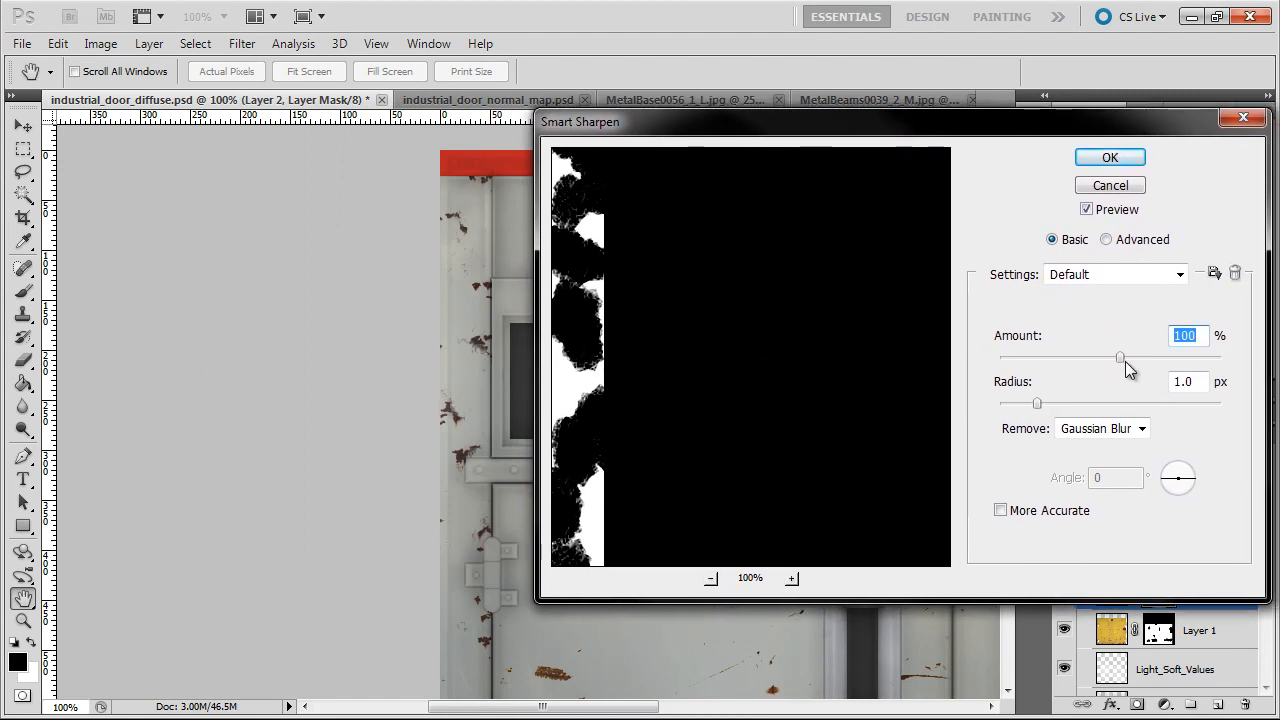
pyautogui.moveTo(1125, 360); pyautogui.dragTo(1219, 357)
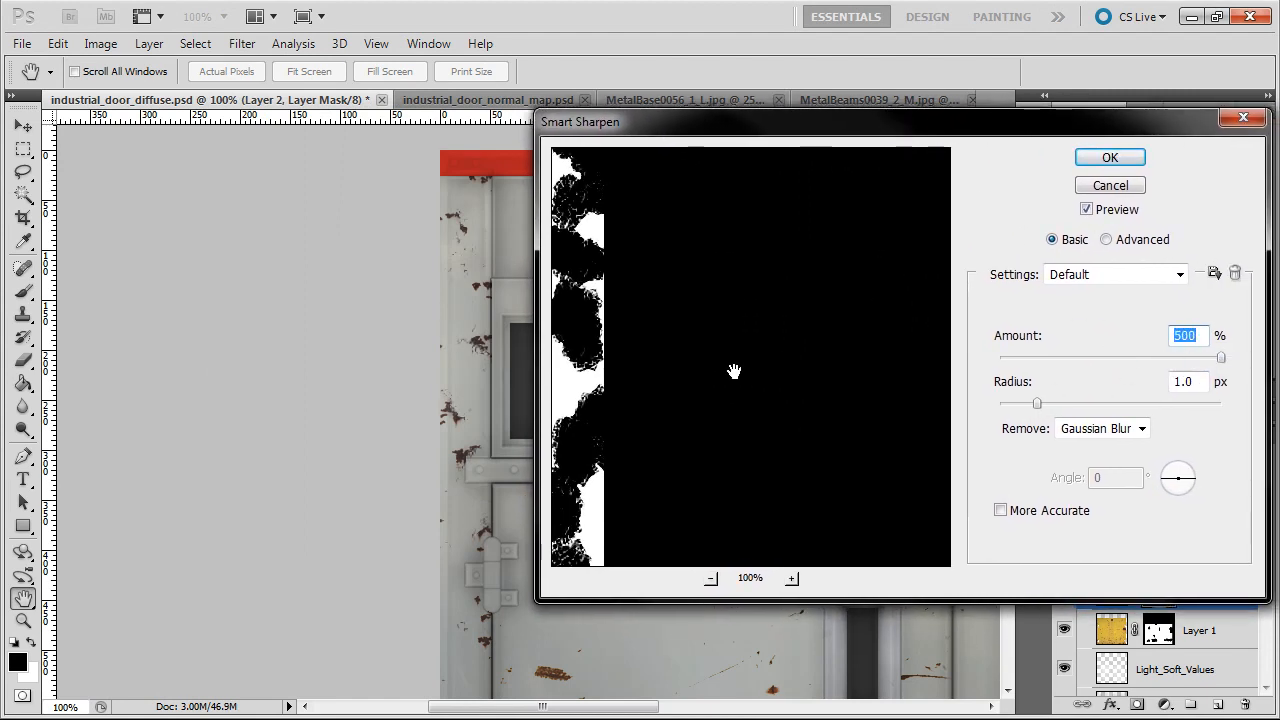
pyautogui.click(1128, 211)
pyautogui.click(1110, 158)
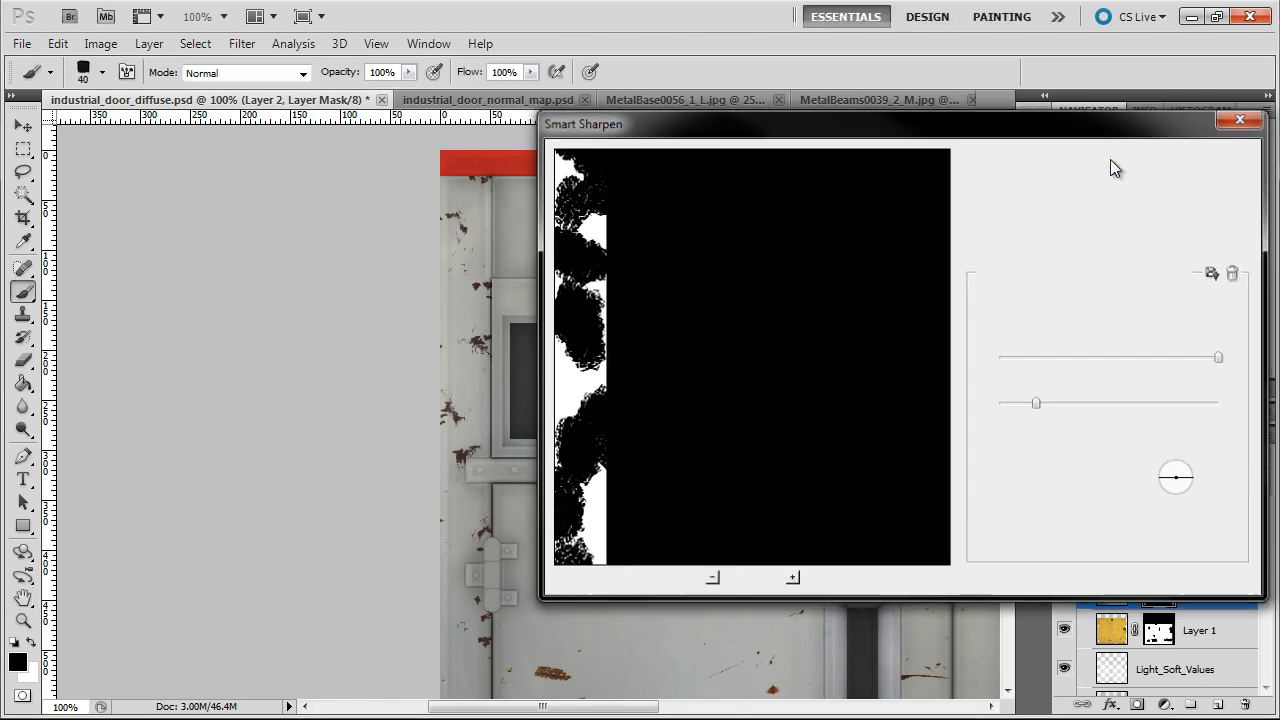
pyautogui.moveTo(1104, 210); pyautogui.dragTo(1182, 250)
pyautogui.click(1141, 369)
pyautogui.click(1141, 369)
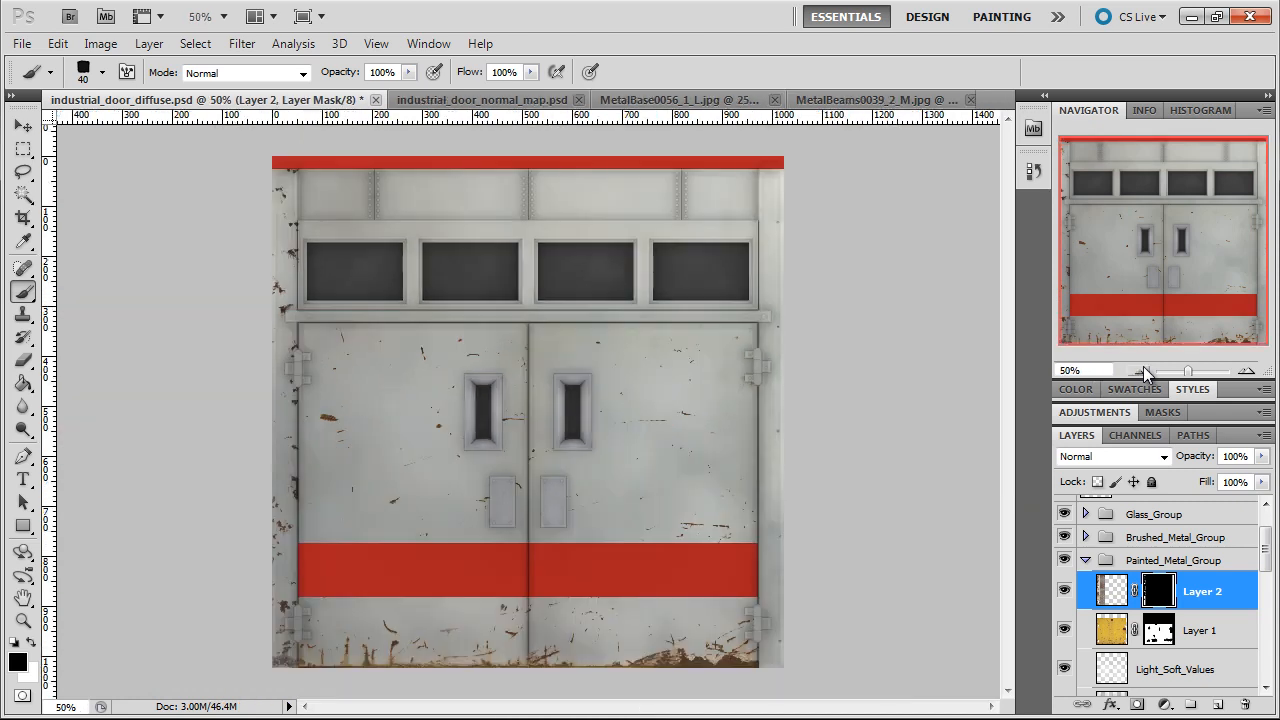